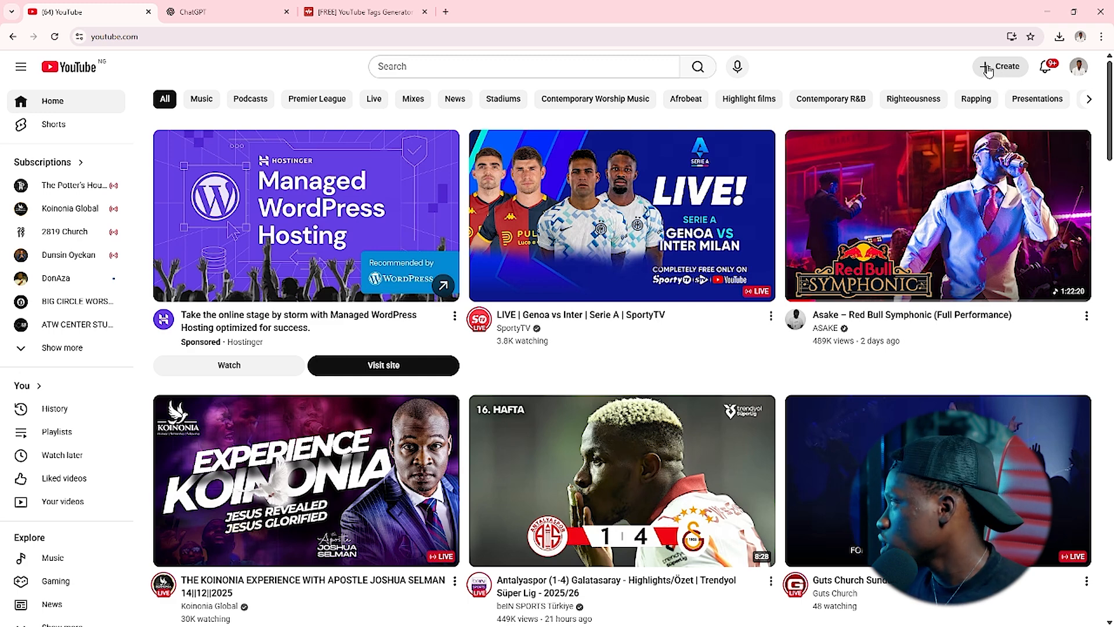
Step: Start a new YouTube video upload using the file tutorial video.mp4
click(988, 70)
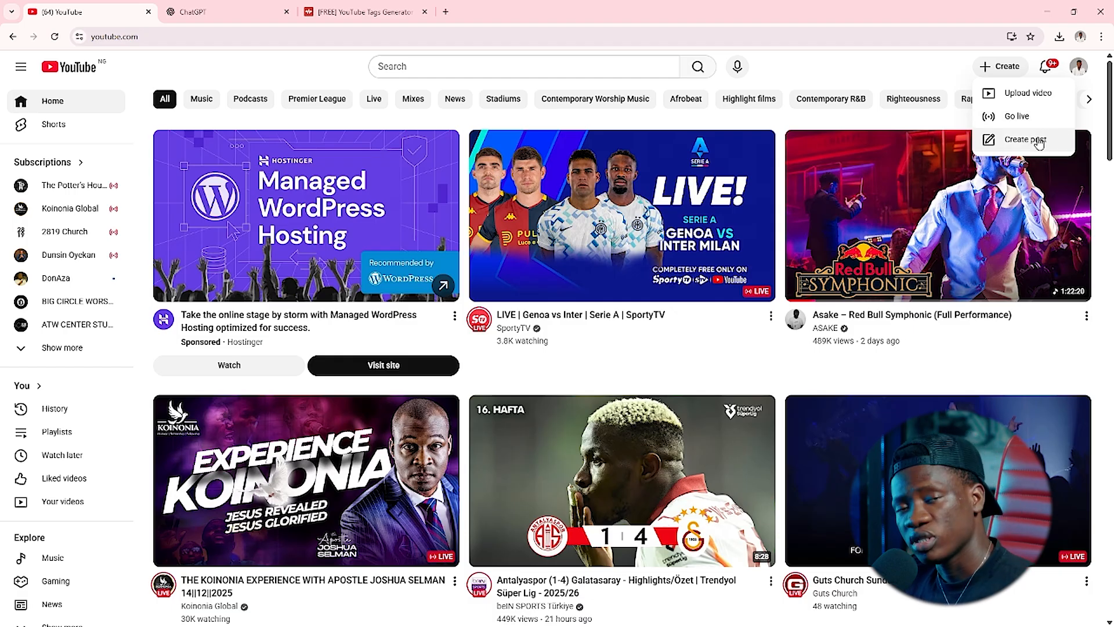
click(1025, 102)
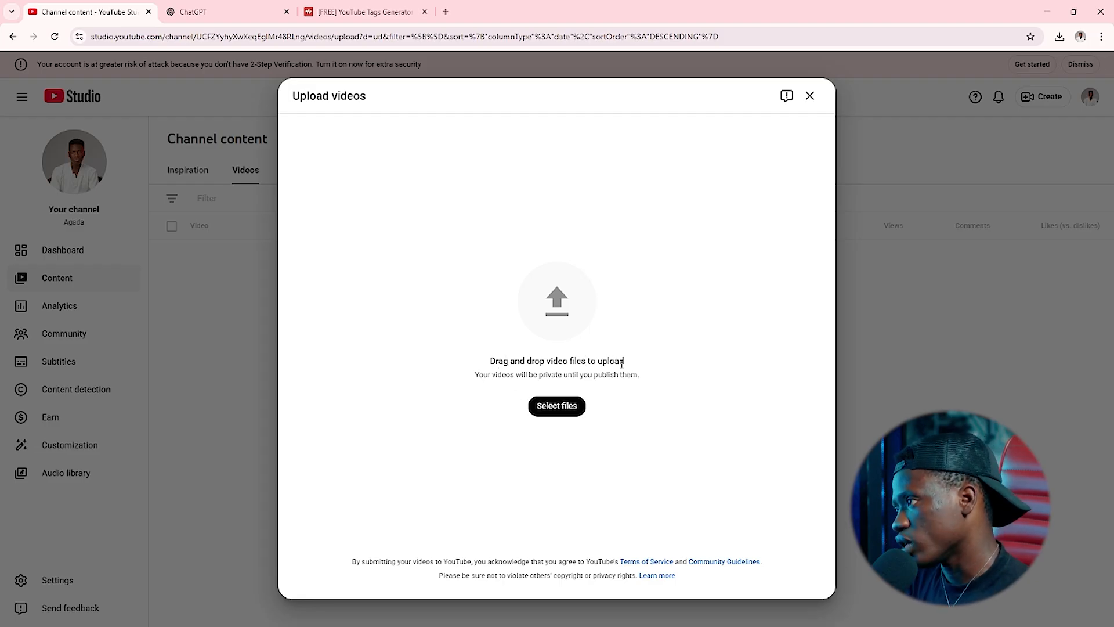
click(558, 409)
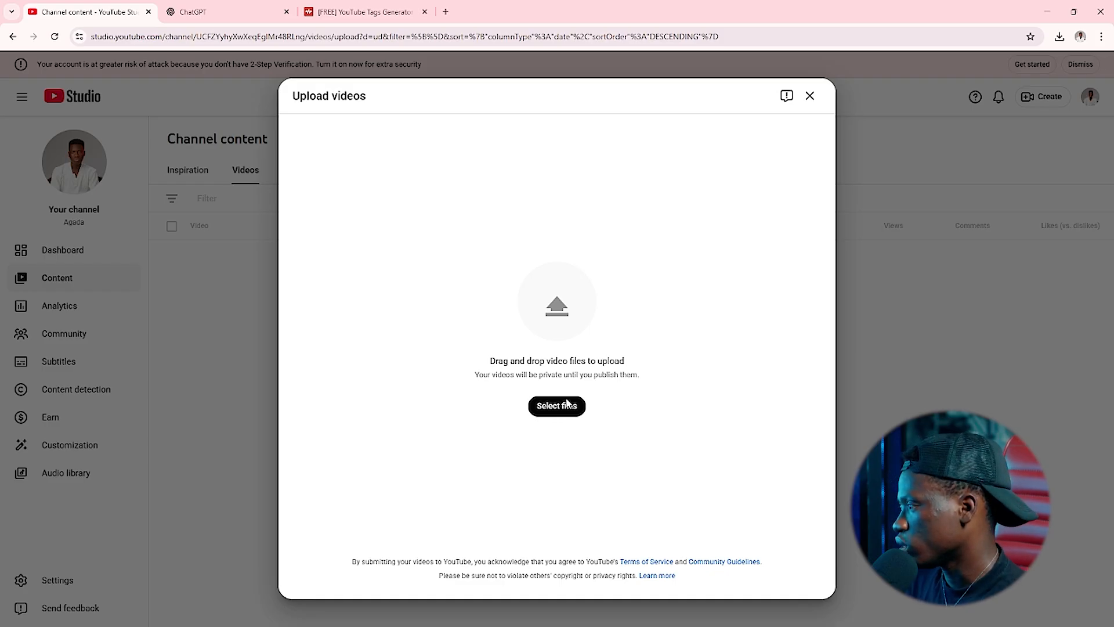
click(566, 416)
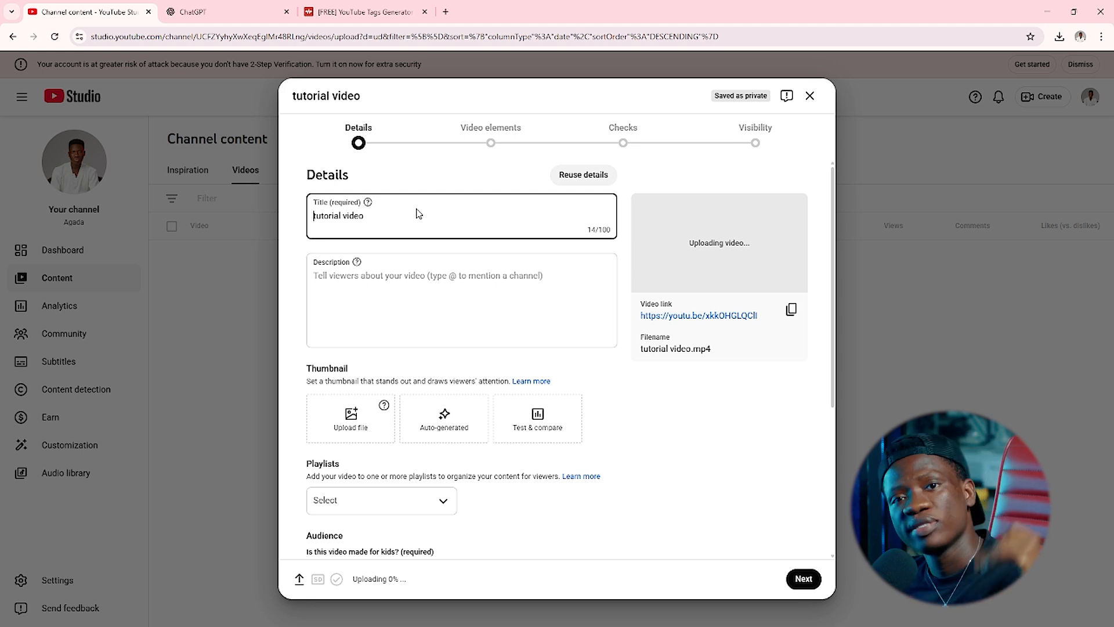
Step: Replace the video's default title with "How to Create a Proper Thumbnail"
drag(416, 213, 289, 229)
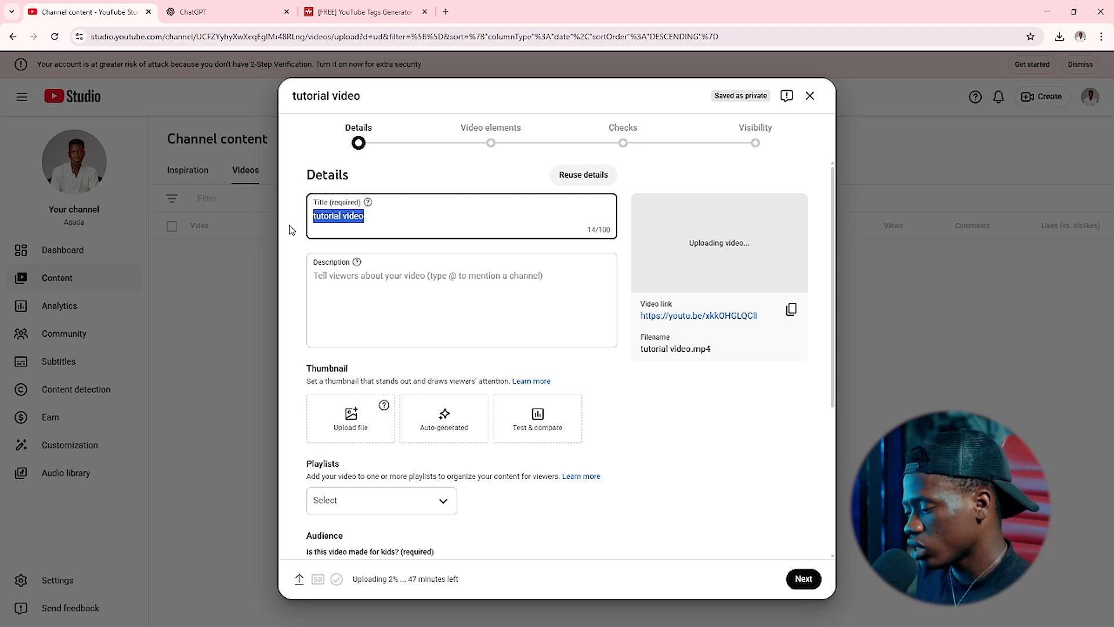
click(373, 218)
drag(373, 218, 294, 222)
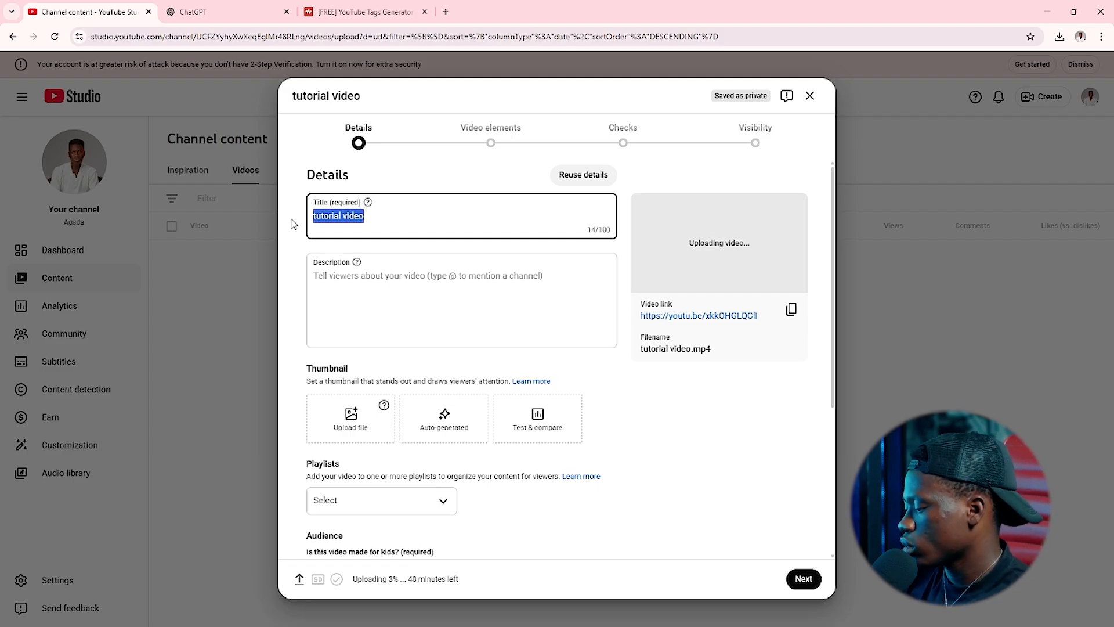
text(How to Create a O)
key(BackSpace)
text(Pro)
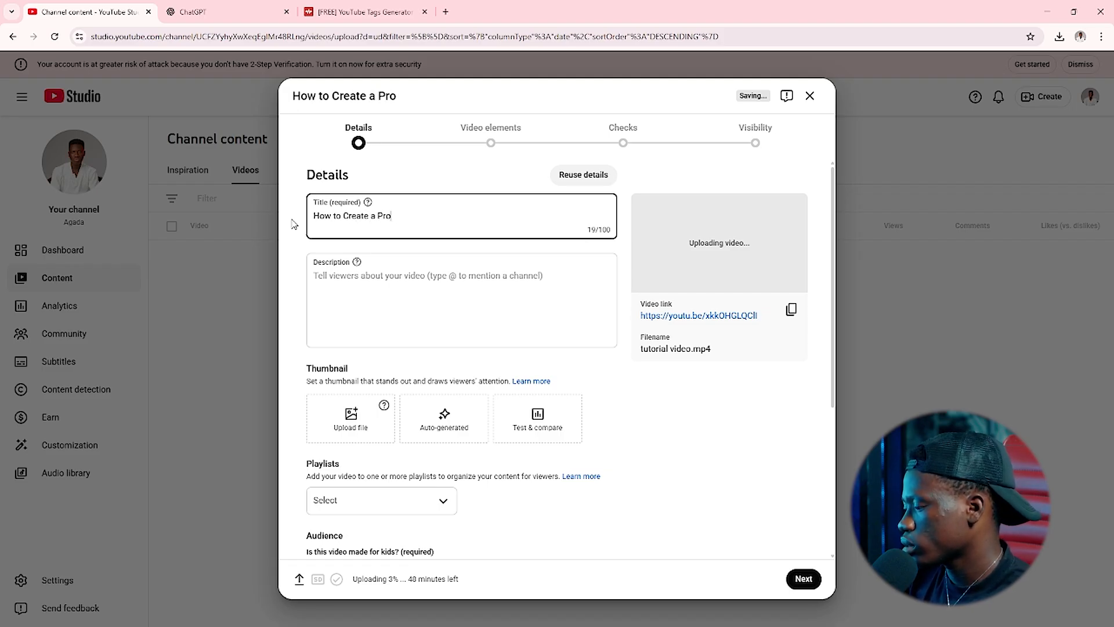
text(per Thumbnail)
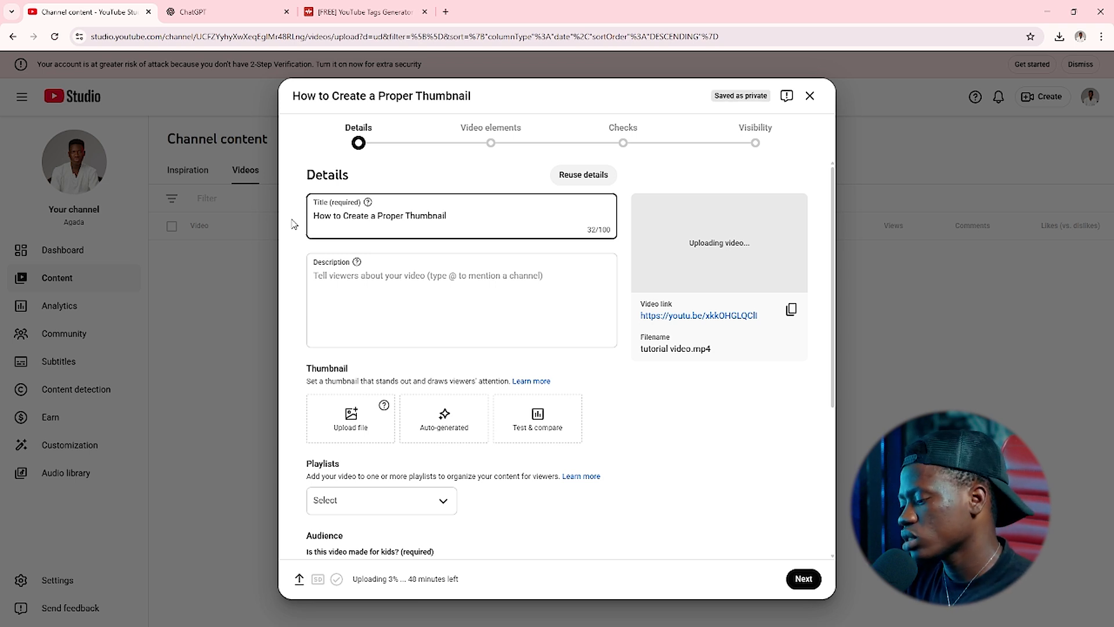
Step: Copy the title and ask ChatGPT "help me create an excellent seo youtube title from this:" followed by the copied title
key(ctrl+a)
key(ctrl+c)
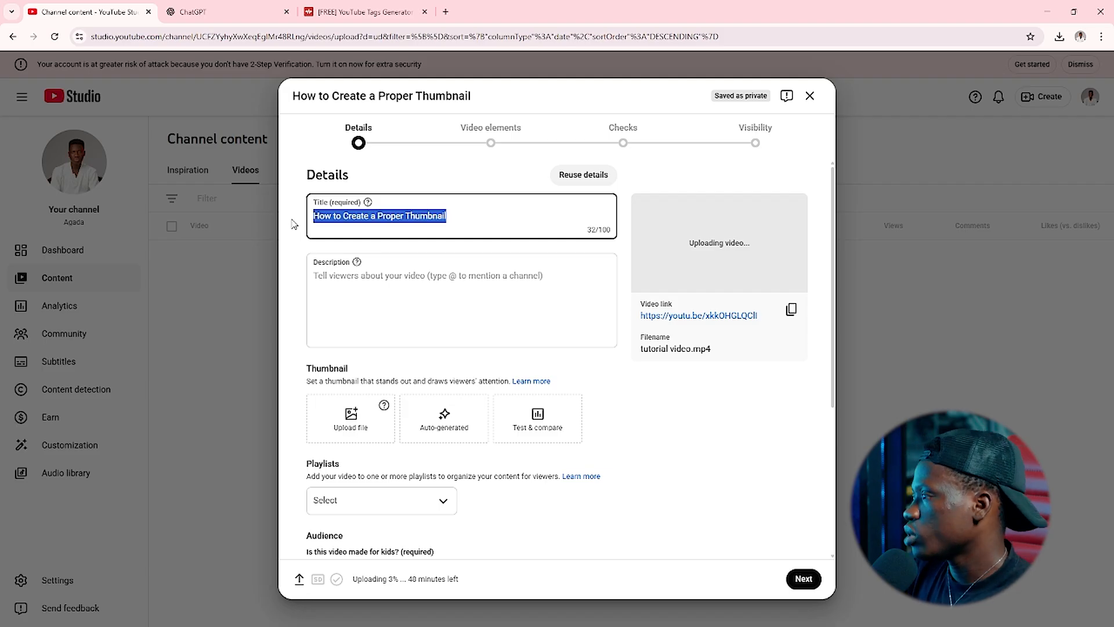
click(231, 12)
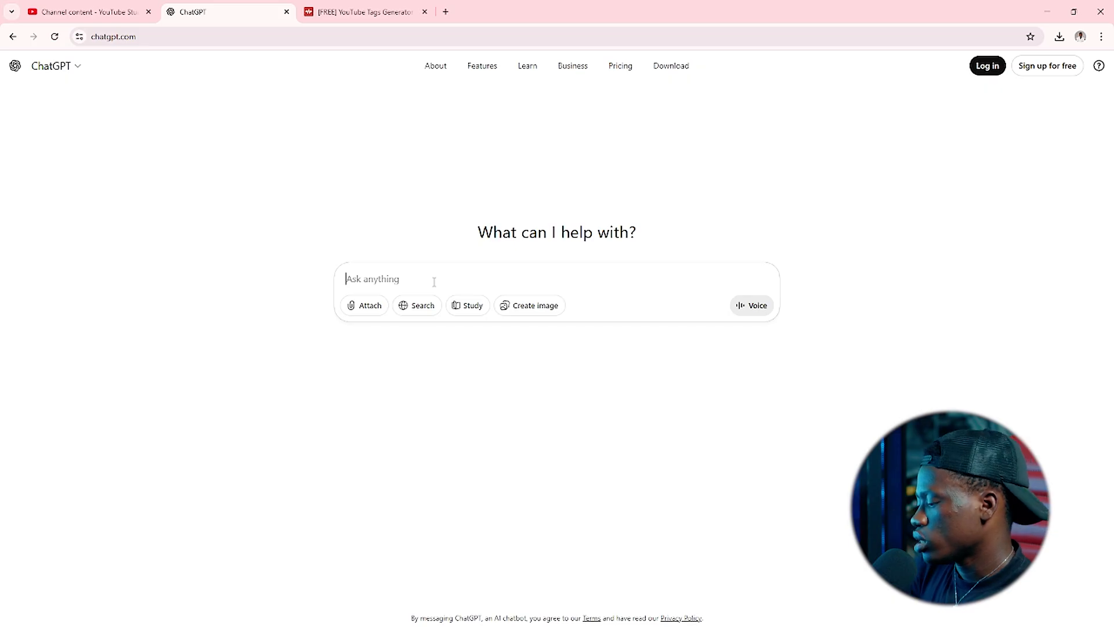
text(hel)
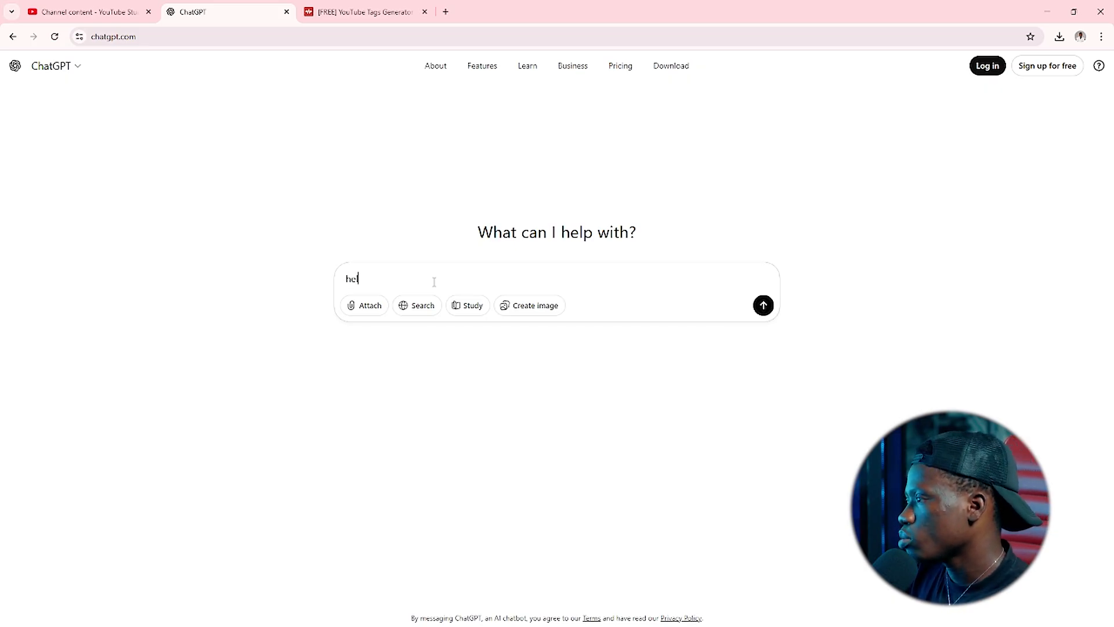
text(p me crea)
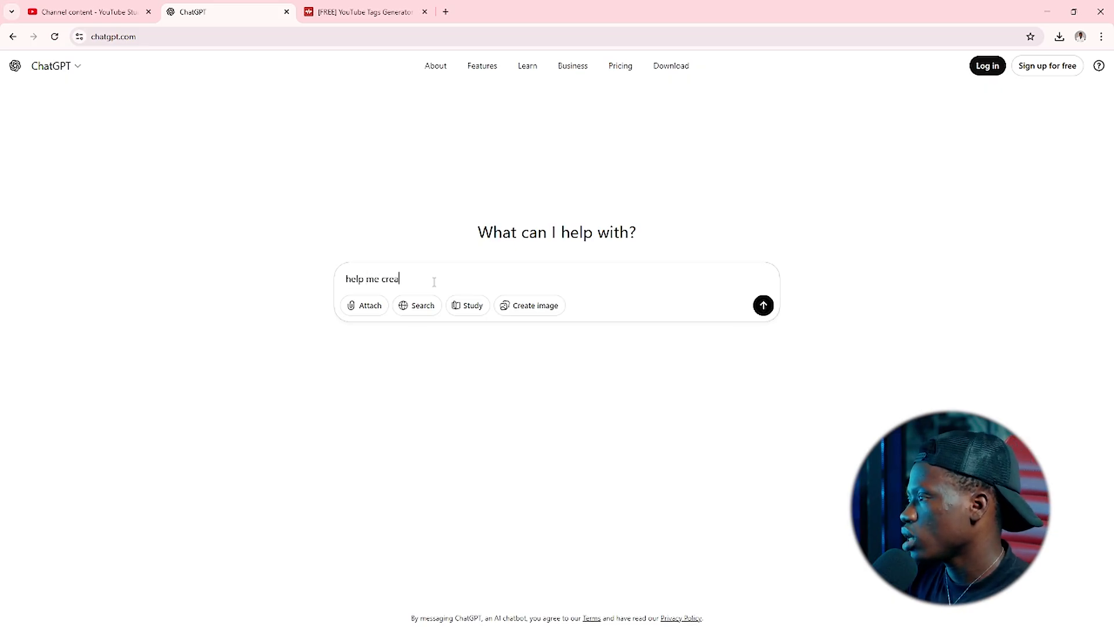
text(te a)
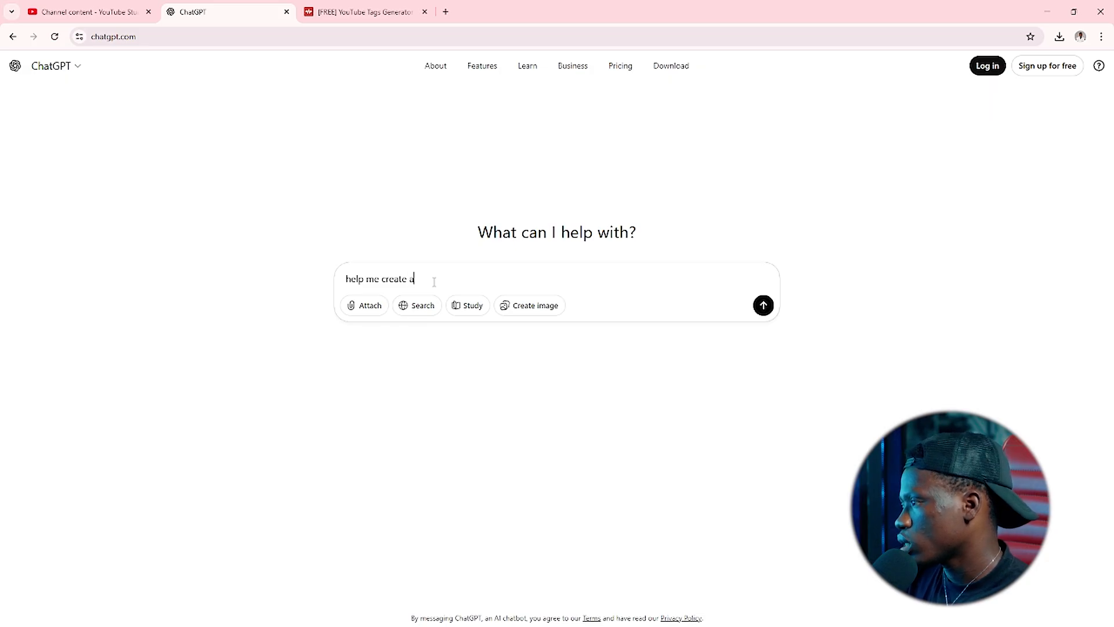
text( go)
key(BackSpace)
key(BackSpace)
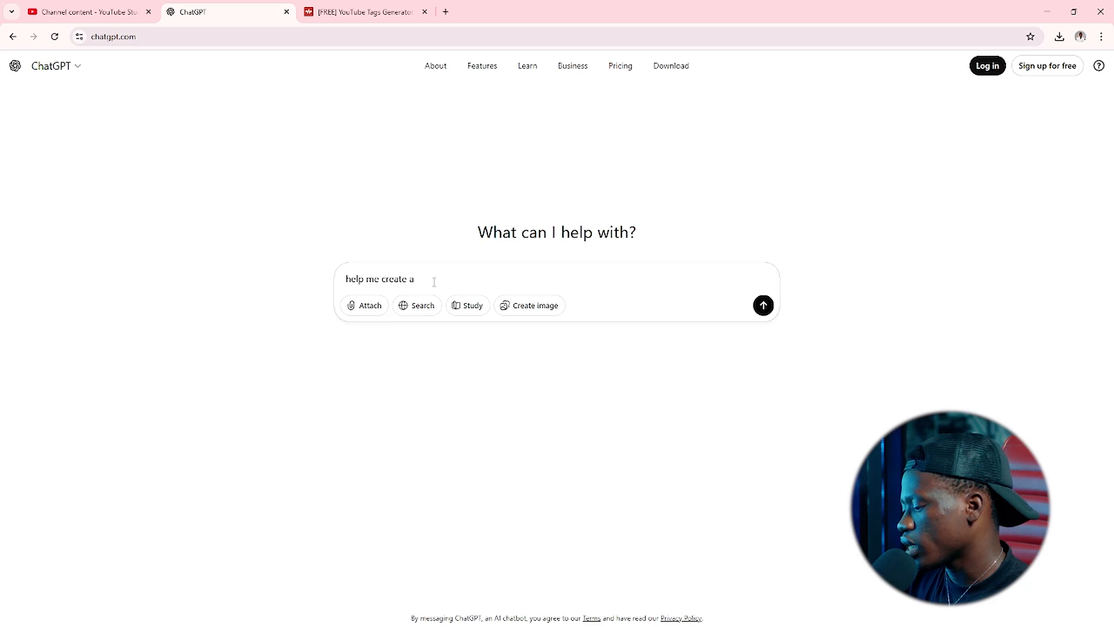
text(n e)
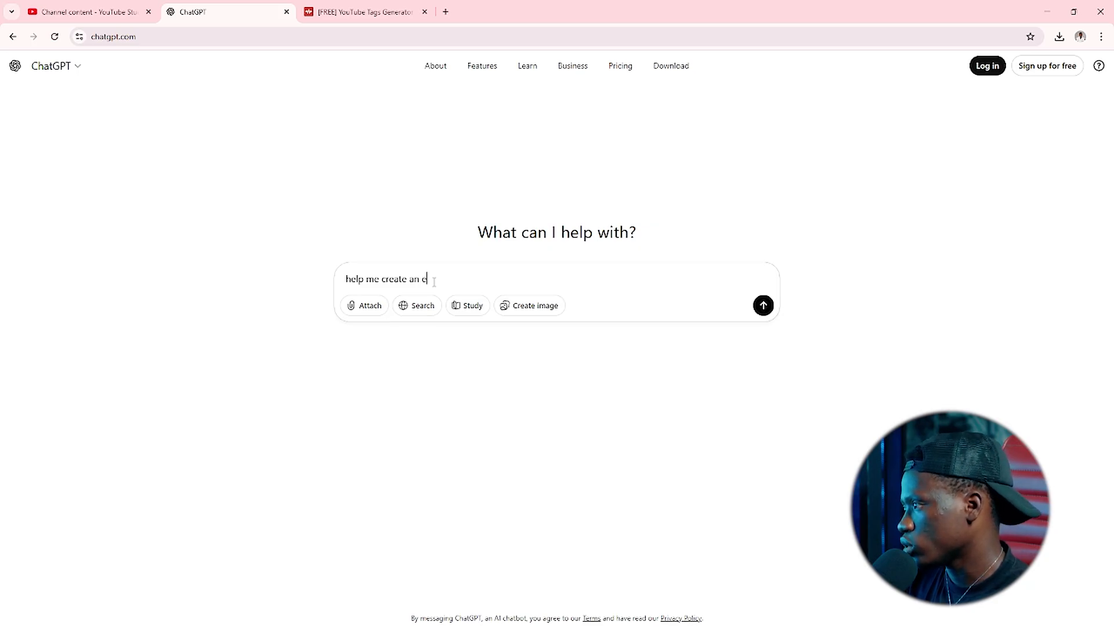
text(xcel)
key(BackSpace)
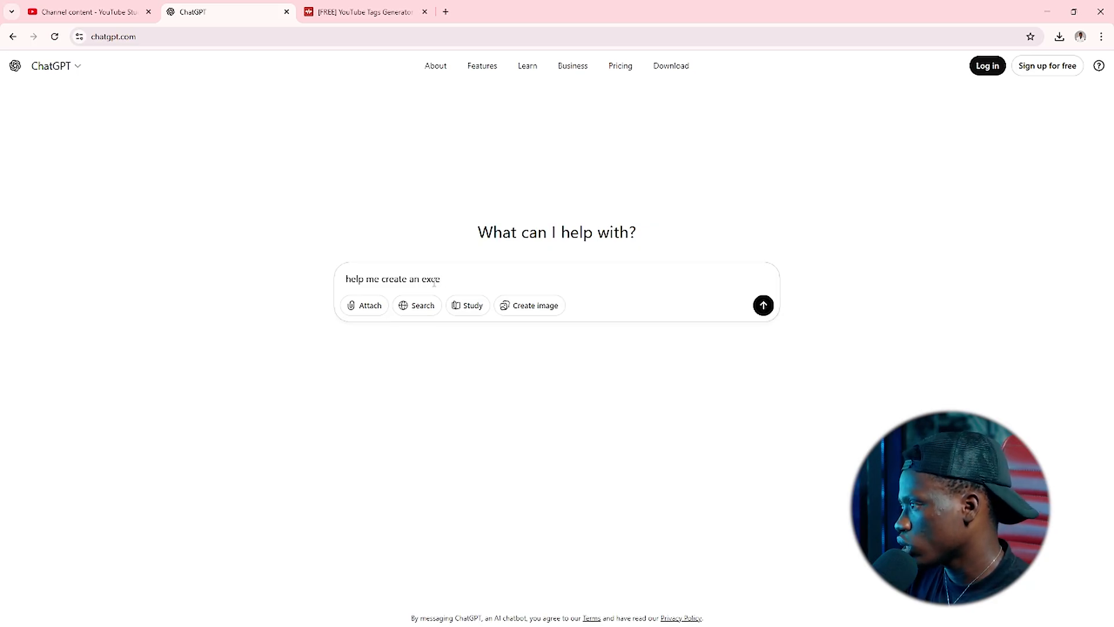
text(lent seo)
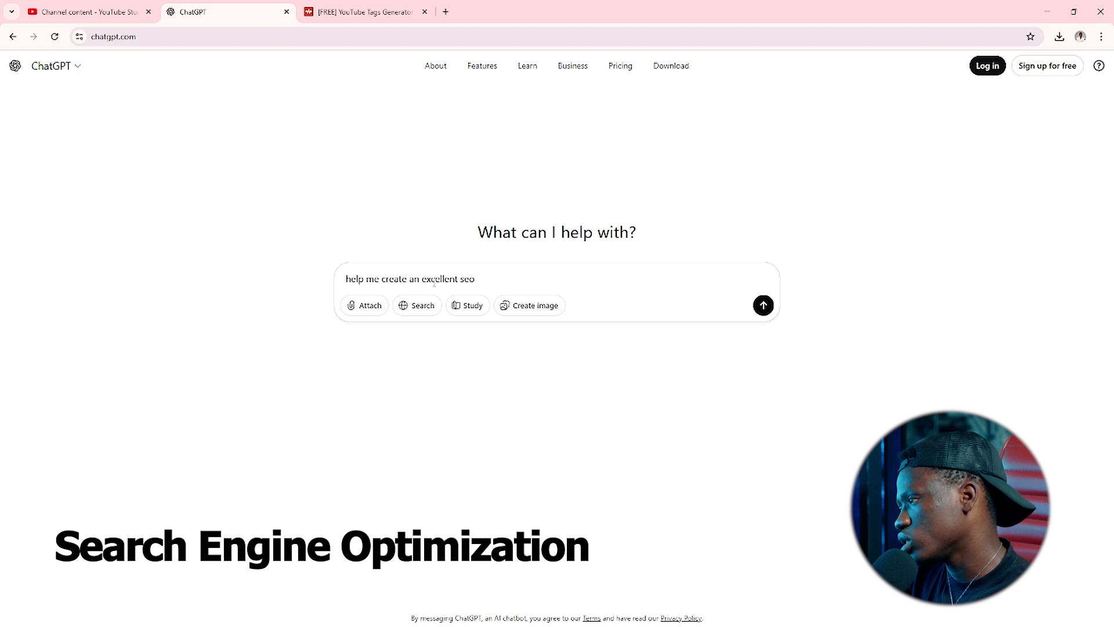
text(youtu)
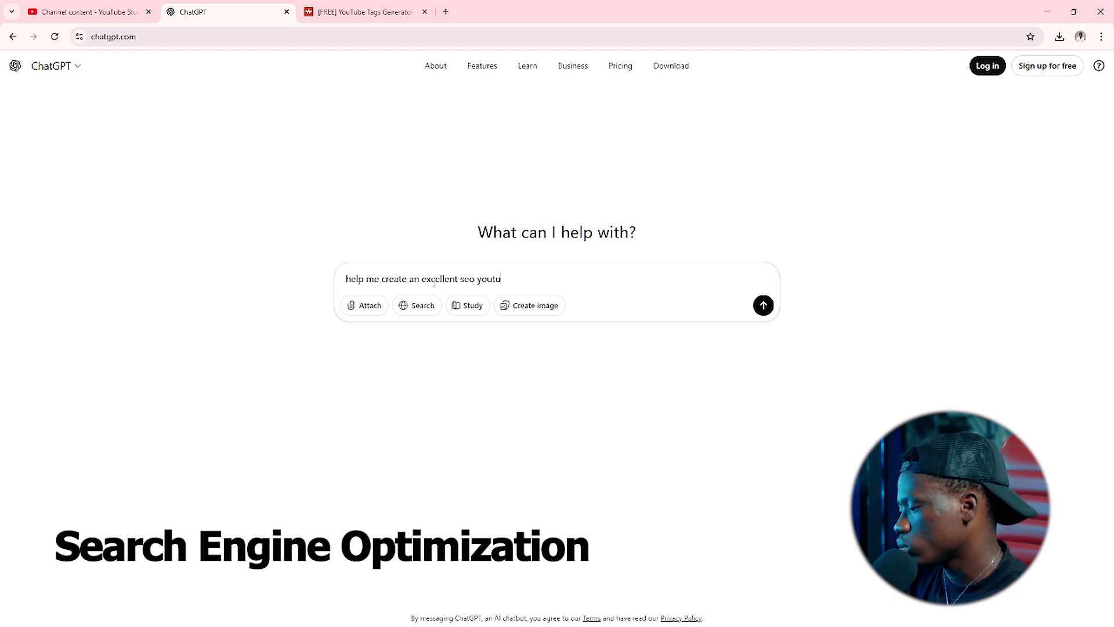
text(be title )
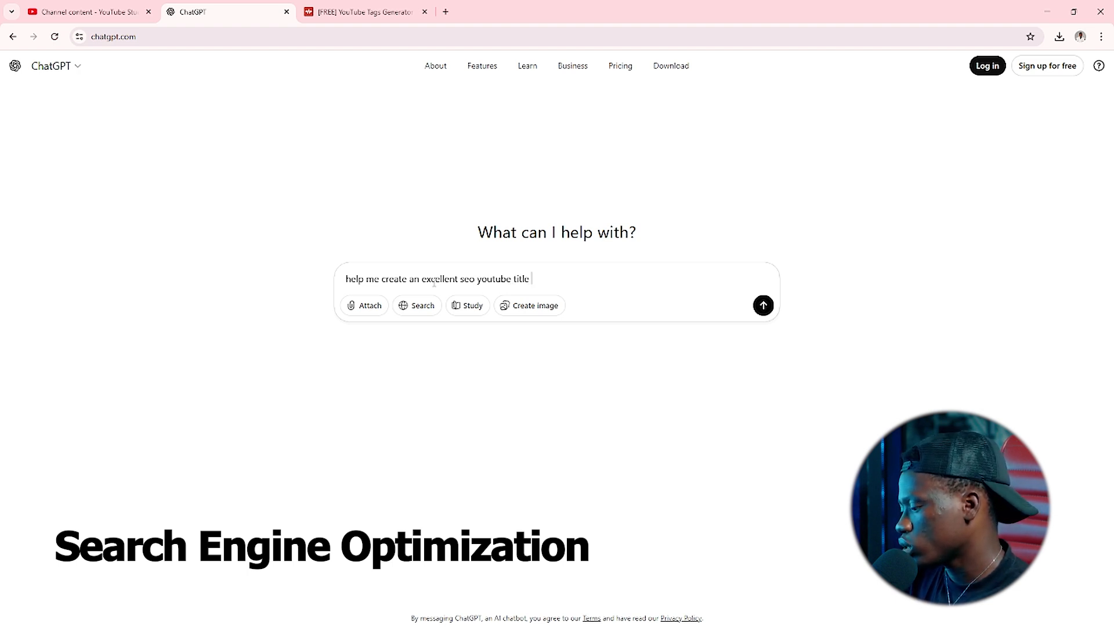
text(from this)
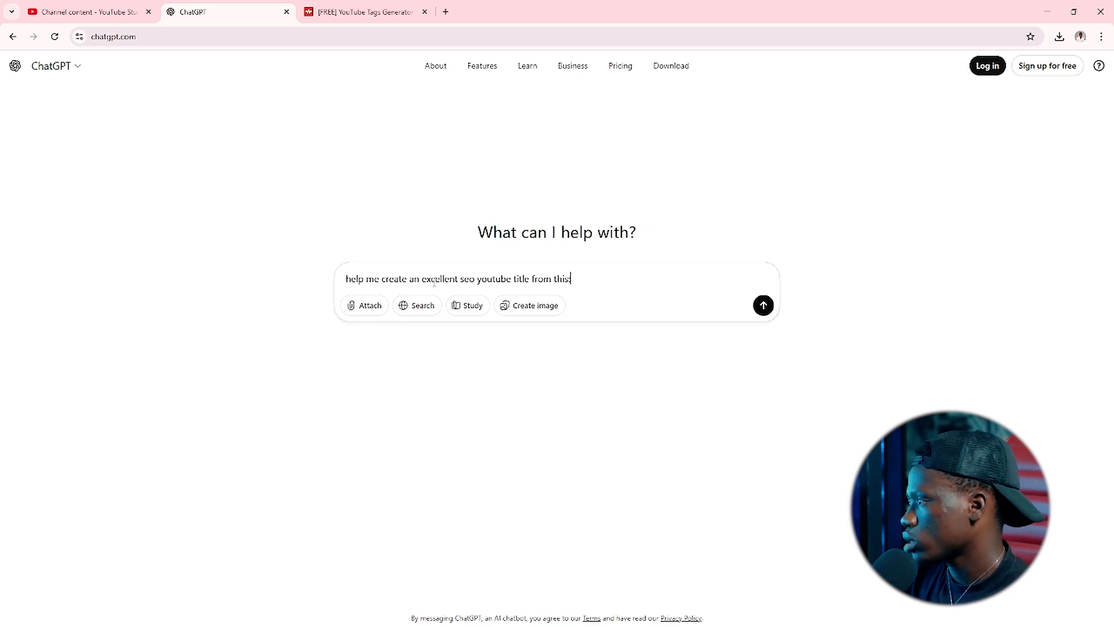
text(:)
key(ctrl+v)
key(Return)
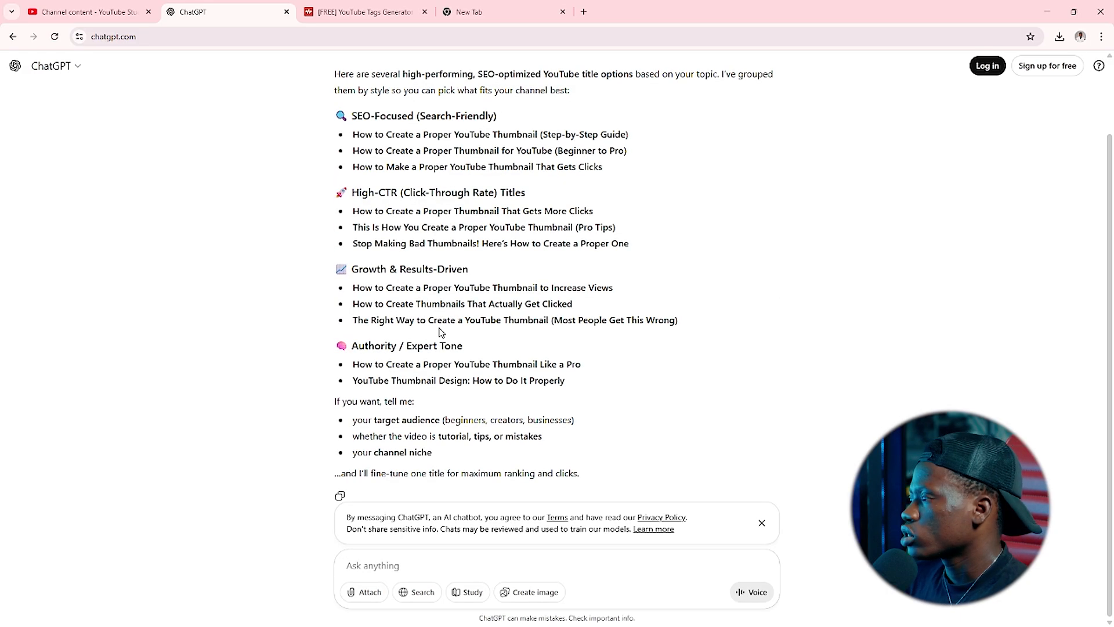
Step: Copy the suggestion "How to Create a Proper YouTube Thumbnail Like a Pro" and replace the video title in YouTube Studio with it
scroll(447, 328, up, 2)
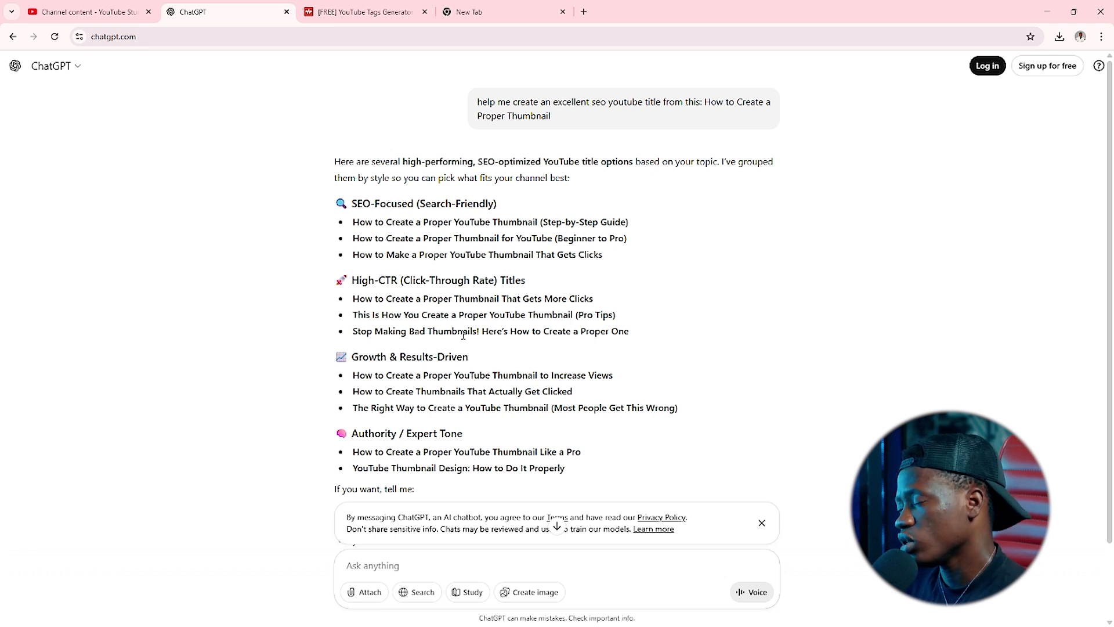
scroll(464, 344, down, 1)
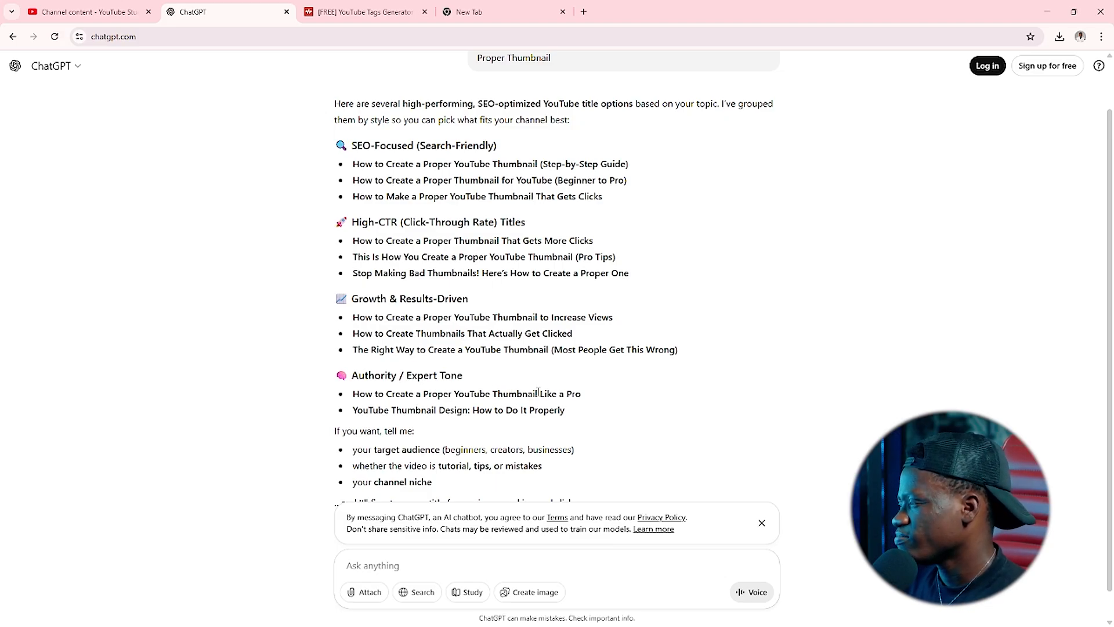
drag(585, 394, 354, 396)
key(ctrl+c)
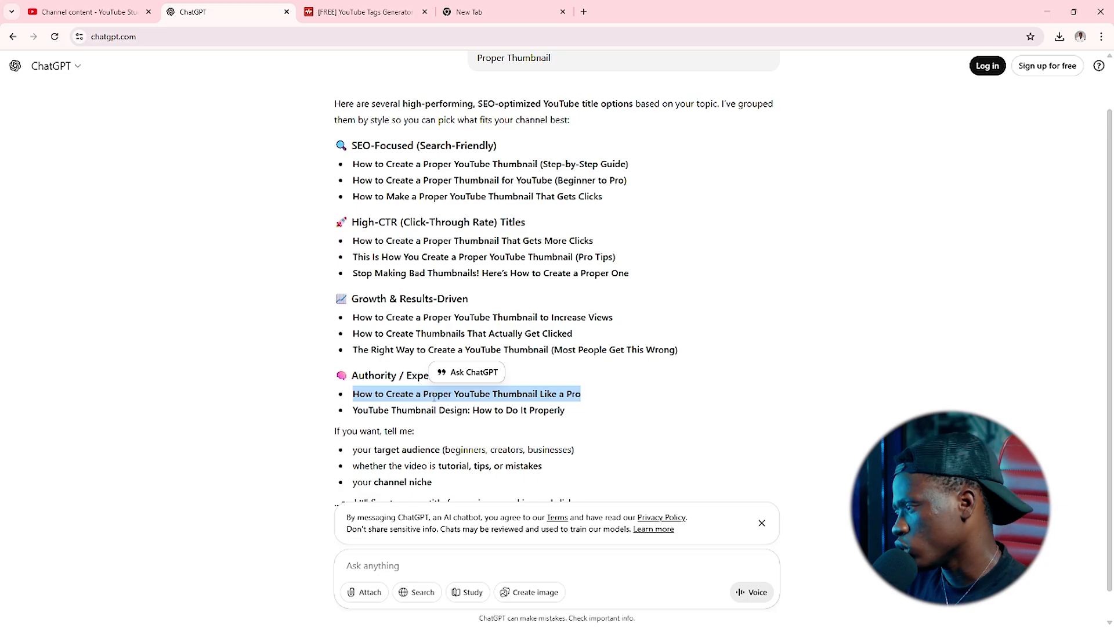
click(120, 6)
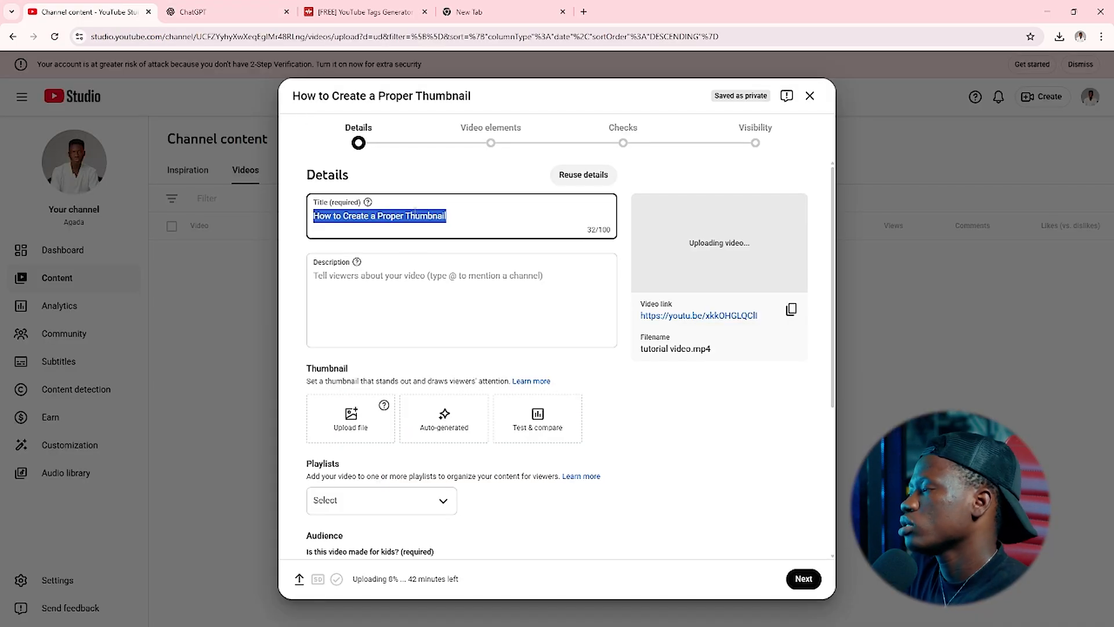
key(ctrl+v)
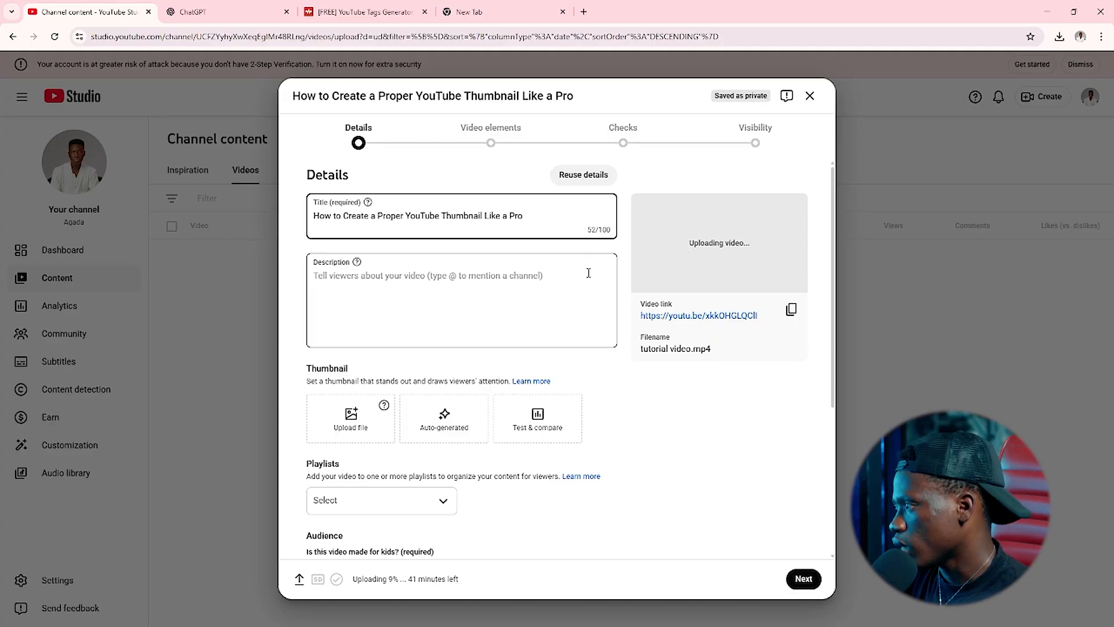
Step: Append a vertical bar and the creator's first name in possessive form plus "Tutorial" to the video title
text(| )
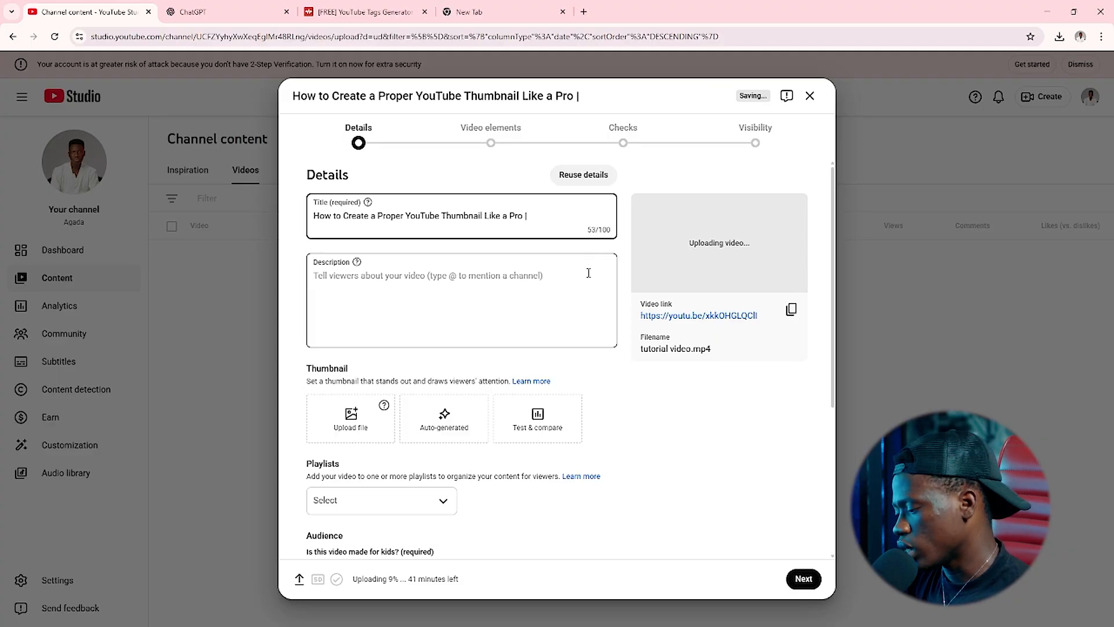
text(Godswill's Tuto)
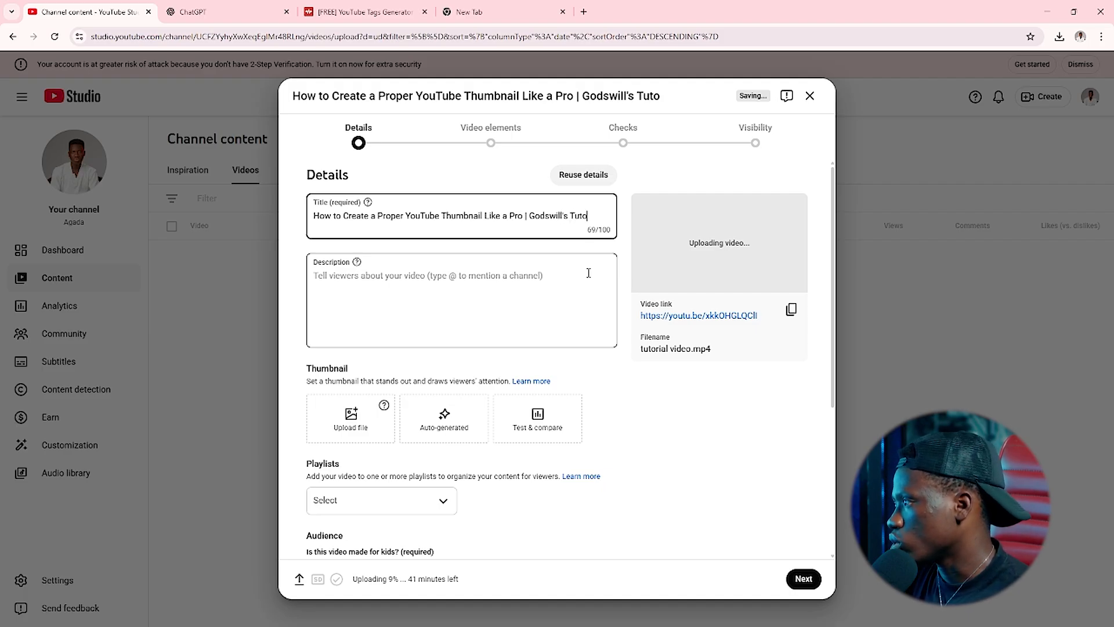
text(rial)
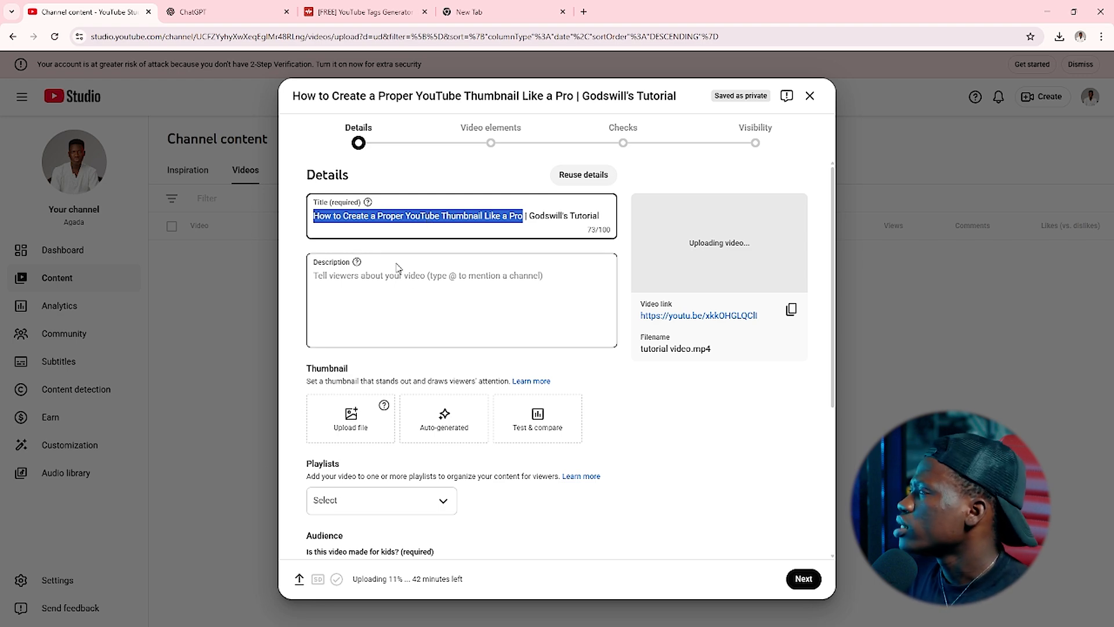
Step: Switch to ChatGPT and, with web search on, ask "give me a three lines description for this youtube title:" followed by the copied title
click(199, 12)
click(417, 592)
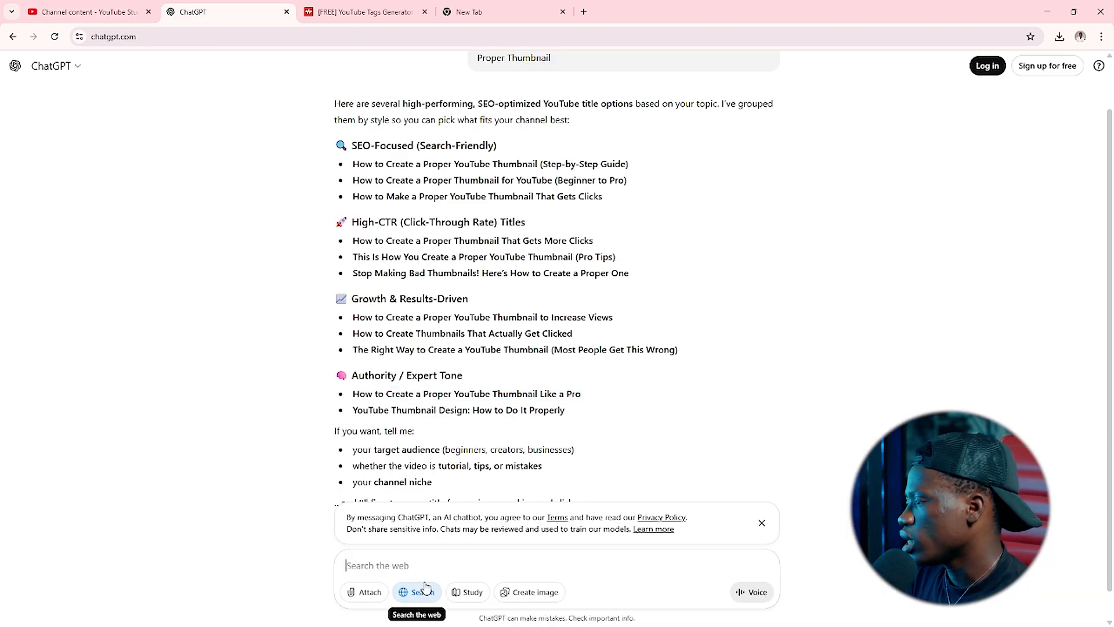
text(give me a t)
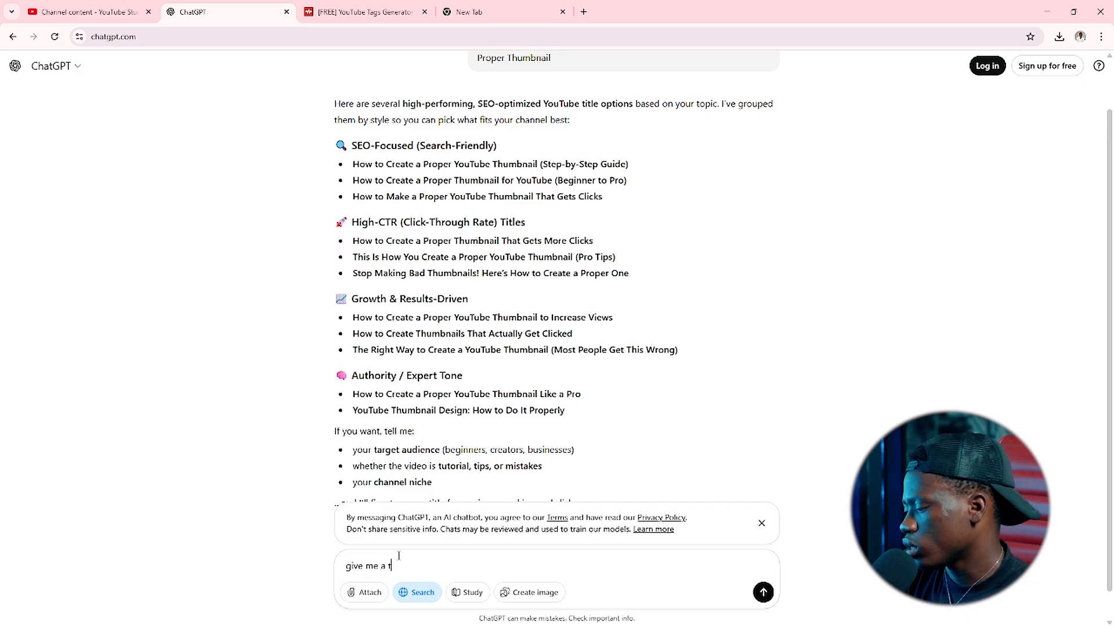
text(hree line des)
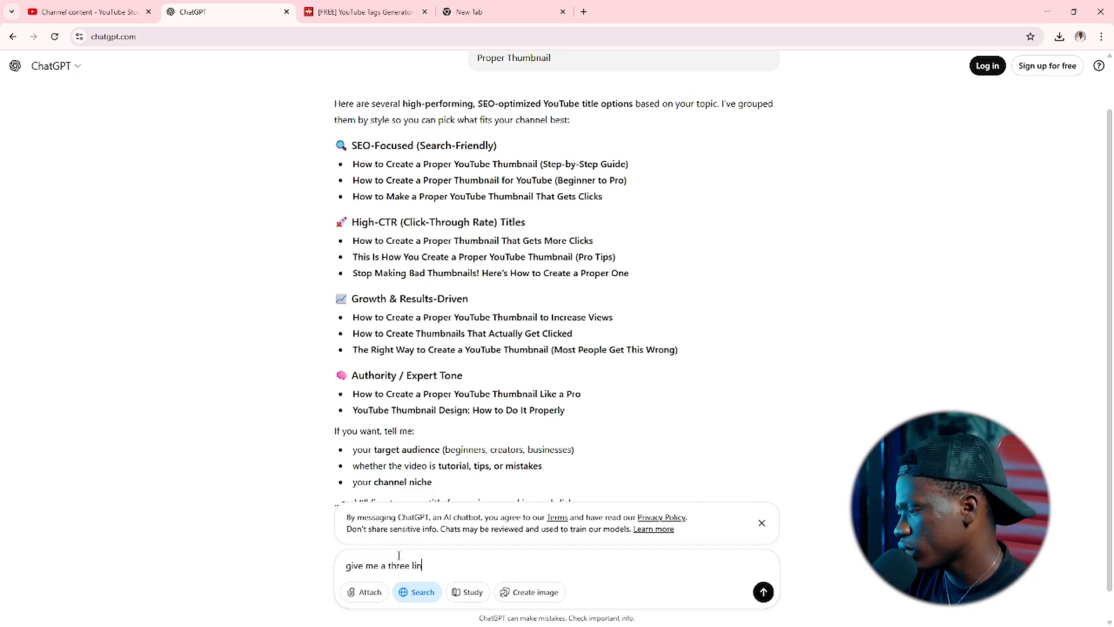
key(BackSpace)
key(BackSpace)
text(s)
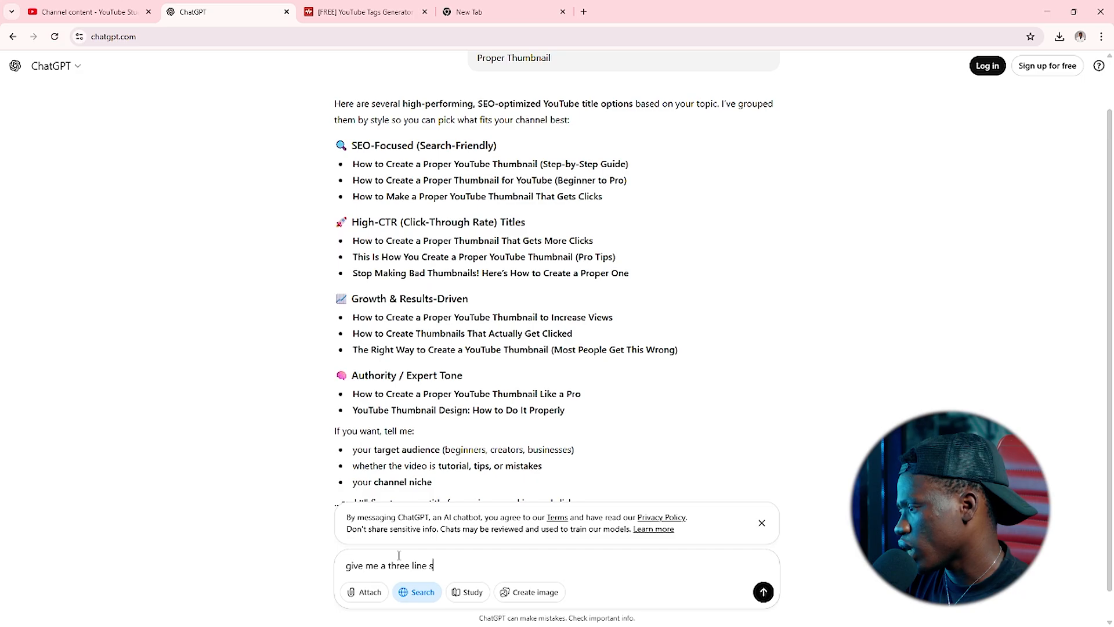
text(s )
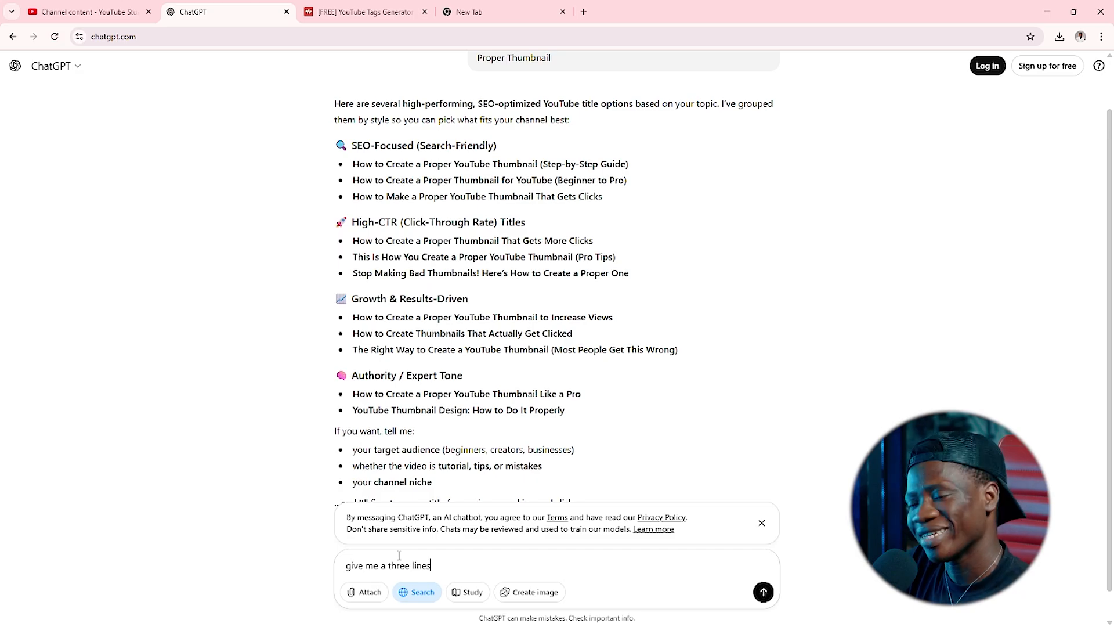
text(descri)
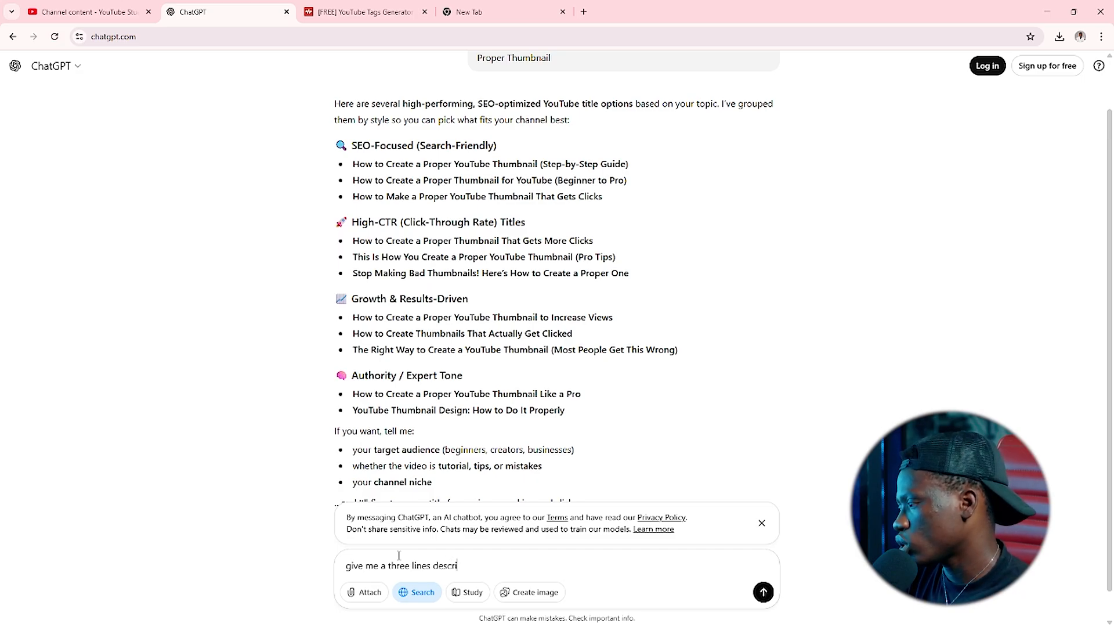
text(ption for t)
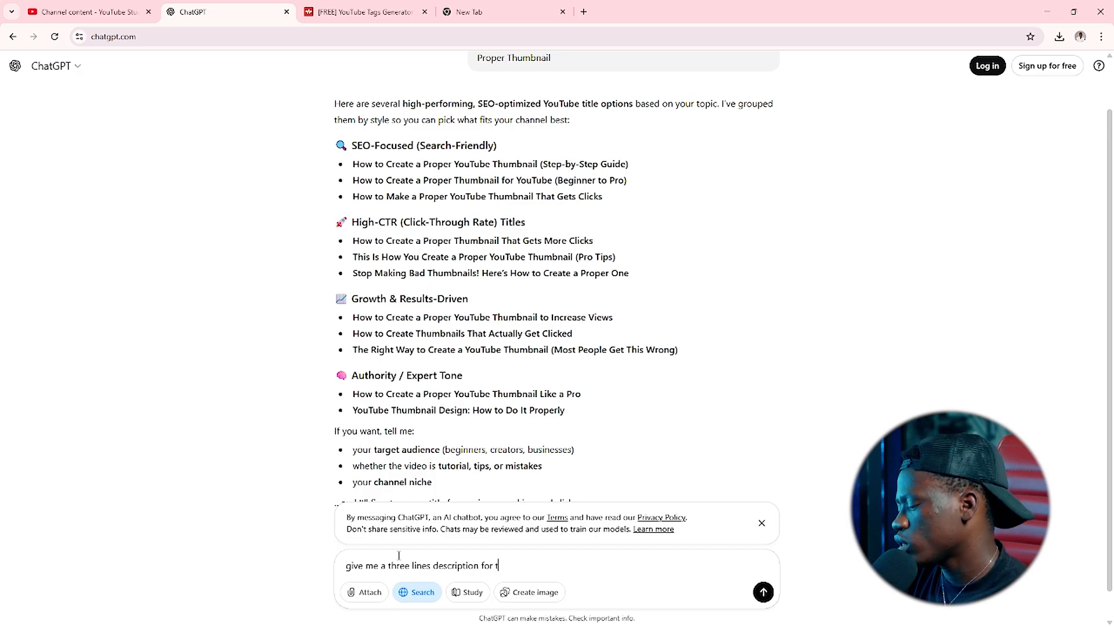
text(his youtube title)
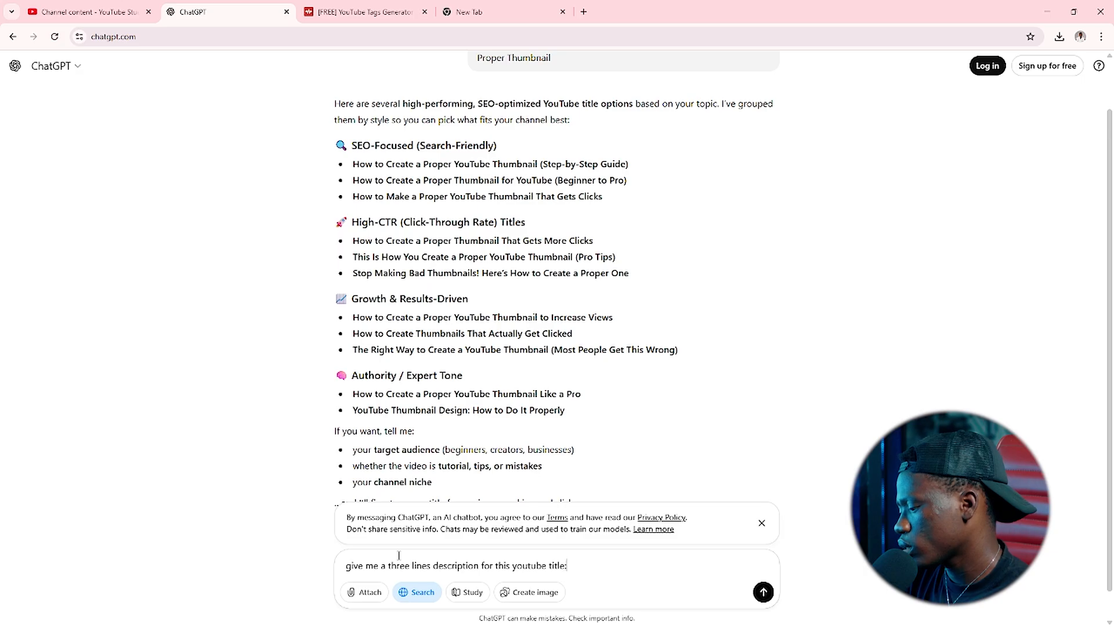
text(:)
key(ctrl+v)
key(Return)
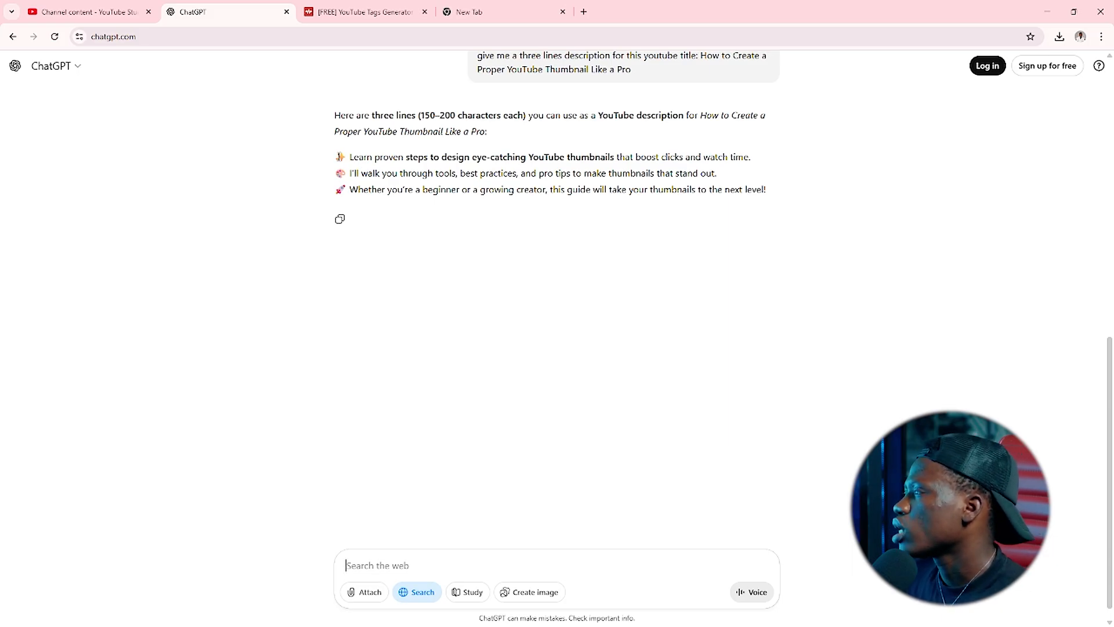
Step: Copy the three suggested description lines and paste them into the video's description in YouTube Studio
drag(339, 157, 792, 200)
key(ctrl+c)
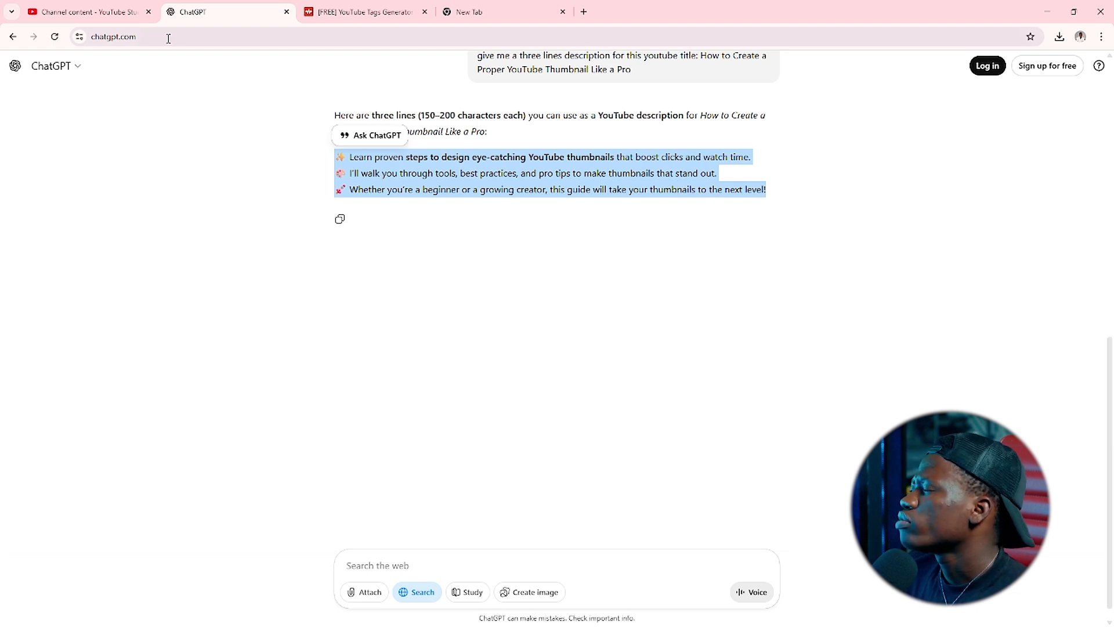
click(112, 19)
click(390, 300)
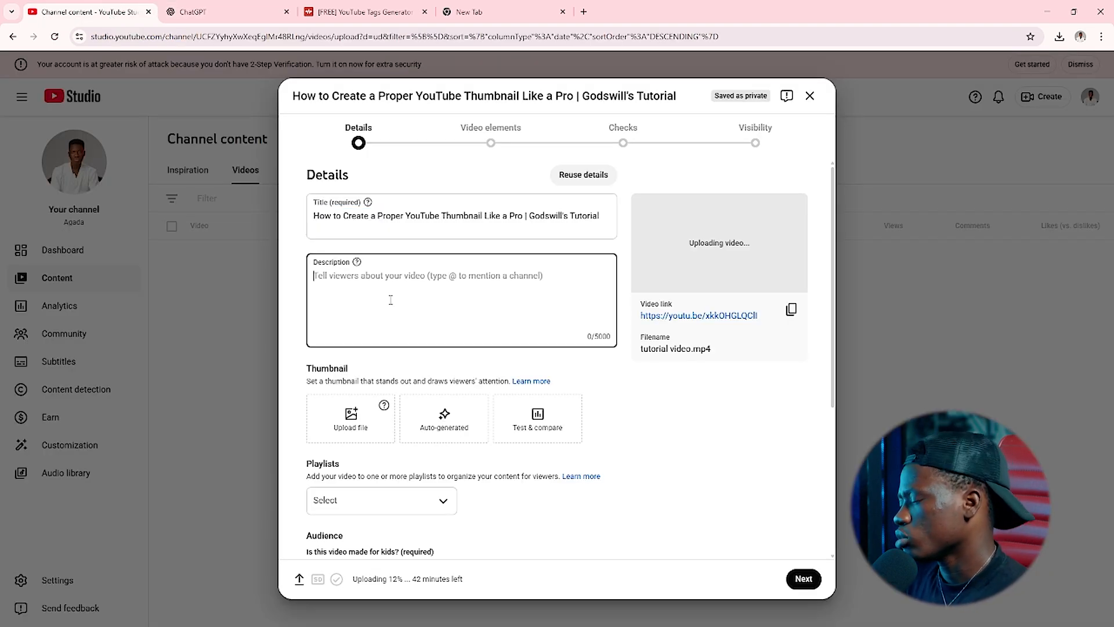
key(ctrl+v)
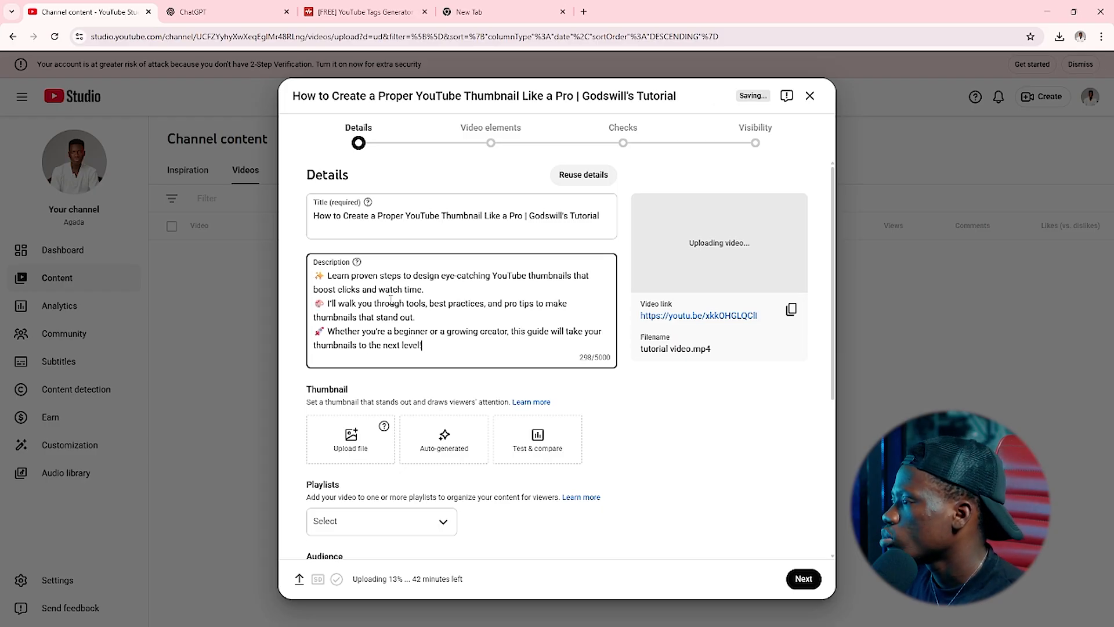
Step: Remove the emoji and leading space from each of the three description lines, keeping every sentence on its own line
drag(323, 276, 312, 276)
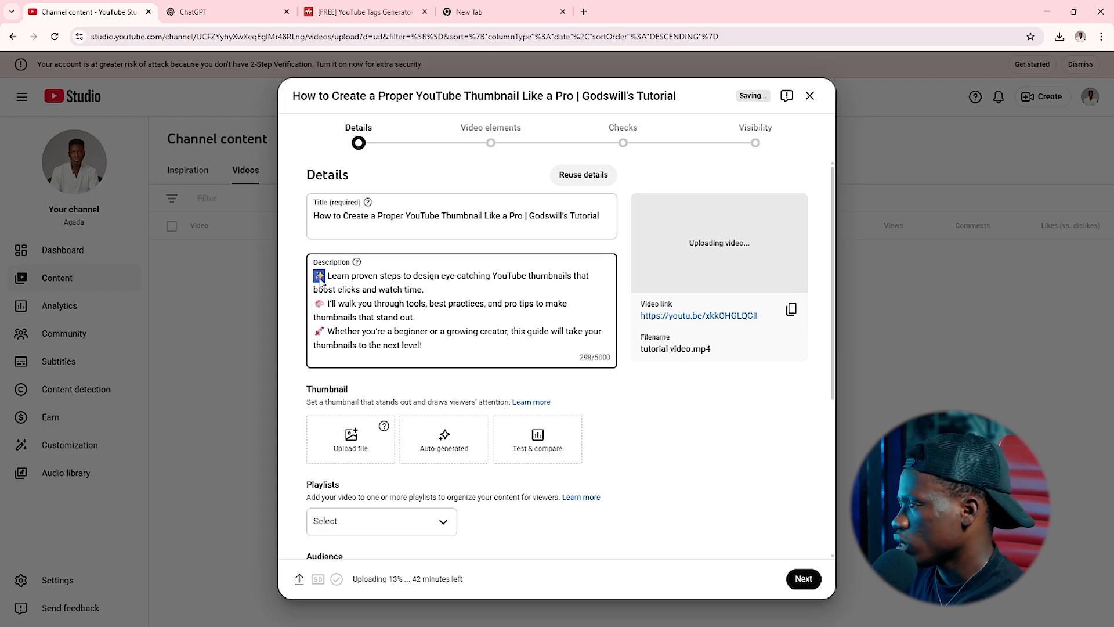
key(BackSpace)
key(BackSpace)
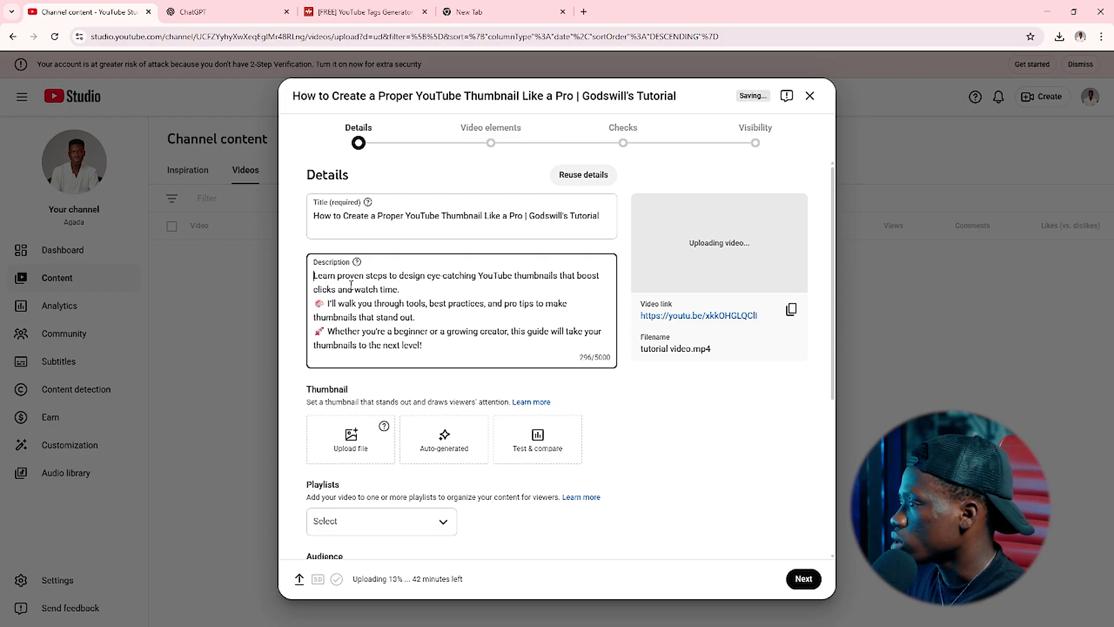
click(325, 302)
key(BackSpace)
click(326, 330)
key(BackSpace)
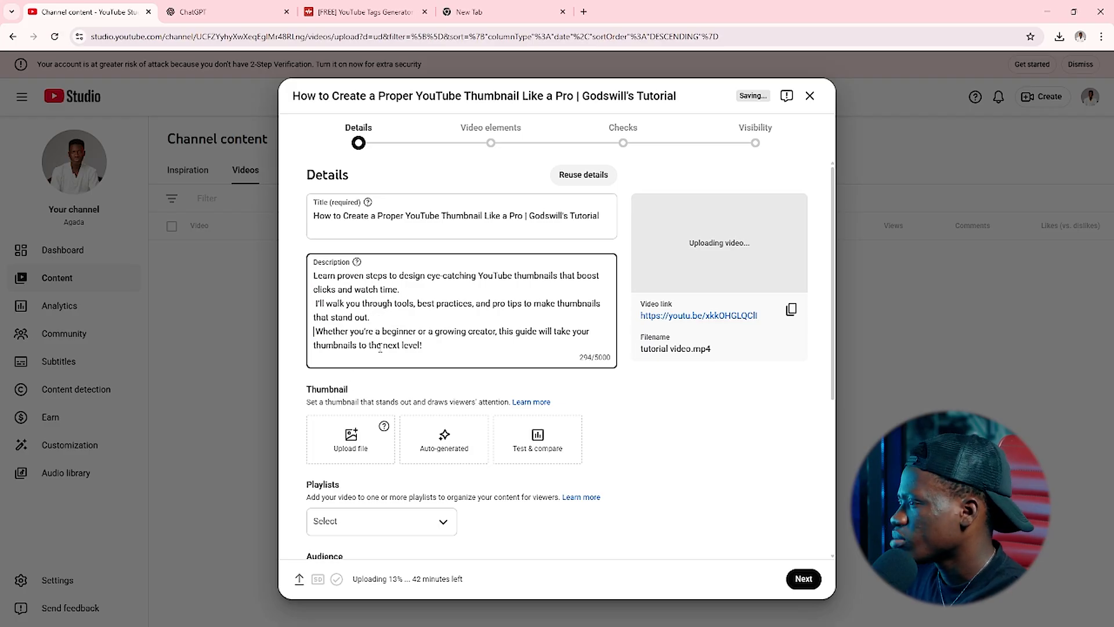
key(BackSpace)
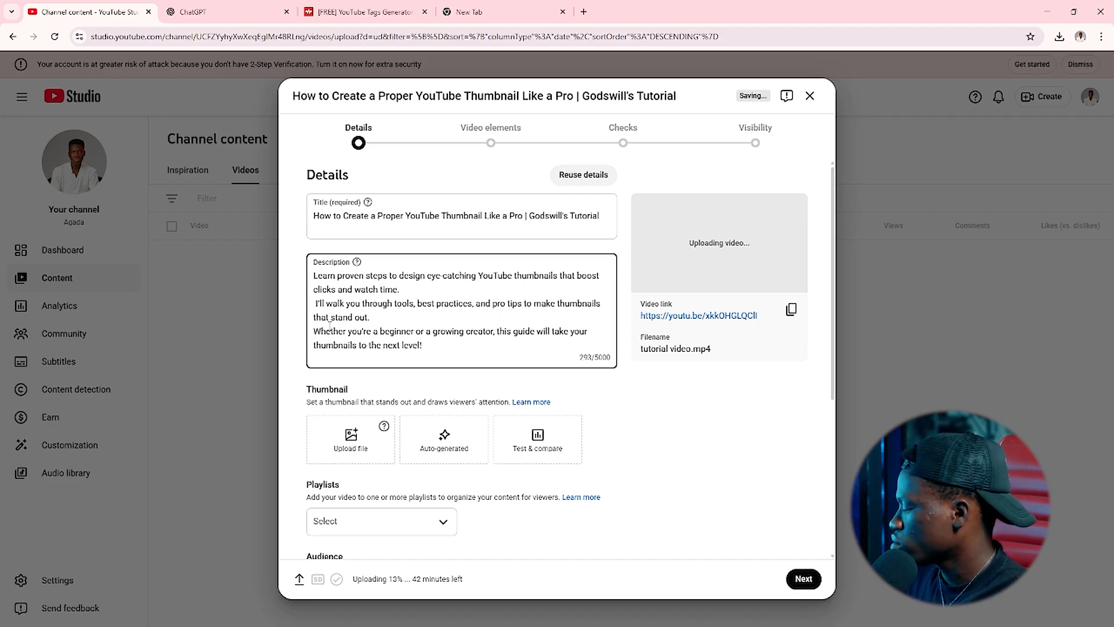
key(BackSpace)
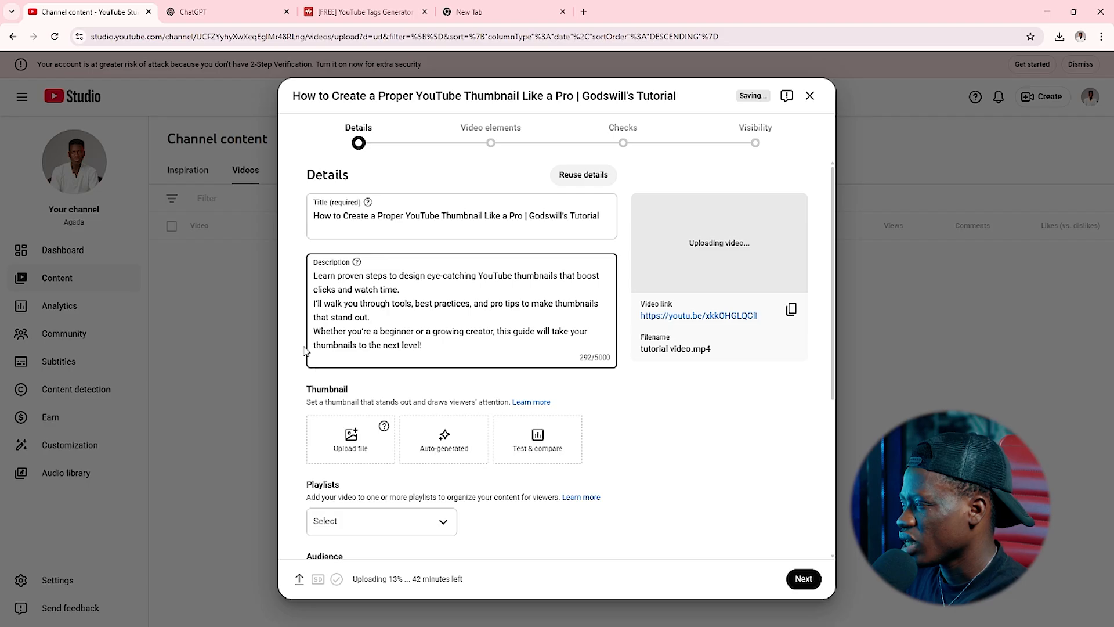
key(BackSpace)
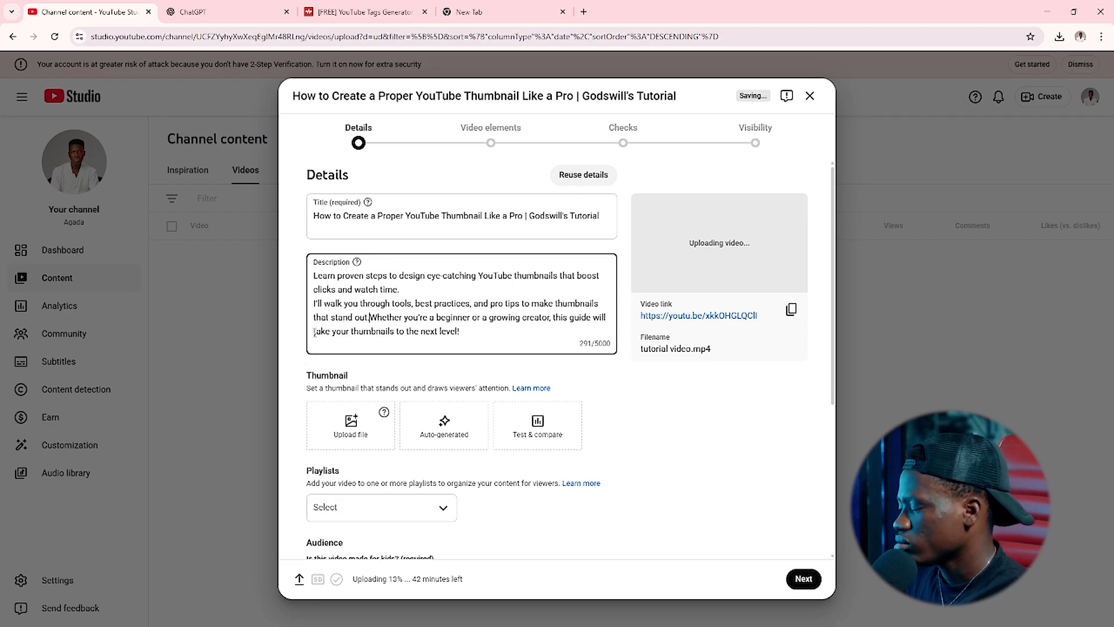
key(Return)
Step: Leave a blank line below the description text and add the timestamp "0:00 Intro"
click(440, 348)
key(Return)
key(Return)
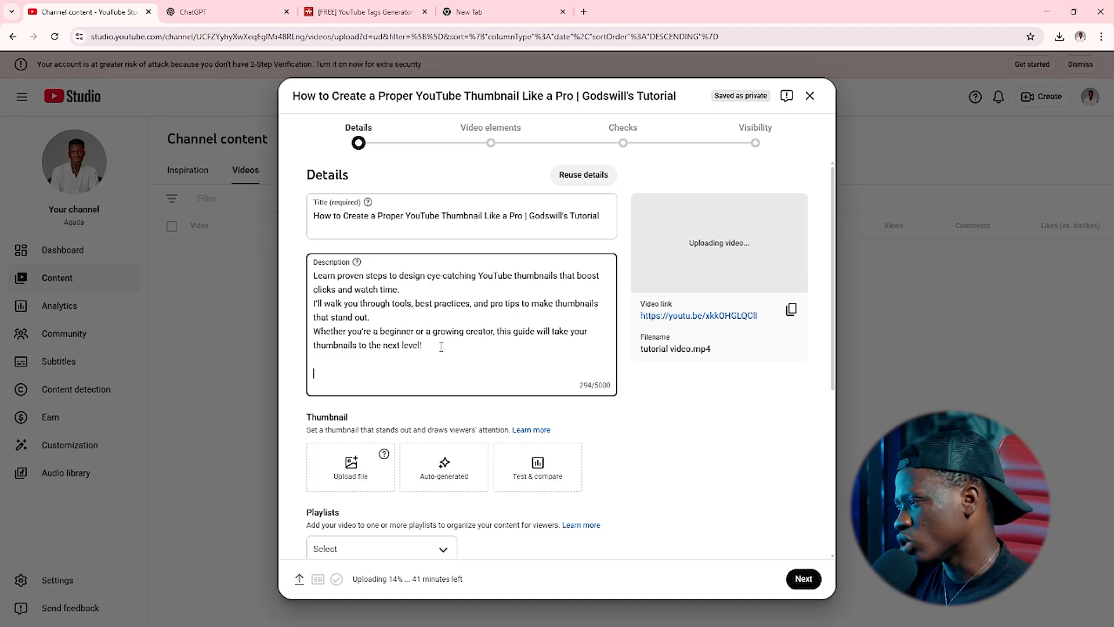
text(0)
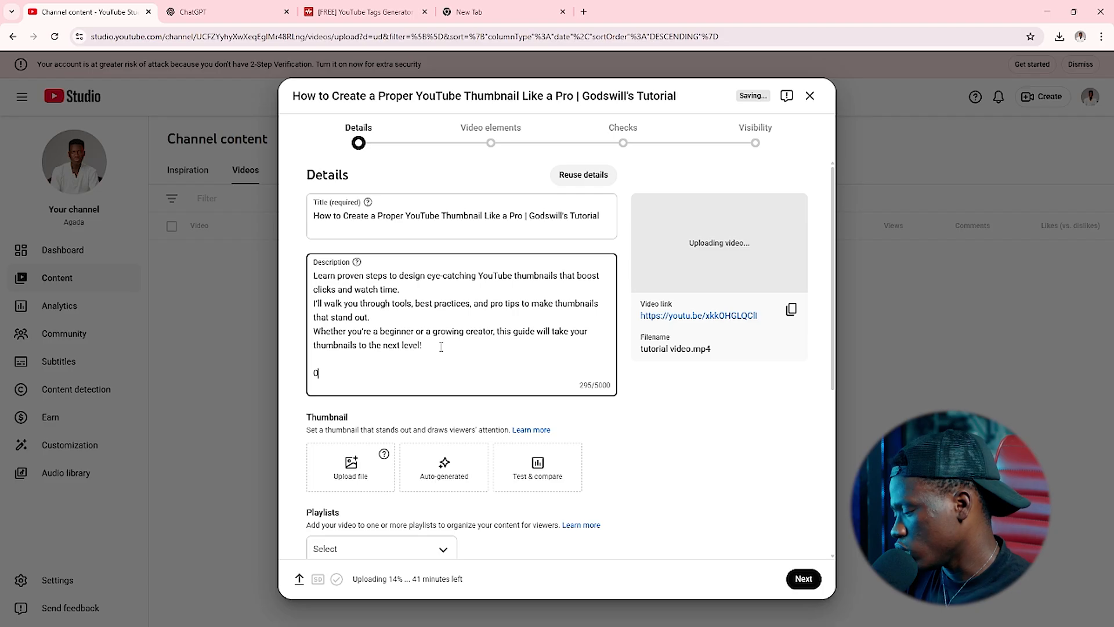
text(:00)
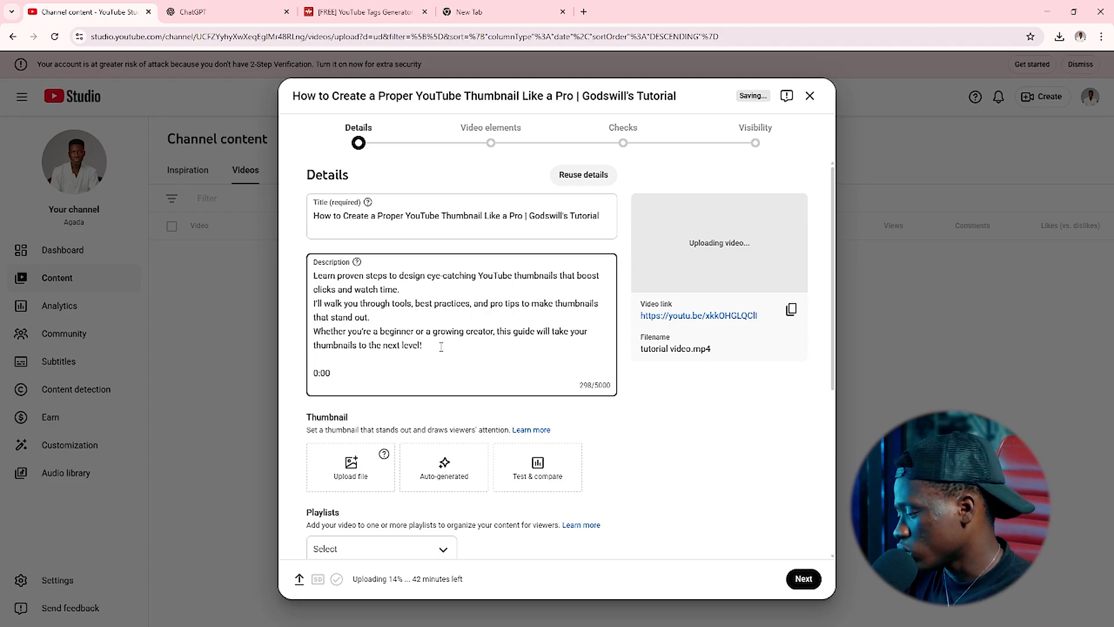
text(Intr)
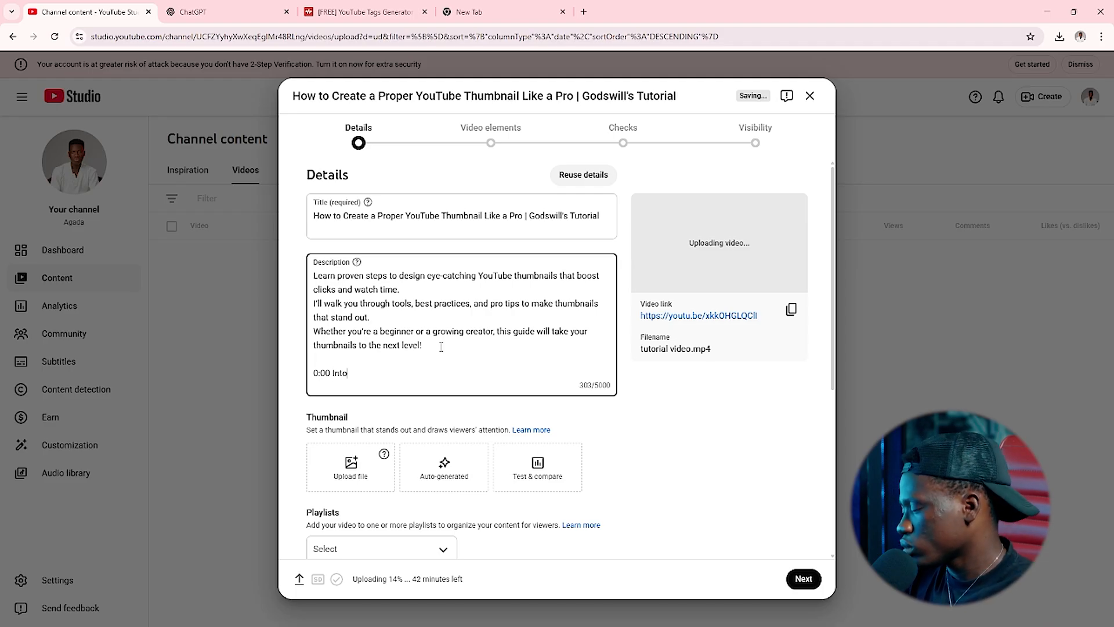
text(o)
key(Return)
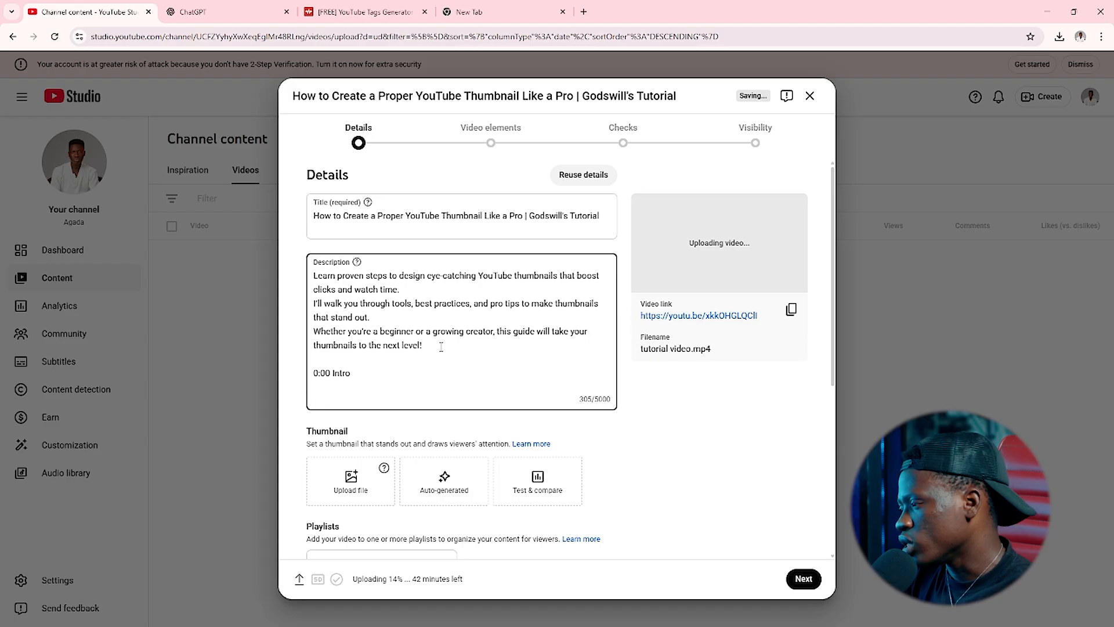
Step: Add a second timestamp line reading "6:53 How to design" to the description
text(6)
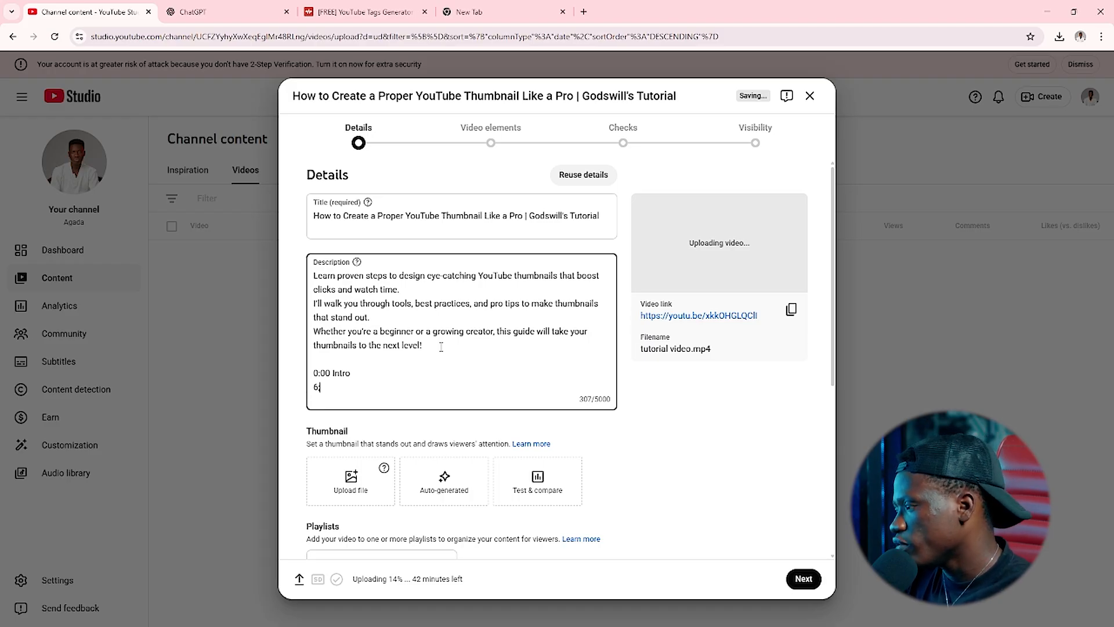
text(:53)
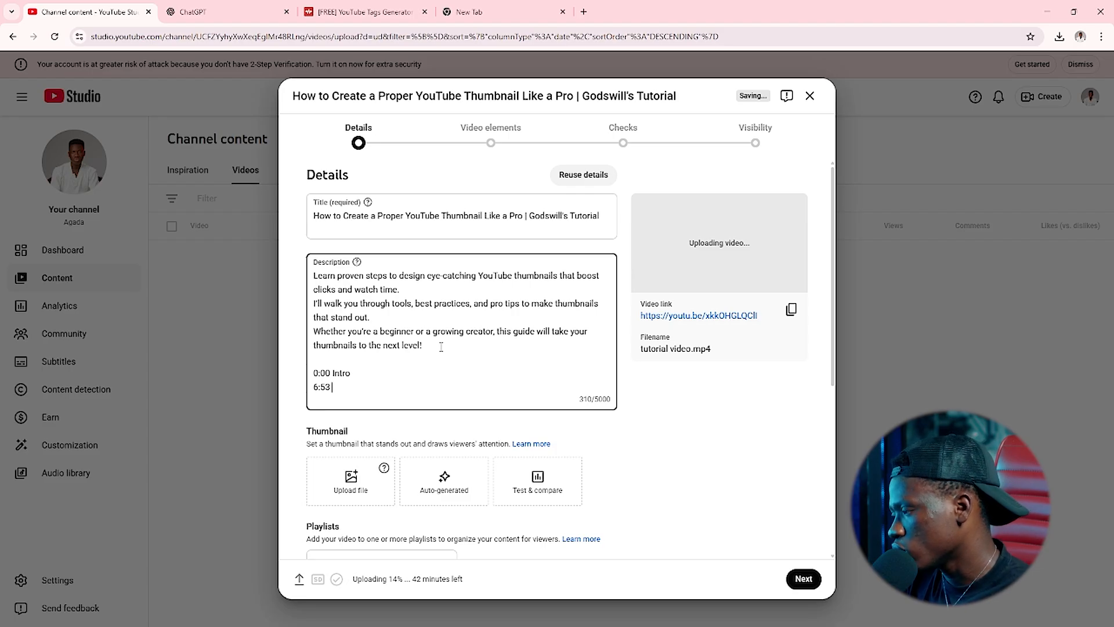
text( How)
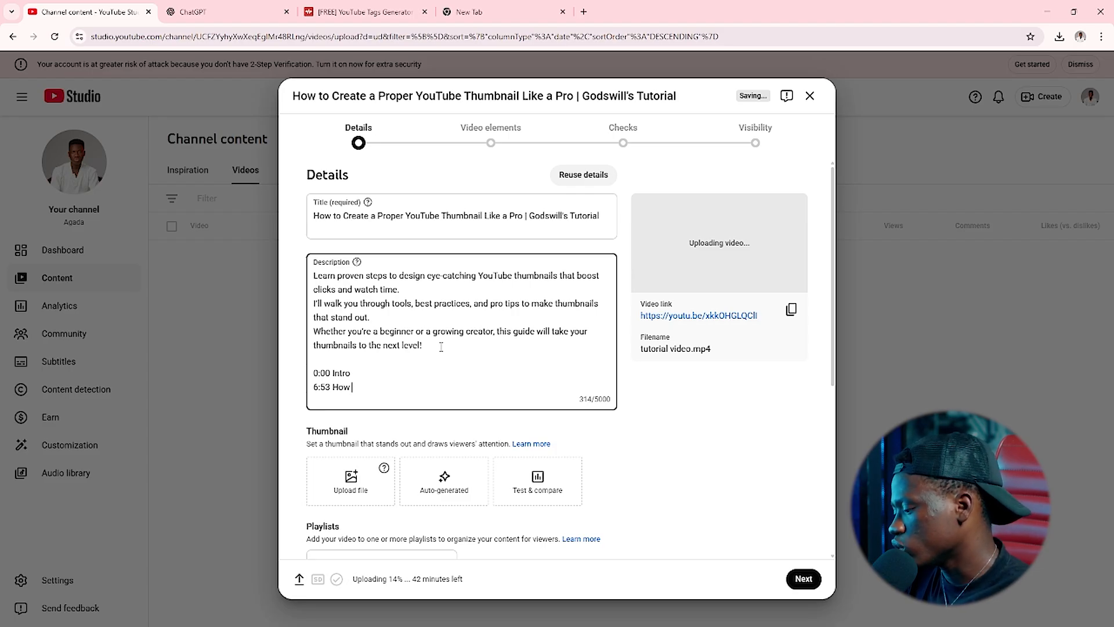
text( to dosign)
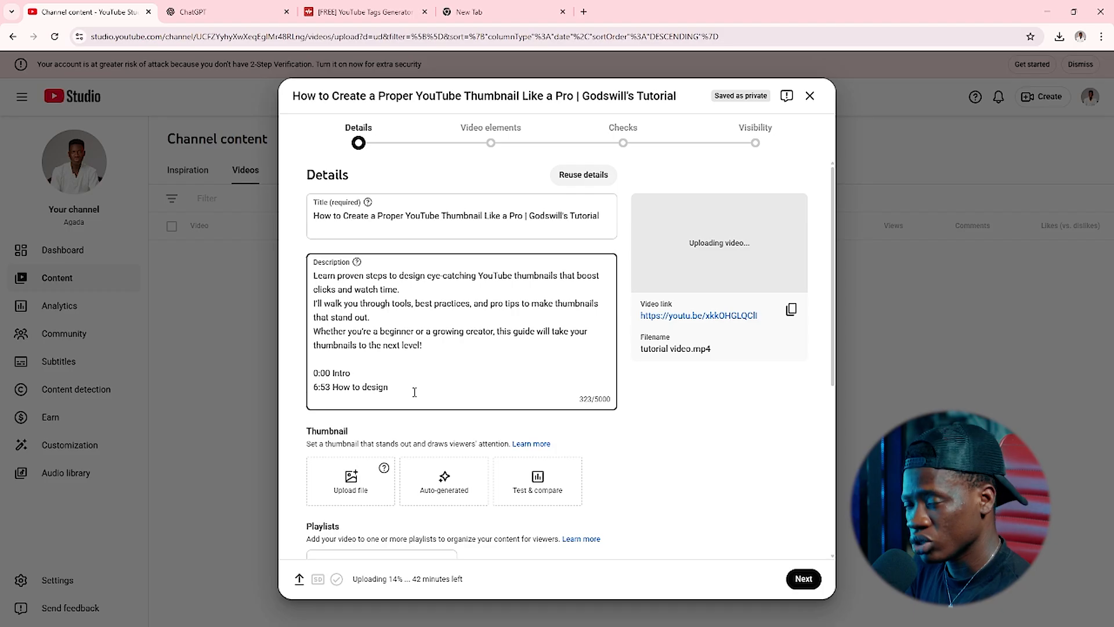
Step: Set the video's audience to "No, it's not made for kids"
scroll(413, 327, down, 1)
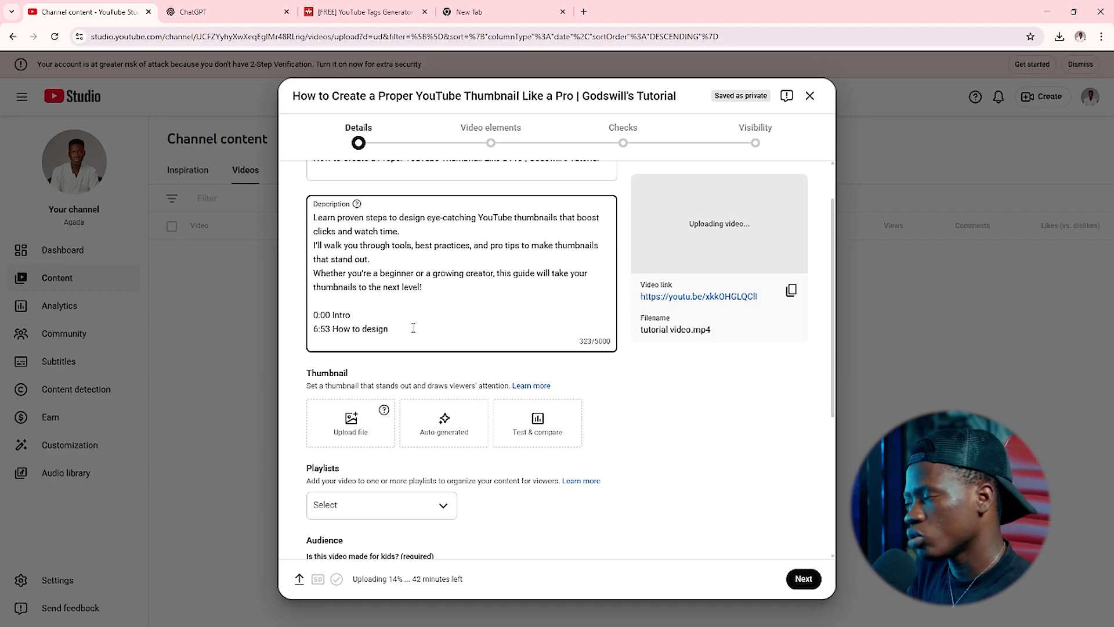
scroll(413, 327, down, 1)
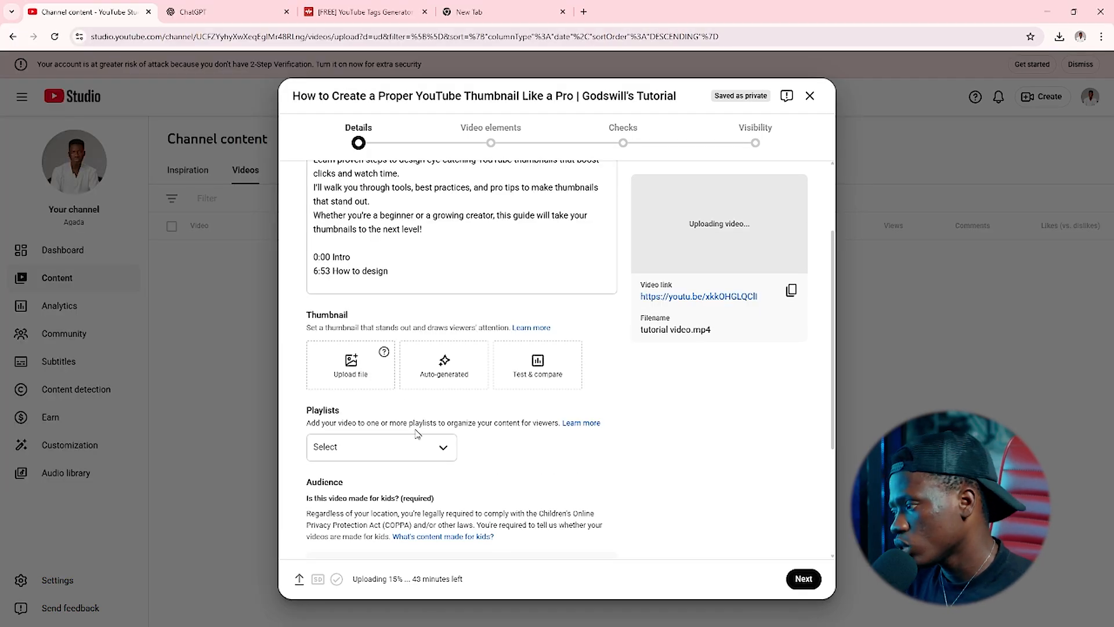
scroll(383, 406, down, 3)
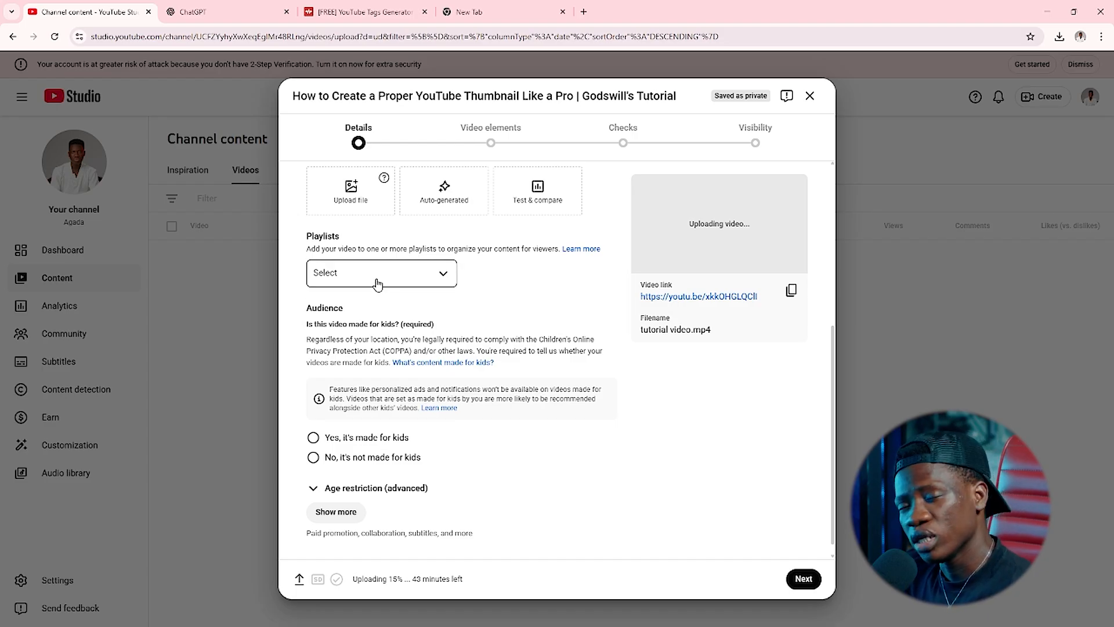
scroll(394, 284, down, 1)
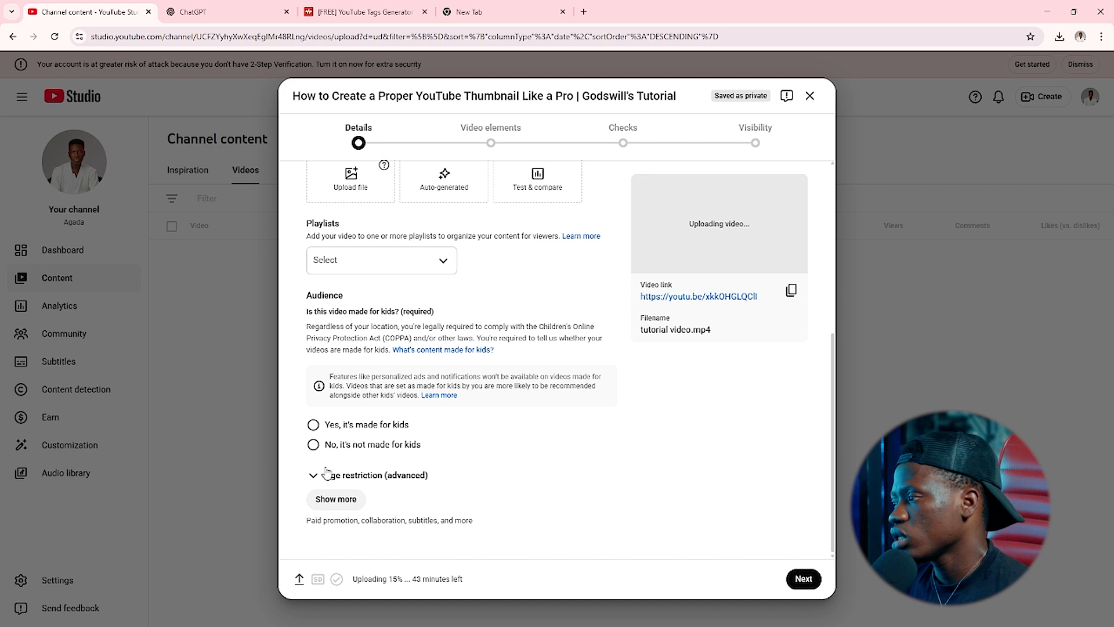
click(314, 446)
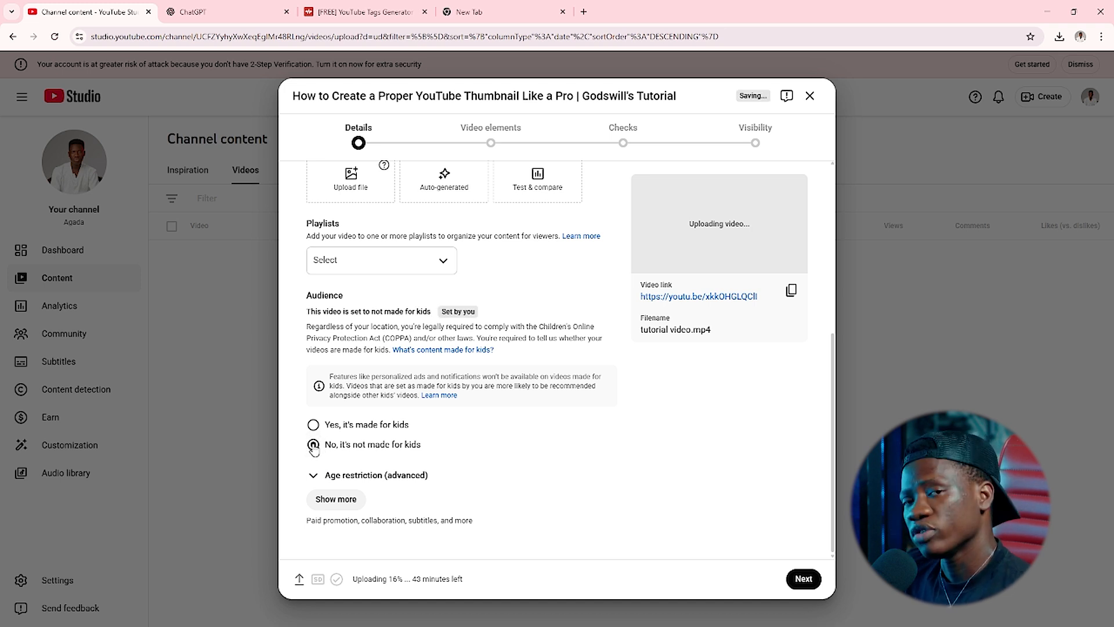
Step: Expand the additional video details and answer "No" to the altered content question, leaving paid promotion unticked
click(338, 500)
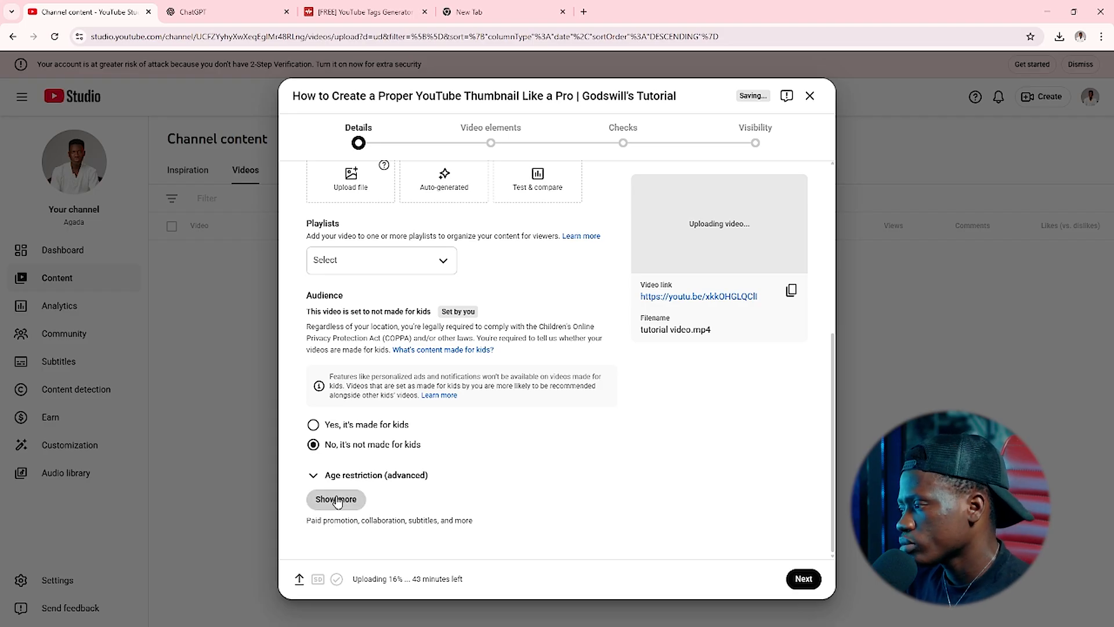
scroll(335, 503, down, 2)
scroll(336, 502, down, 2)
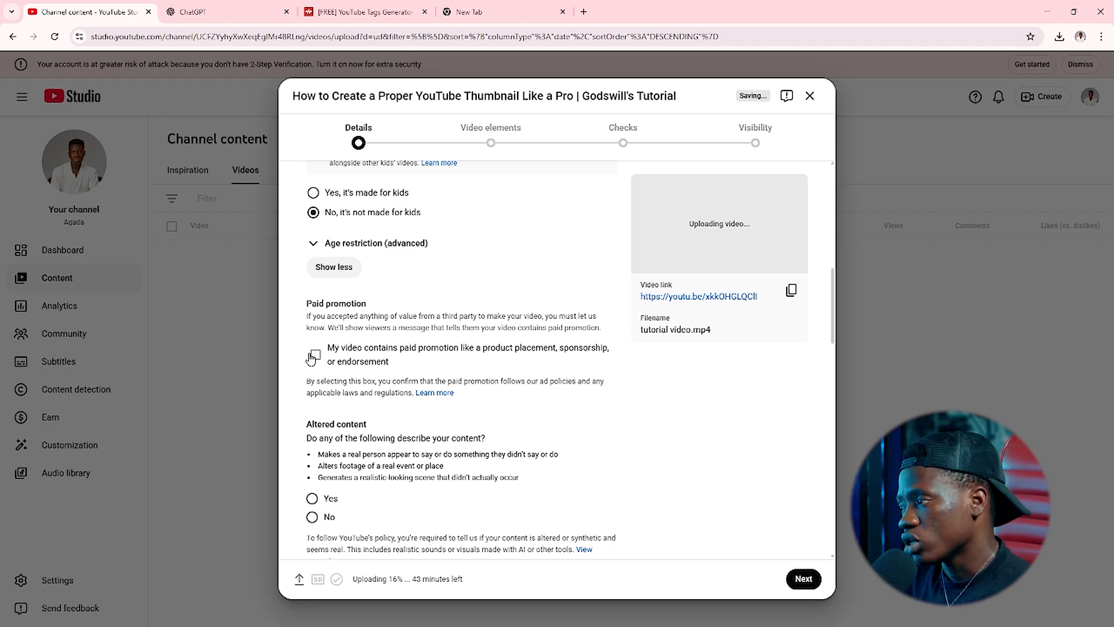
scroll(376, 420, down, 1)
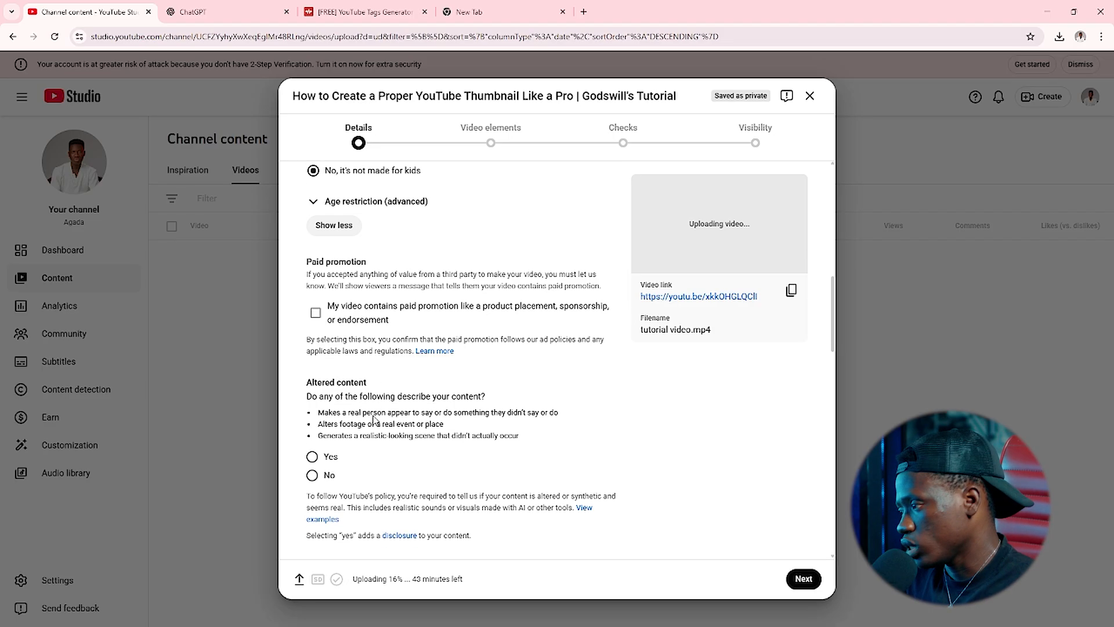
scroll(373, 414, down, 1)
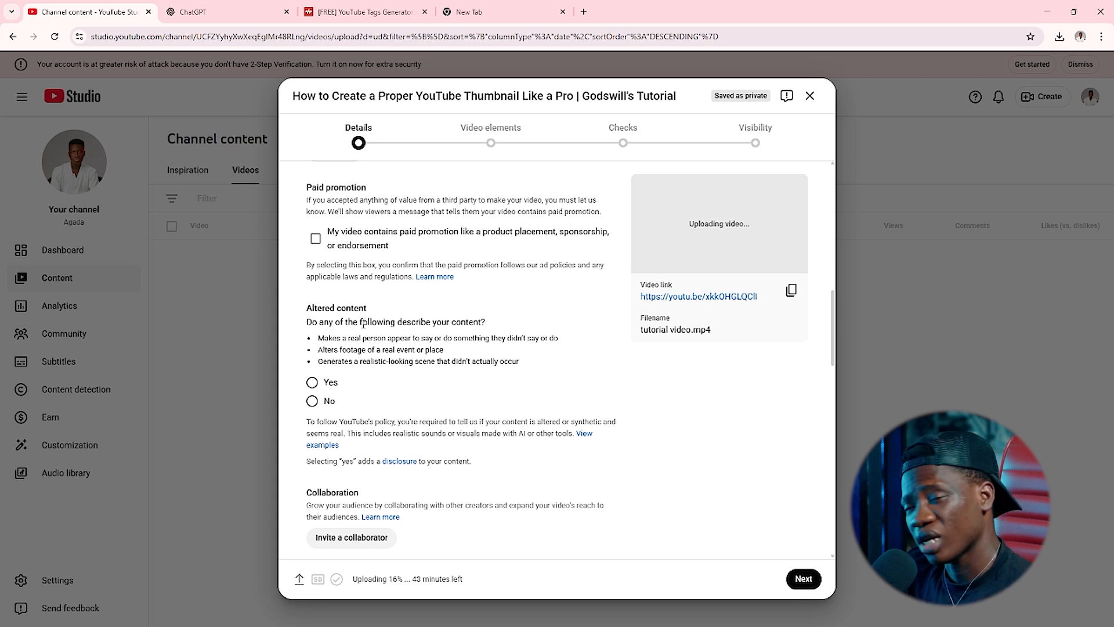
click(312, 401)
Step: Search for "atw center studio" as a collaborator, open the invitation for ATW CENTER STUDIOS, and cancel without inviting the channel
scroll(393, 406, down, 2)
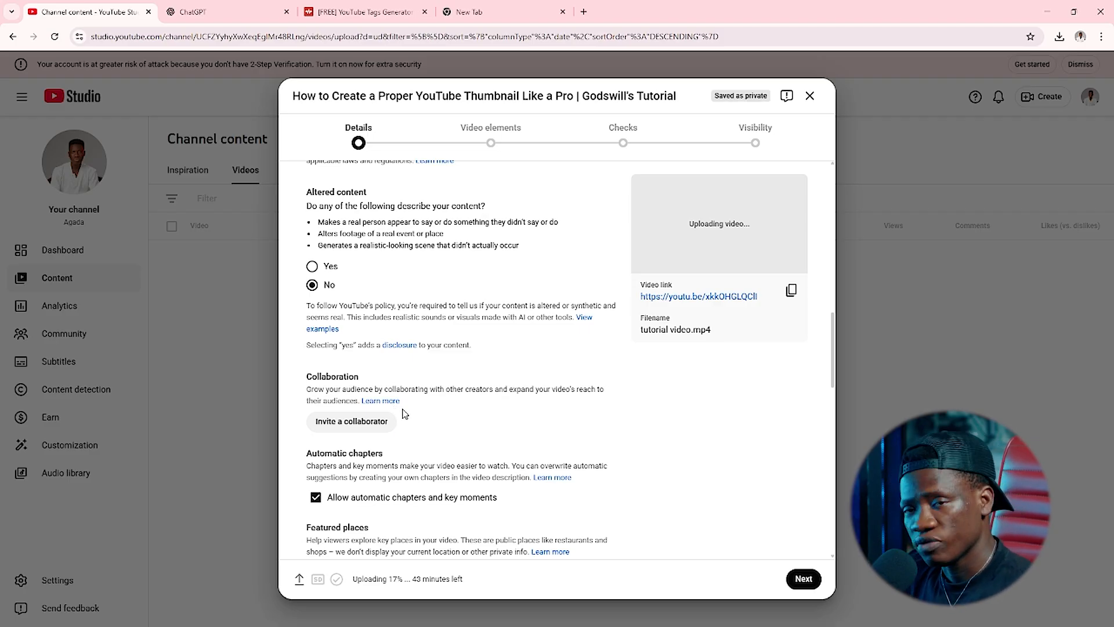
click(360, 425)
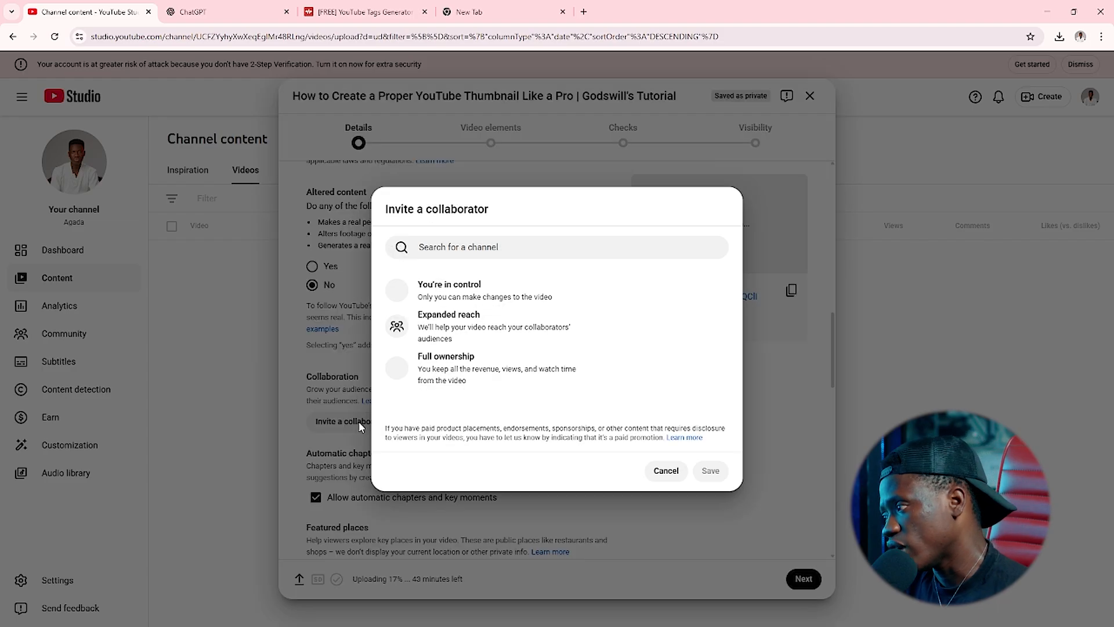
click(526, 244)
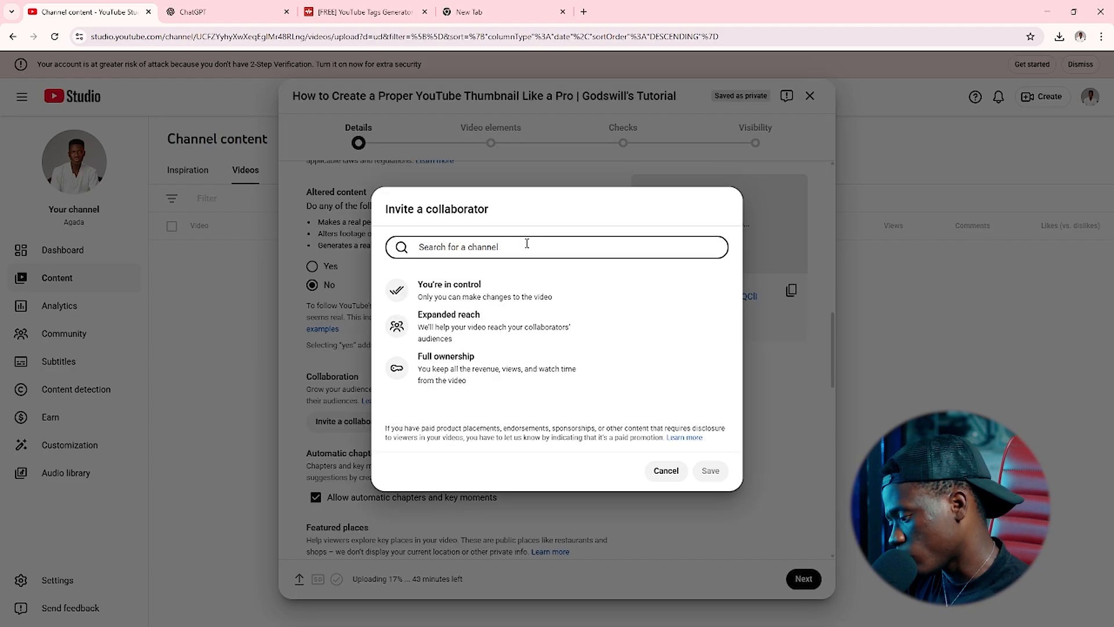
text(atw c)
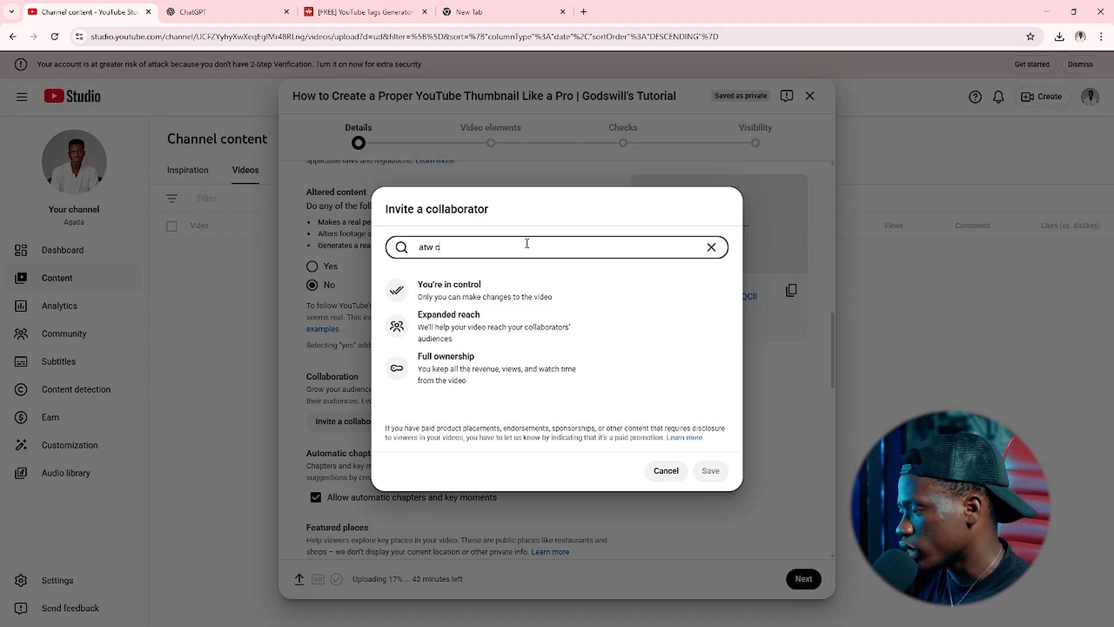
text(enter )
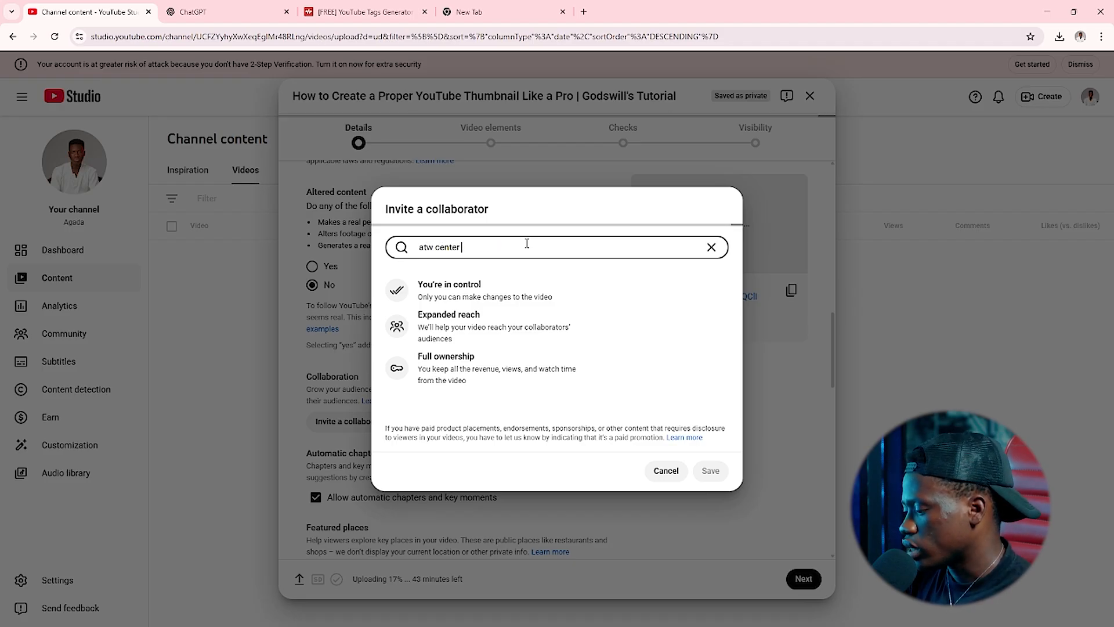
text(studio)
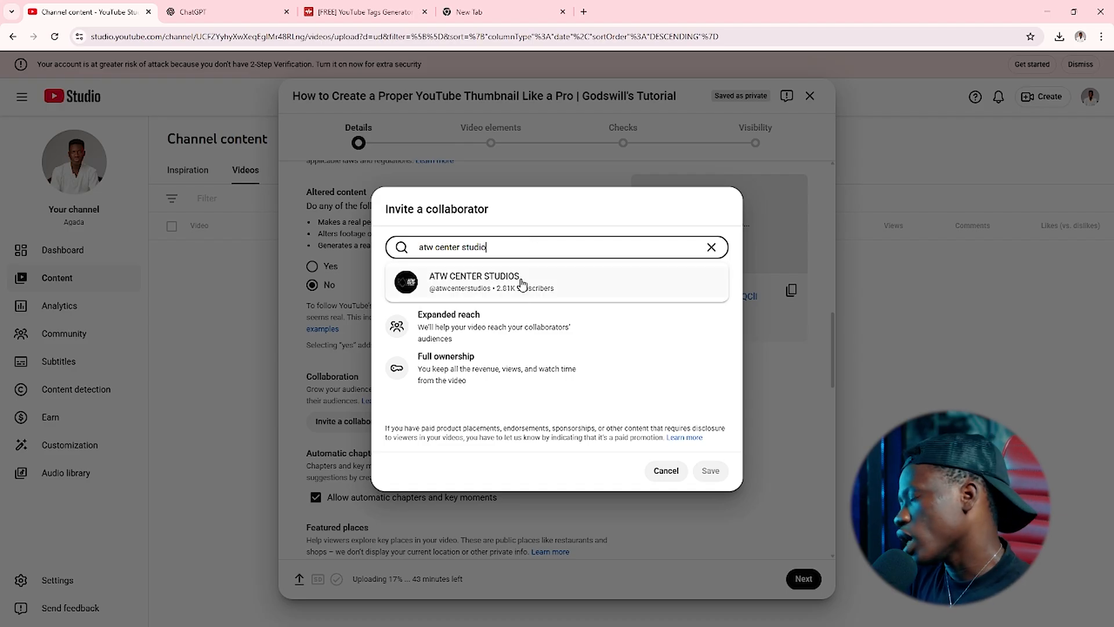
click(521, 283)
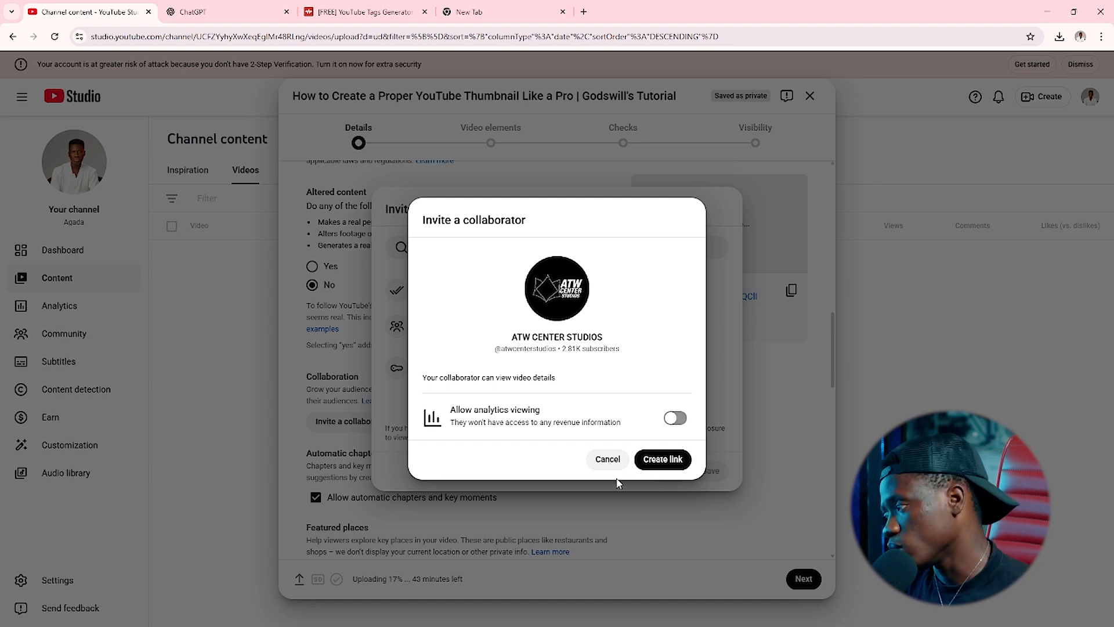
click(607, 460)
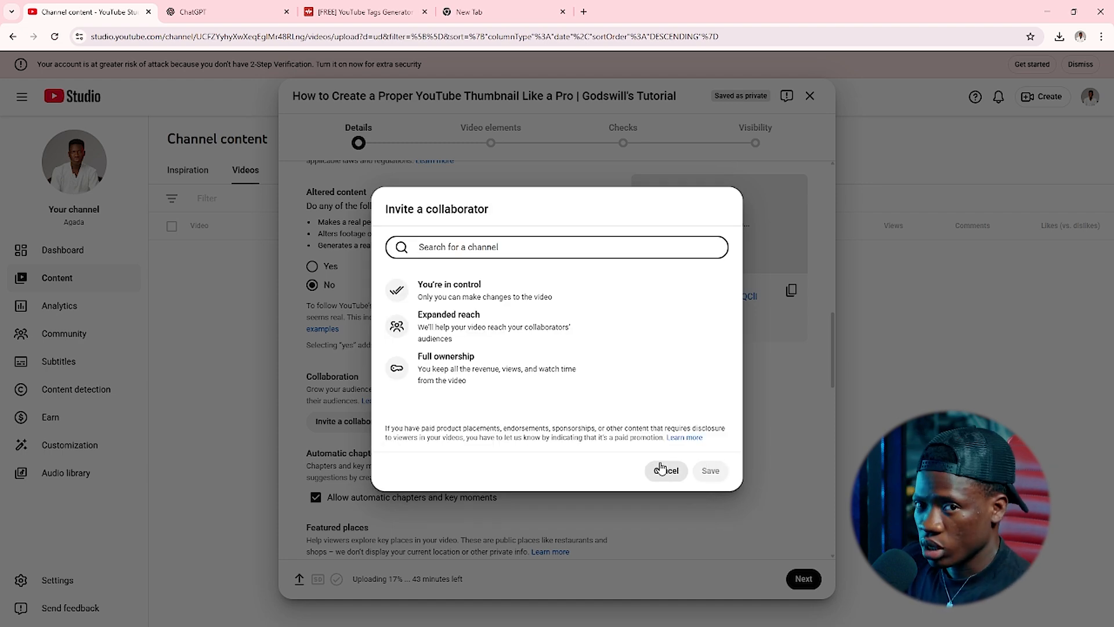
click(663, 470)
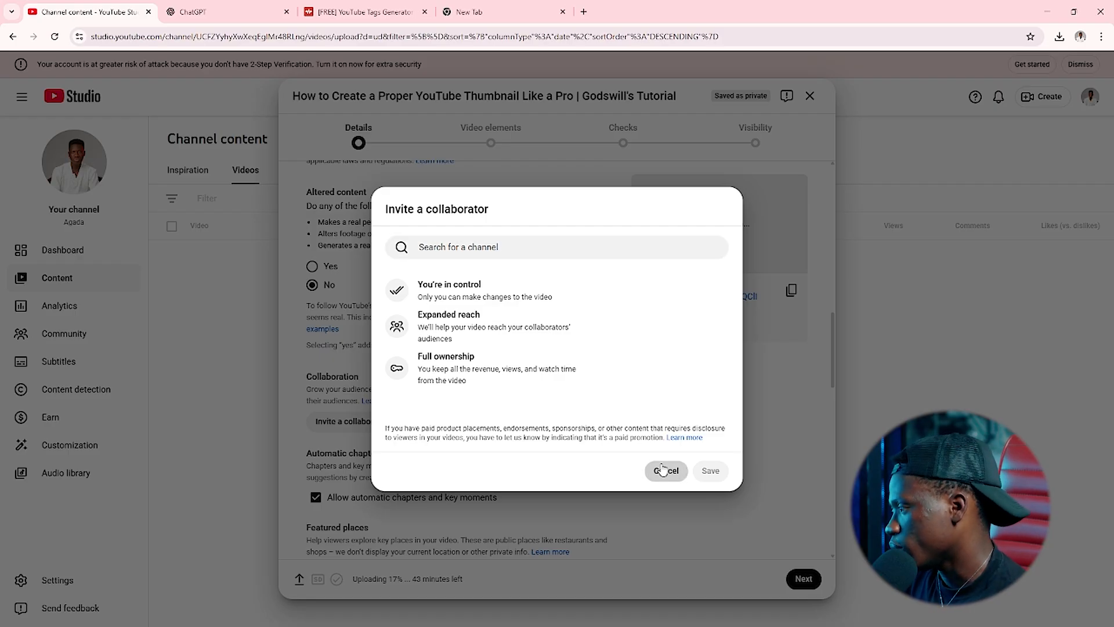
Step: Switch to TunePocket's YouTube Tags Generator, dismiss the email-updates pop-up and enter the video topic "Thumbnail and tutorial"
scroll(401, 388, down, 4)
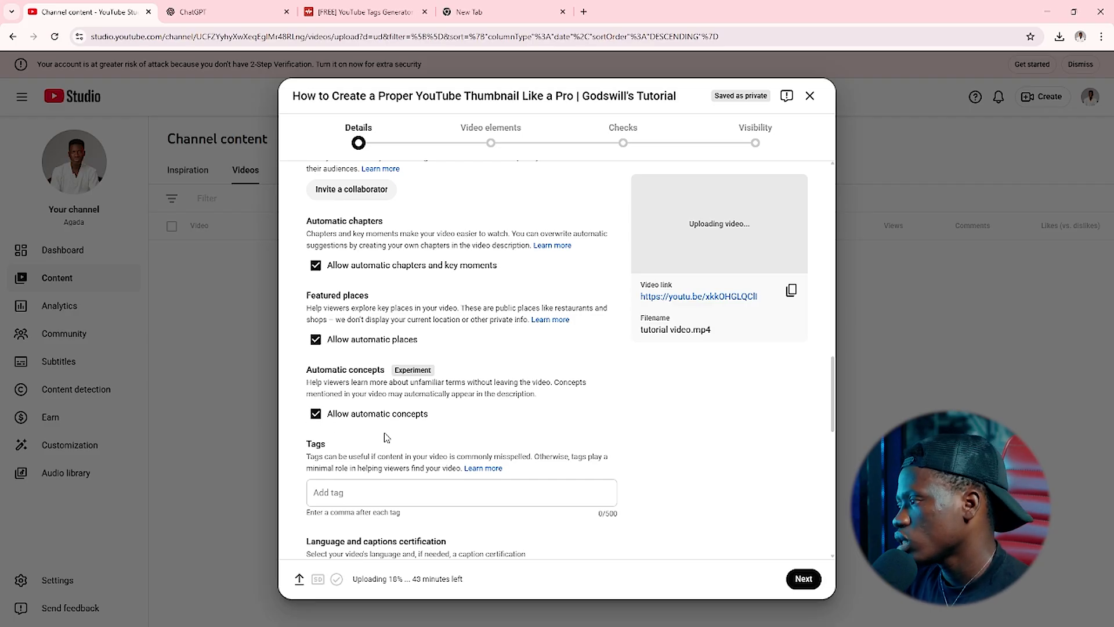
scroll(387, 437, down, 2)
click(380, 377)
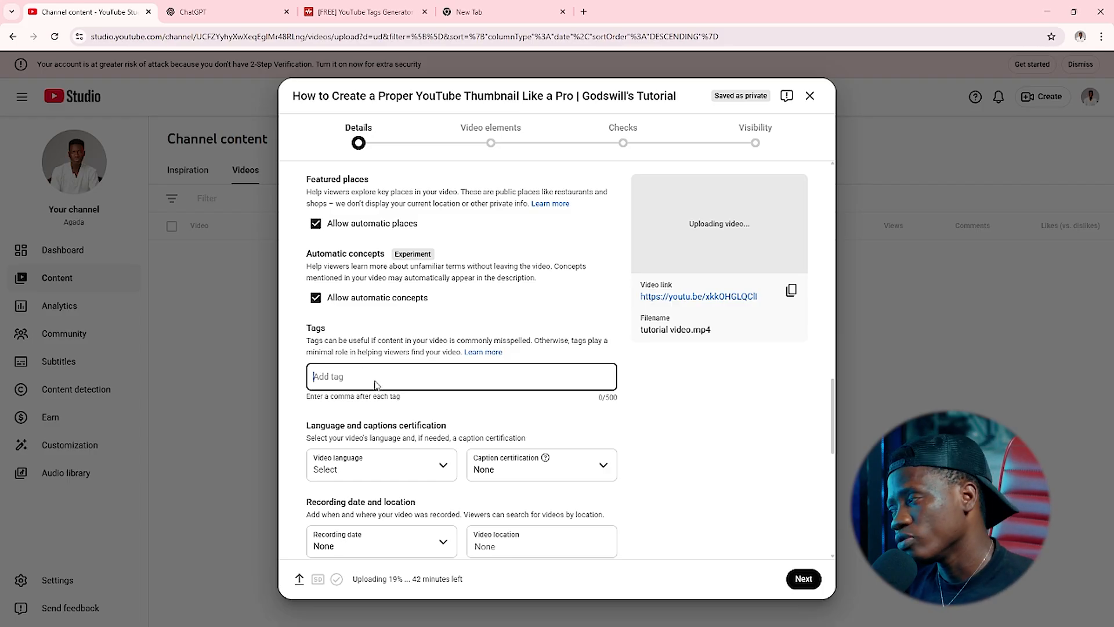
click(358, 9)
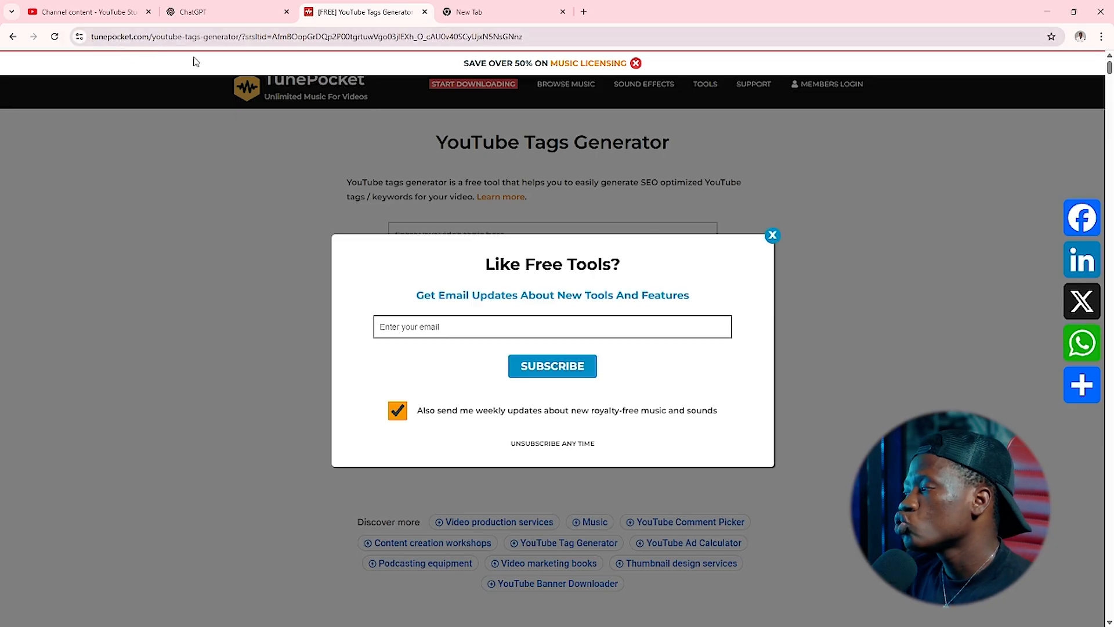
click(771, 235)
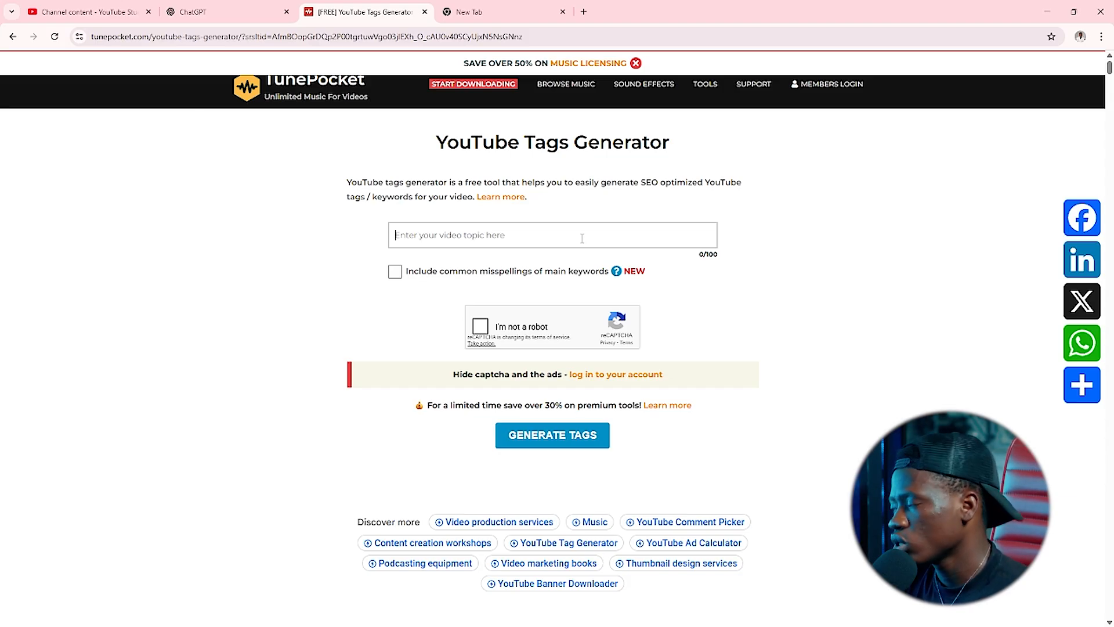
text(Thumbnail and tu)
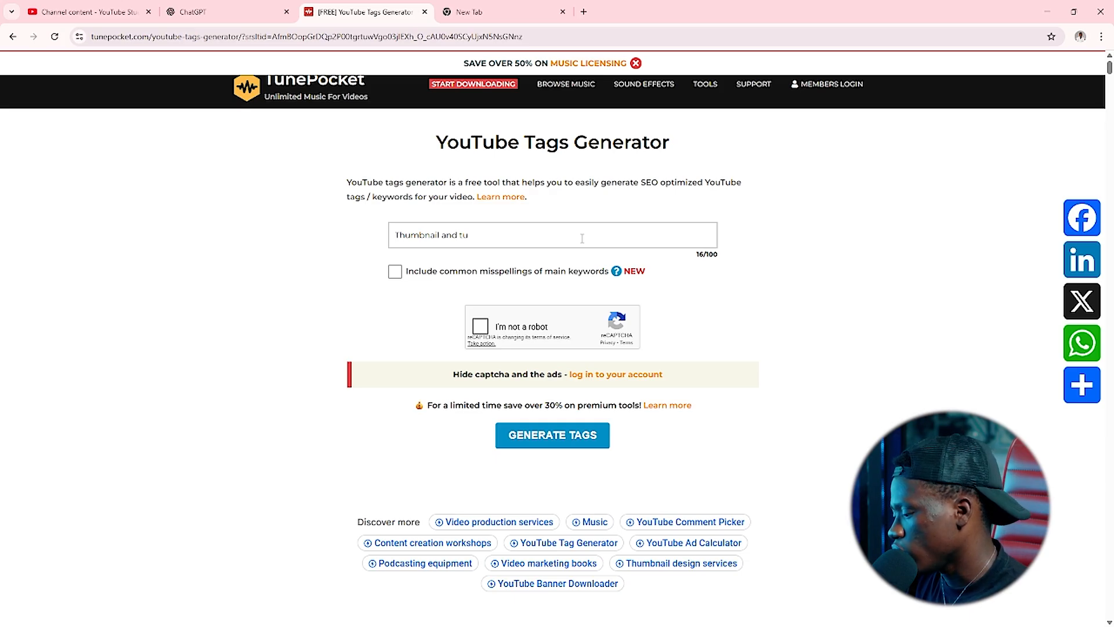
text(orial)
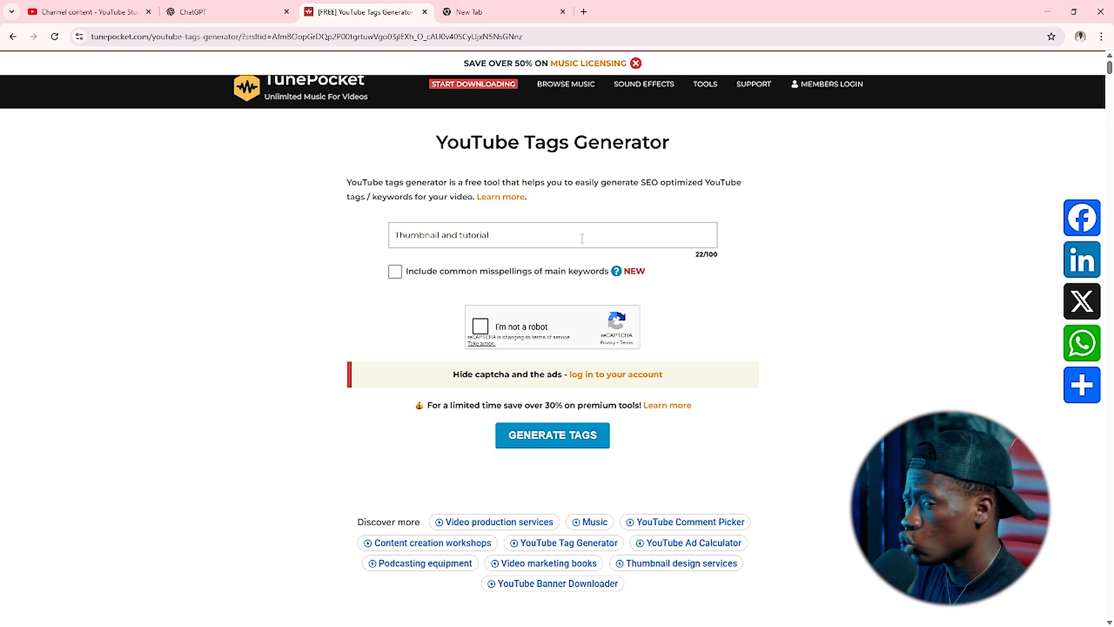
Step: Complete the captcha by selecting all images with bridges, and generate tags for the entered topic
click(481, 328)
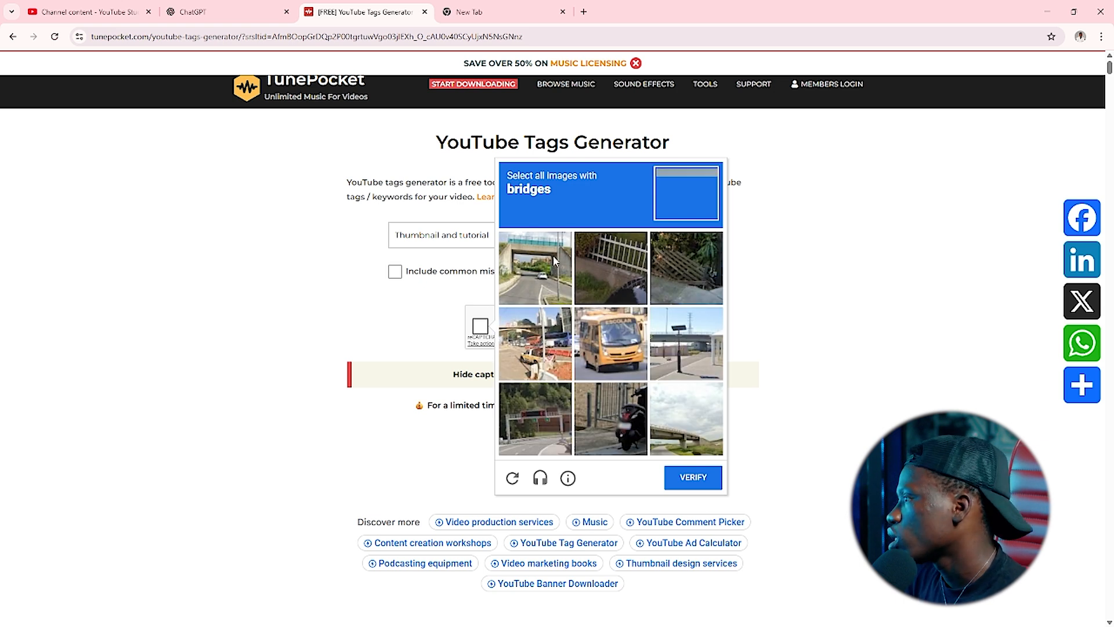
click(552, 258)
click(690, 336)
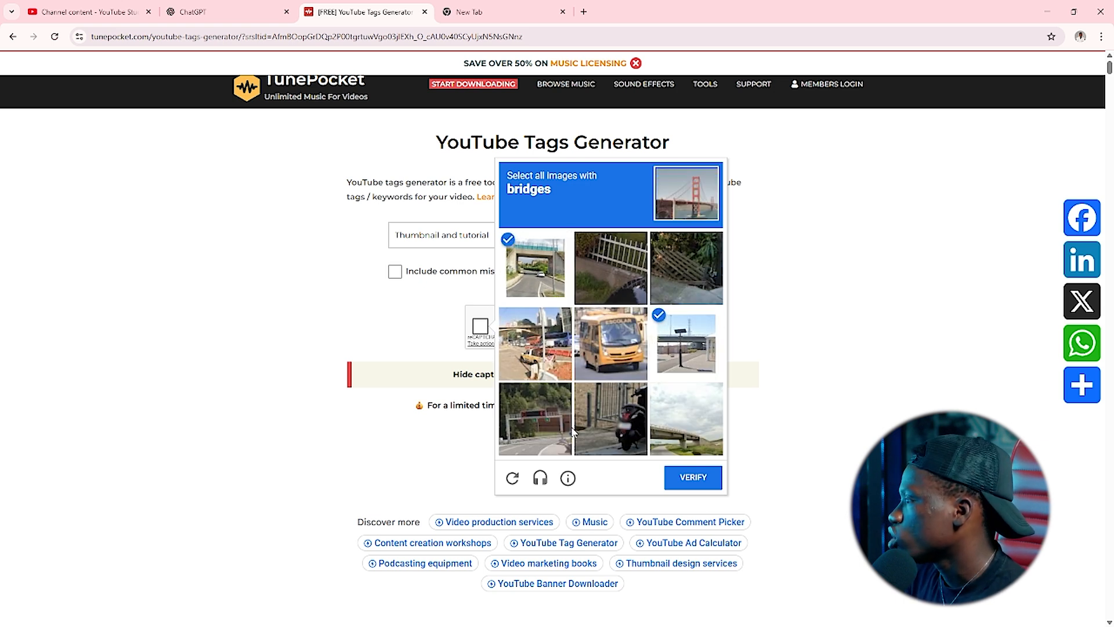
click(521, 354)
click(700, 429)
click(695, 485)
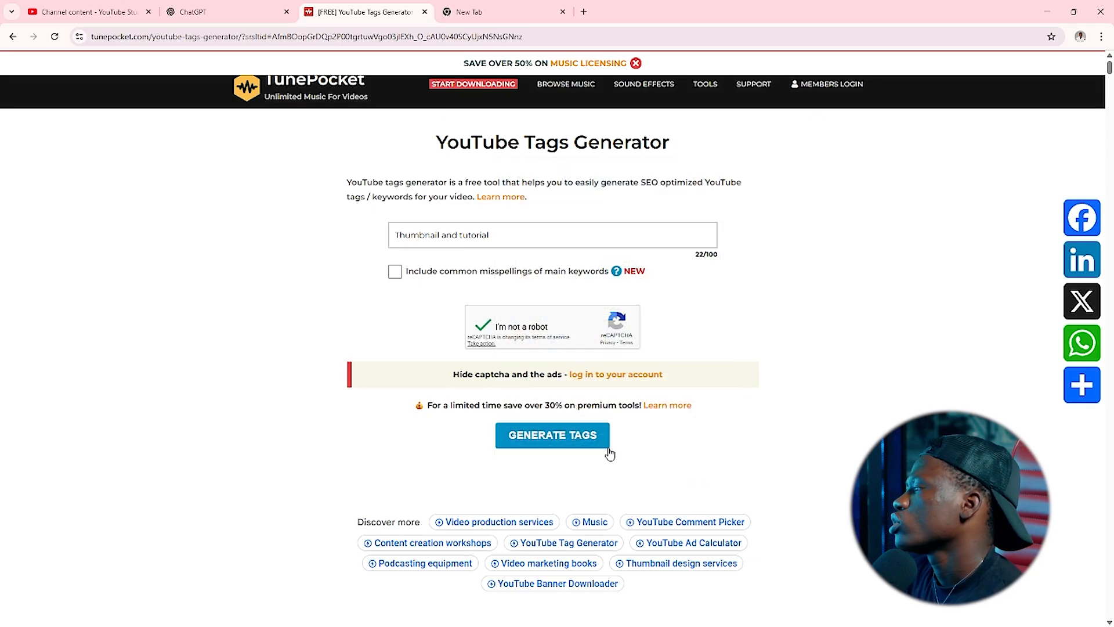
click(561, 438)
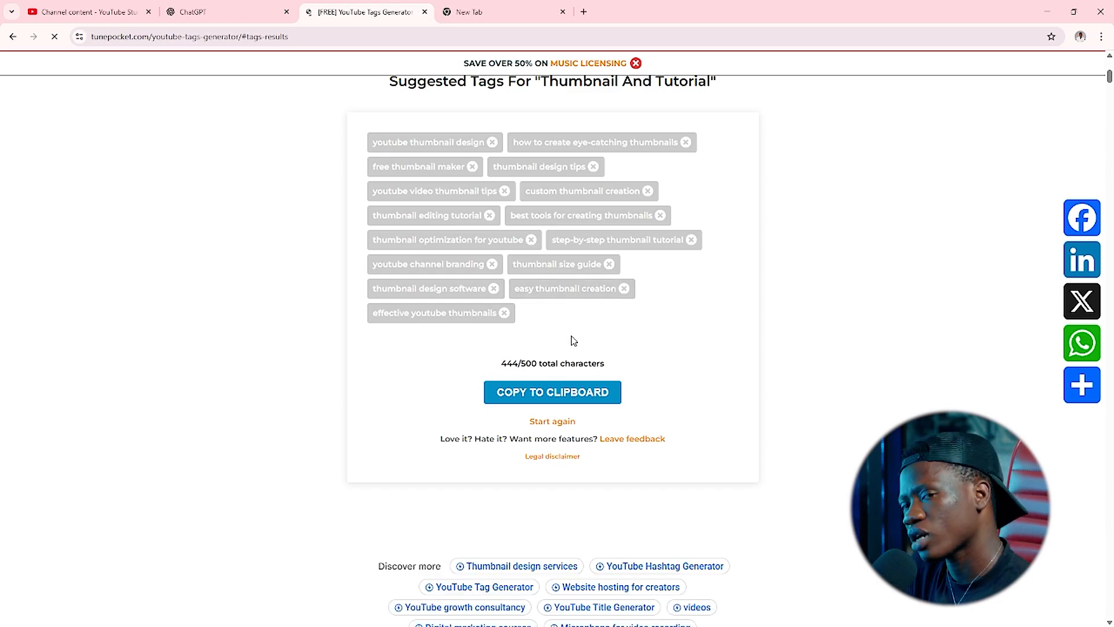
Step: Copy all the suggested tags and paste them into the video's Tags field in YouTube Studio
click(576, 394)
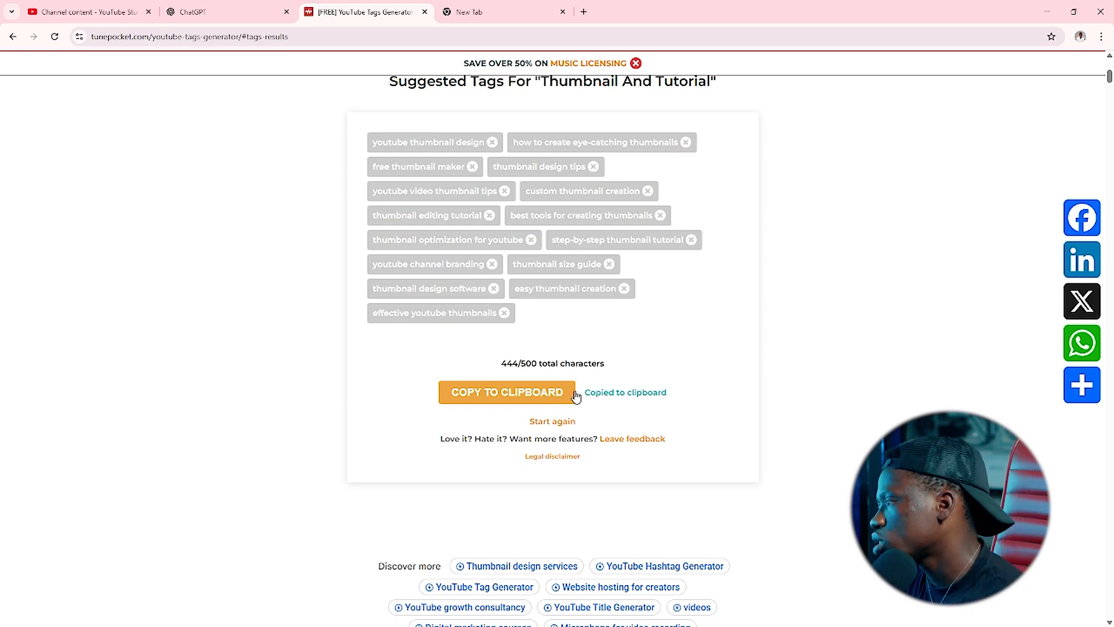
click(87, 22)
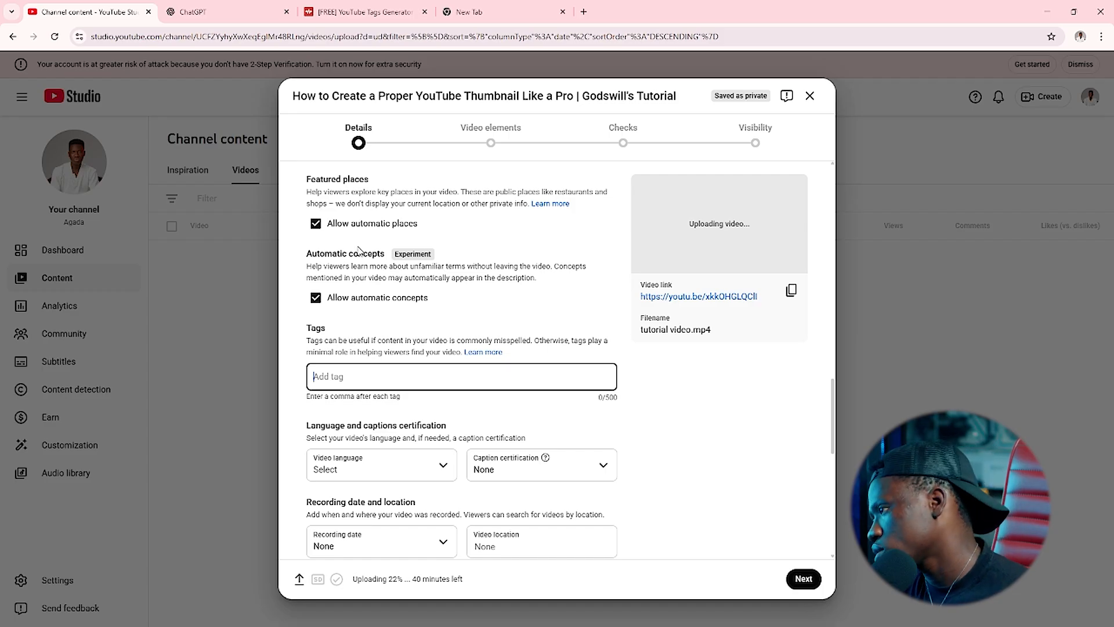
text(youtube thumbnail design, how to create eye-catching thumbnails, free thumbnail maker, thumbnail design tips, youtube video thumbnail tips, custom thumbnail creation, thumbnail editing tutorial, best tools for creating thumbnails, thumbnail optimization for youtube, step-by-step thumbnail tutorial, youtube channel branding, thumbnail size guide, thumbnail design software, easy thumbnail creation, effective youtube thumbnails)
scroll(424, 497, down, 3)
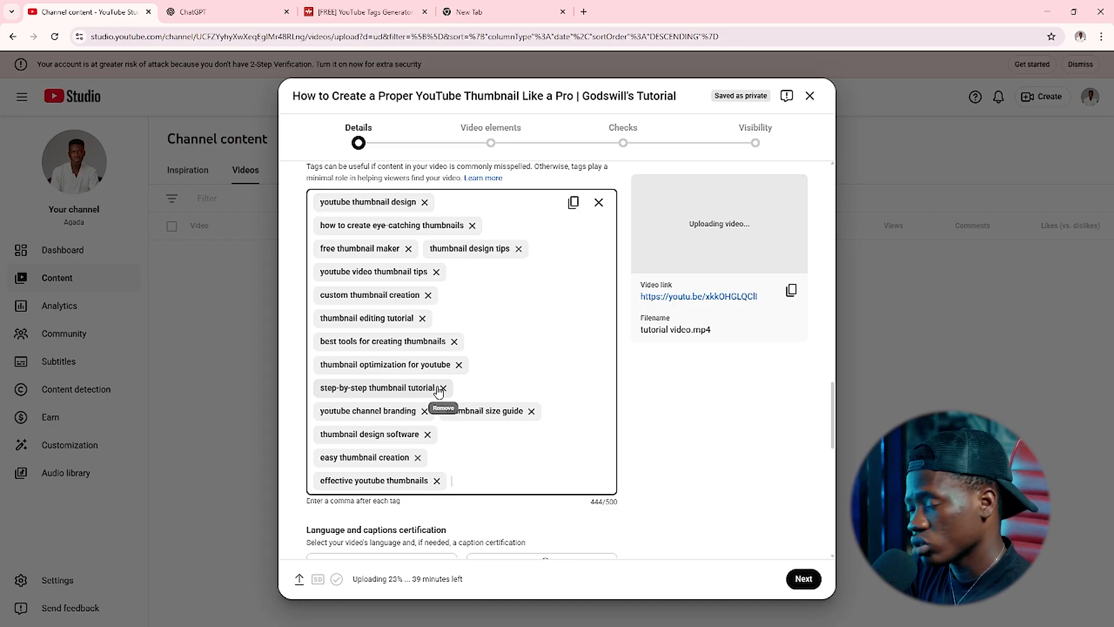
Step: Set the video language to English
scroll(430, 380, down, 4)
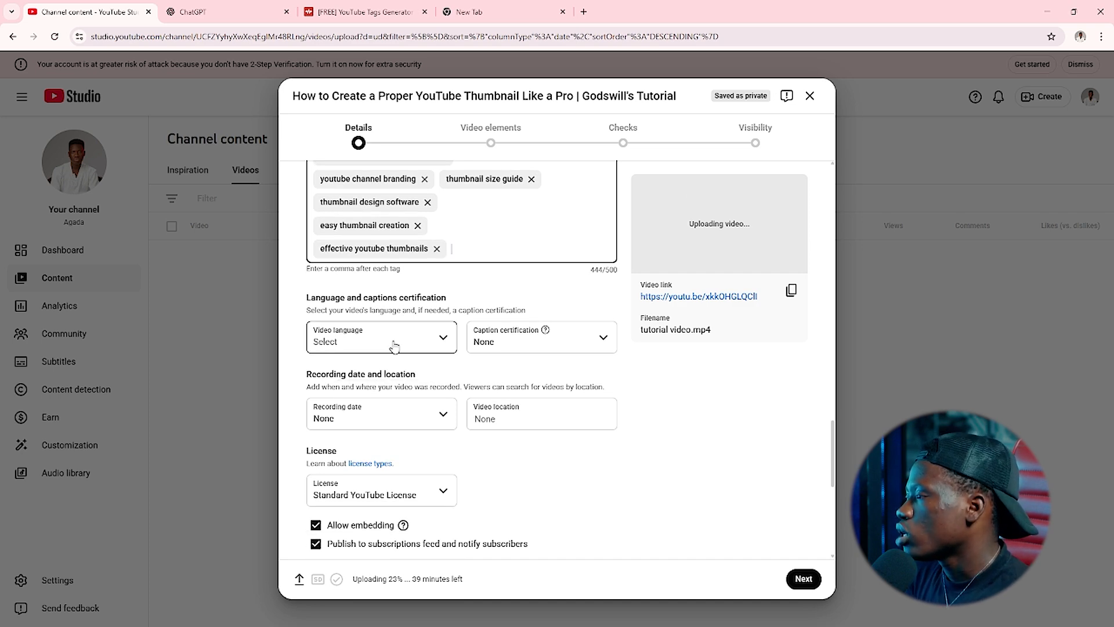
click(394, 346)
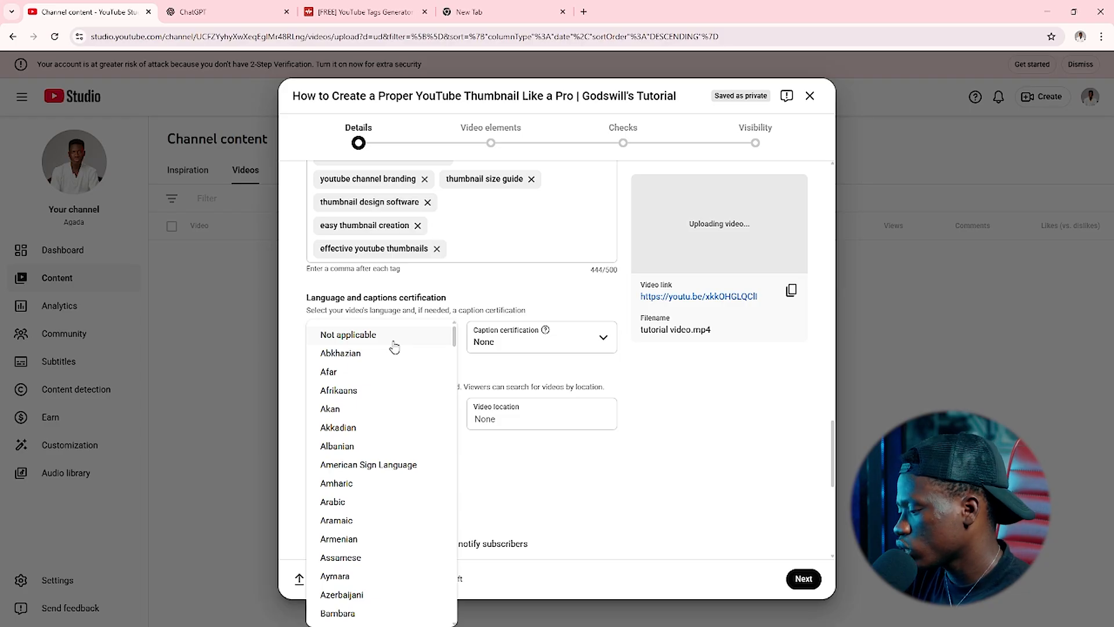
scroll(400, 425, down, 5)
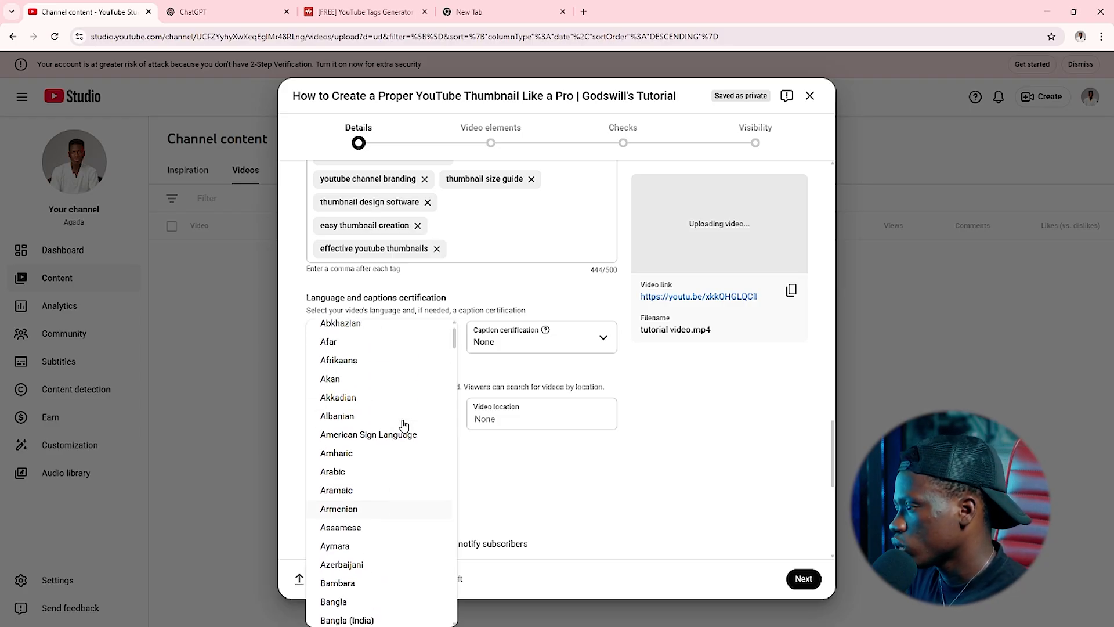
scroll(406, 426, down, 10)
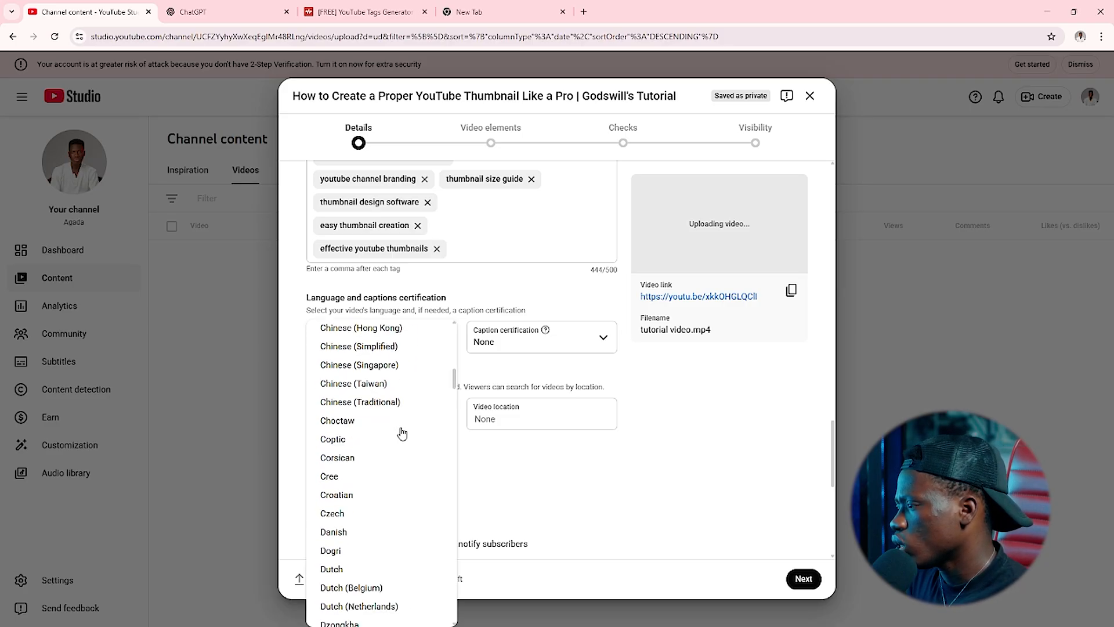
scroll(385, 348, down, 2)
scroll(377, 368, up, 3)
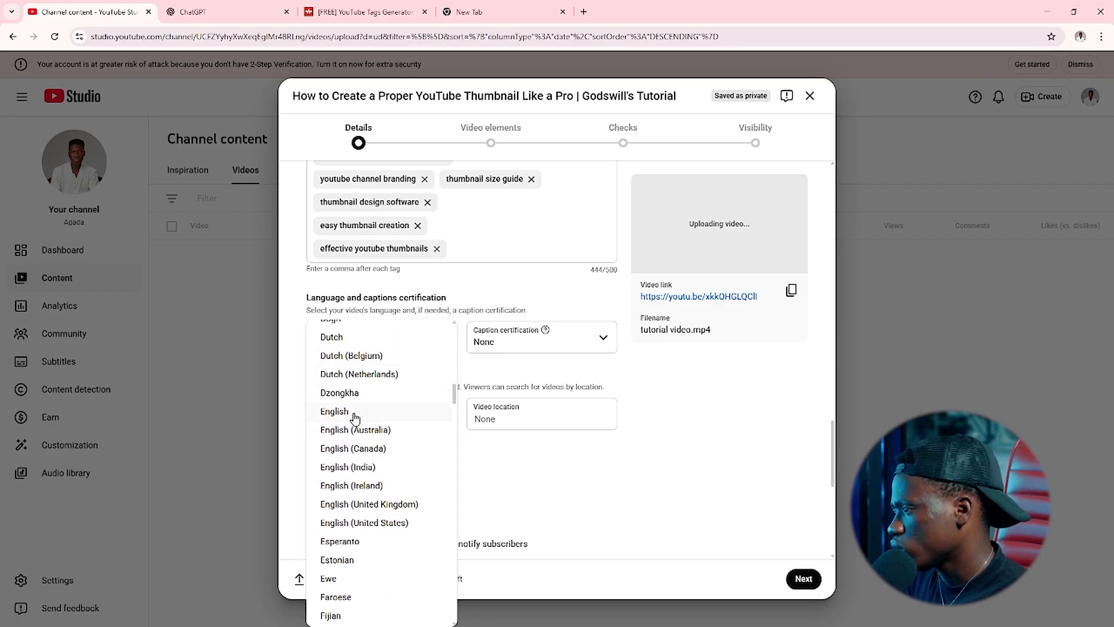
click(359, 412)
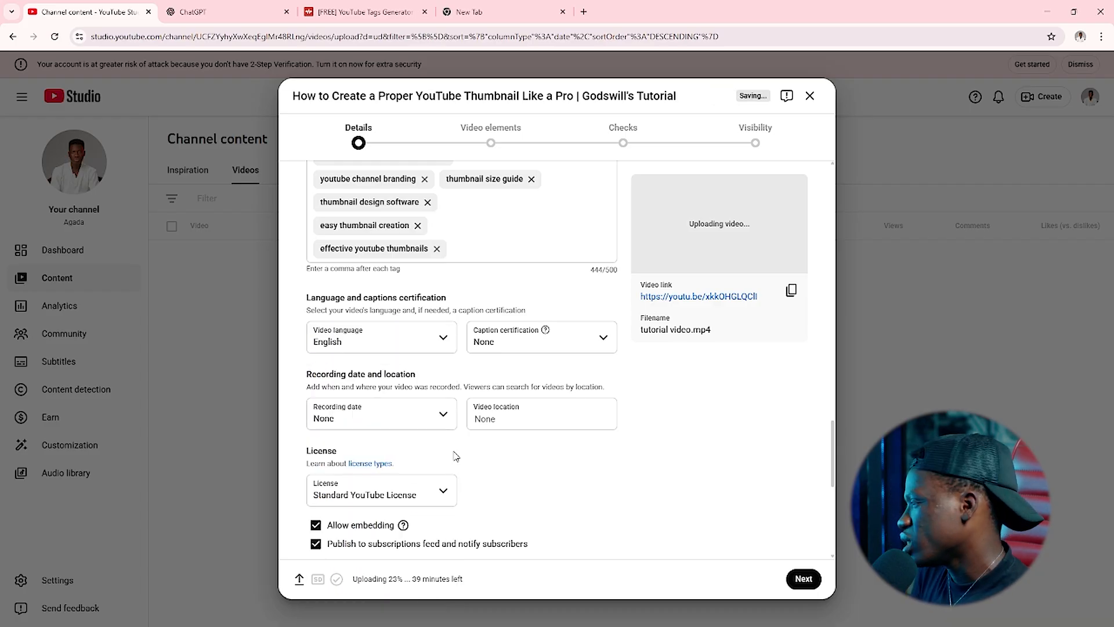
Step: Set the video's category to Education
scroll(436, 426, down, 3)
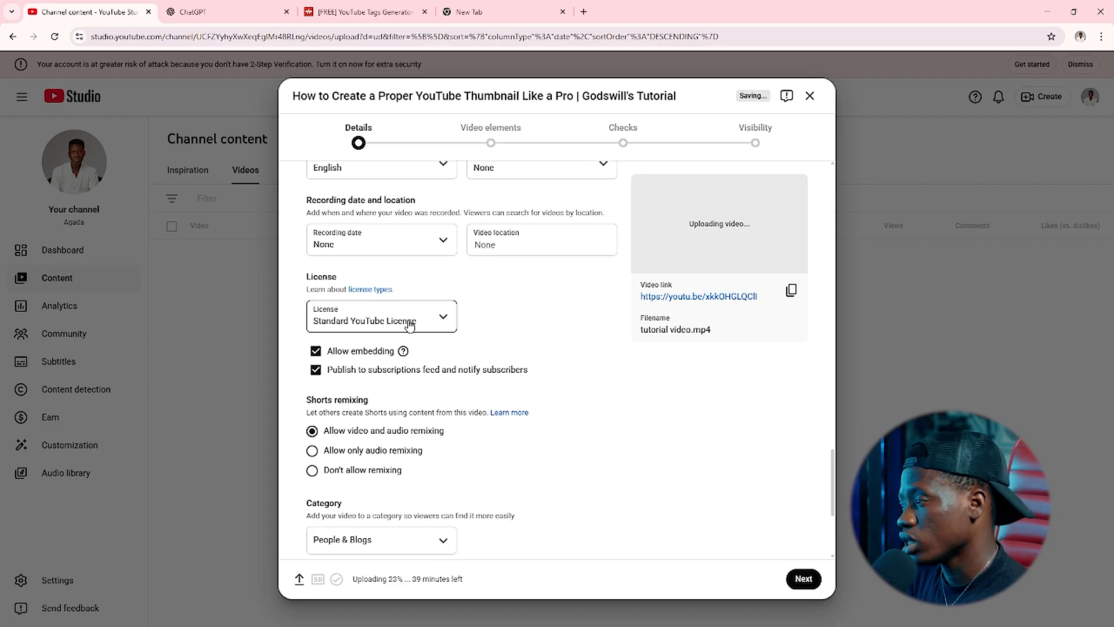
scroll(410, 321, down, 3)
click(377, 362)
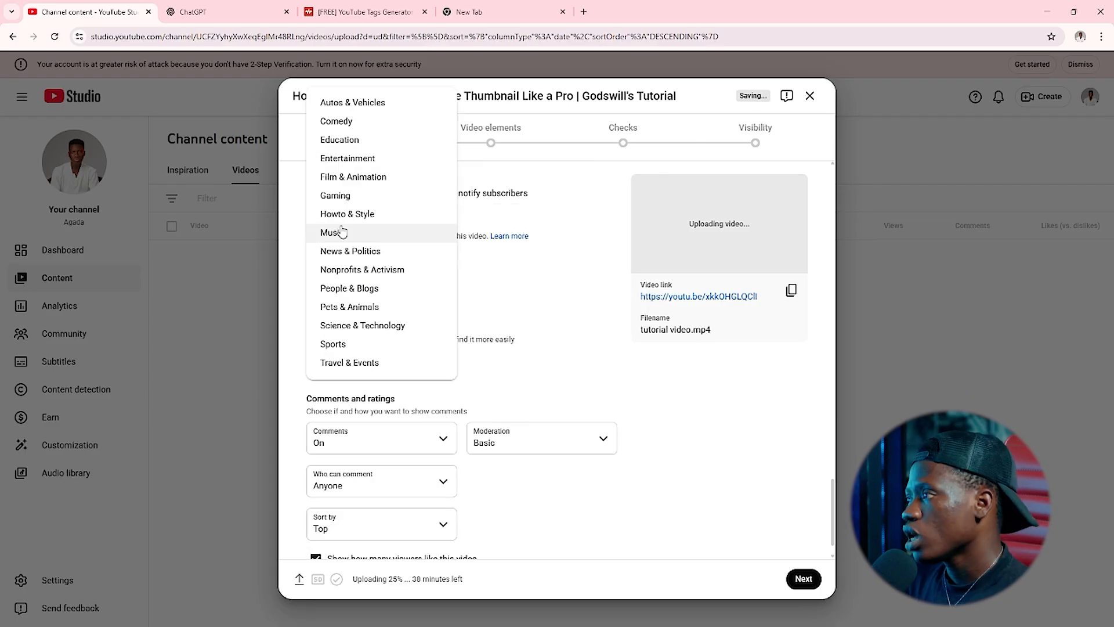
click(343, 231)
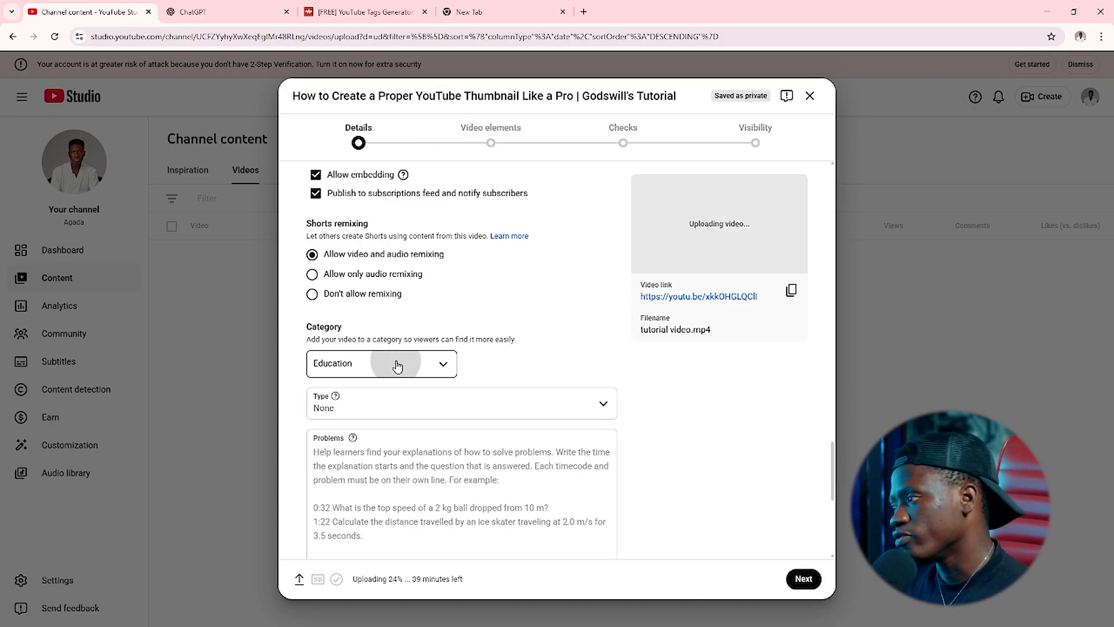
Step: Try the People & Blogs, News & Politics and Music categories for the video
click(392, 364)
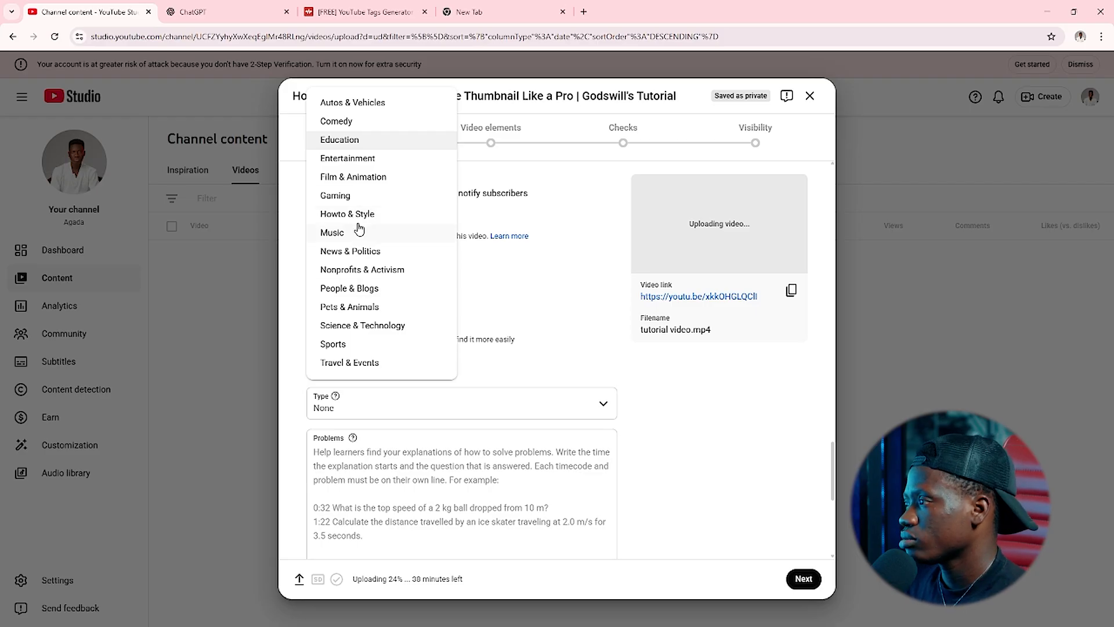
click(351, 288)
click(364, 364)
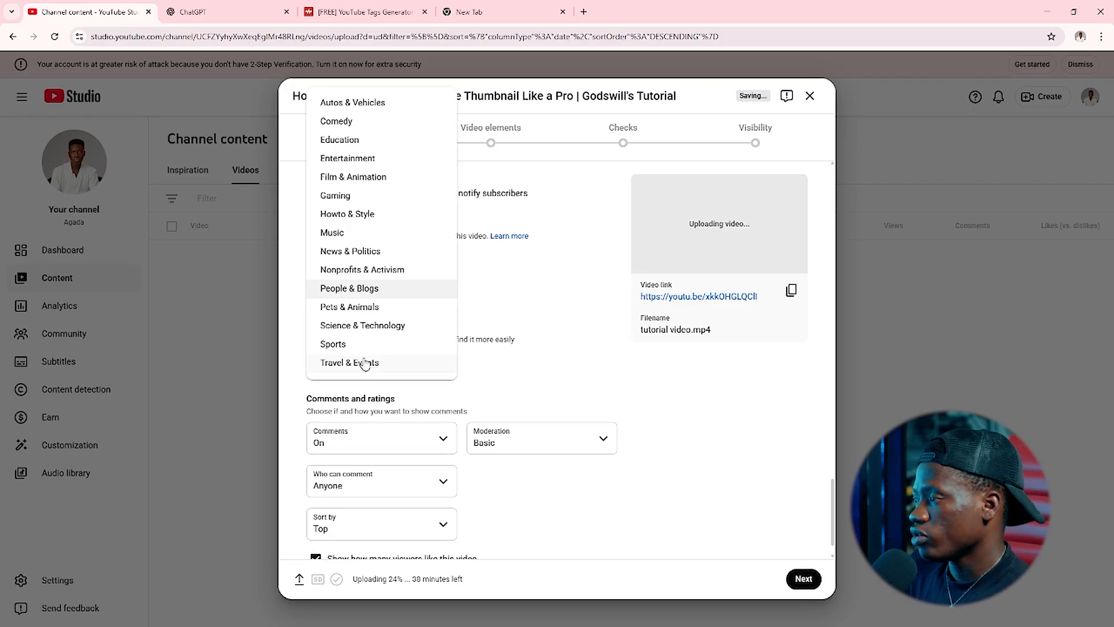
click(376, 256)
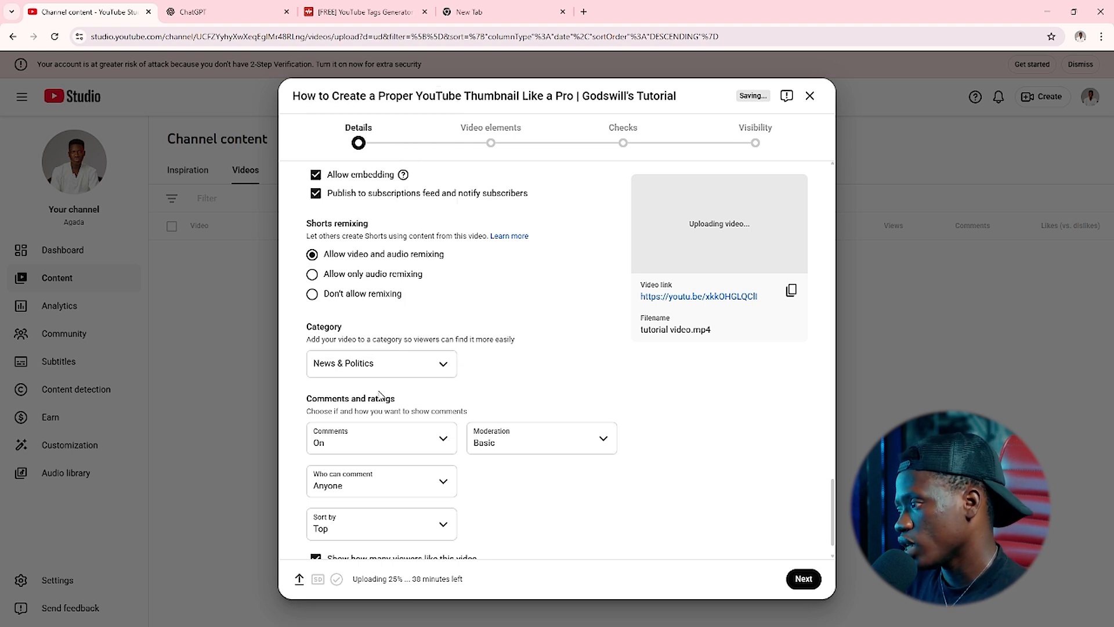
click(374, 369)
click(342, 232)
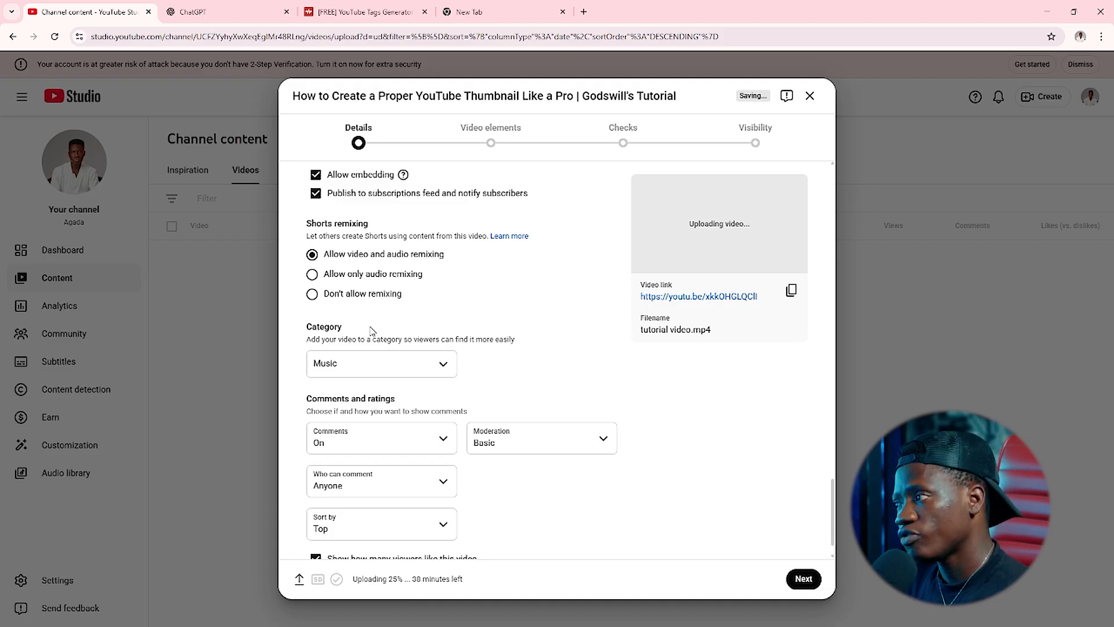
scroll(372, 331, up, 1)
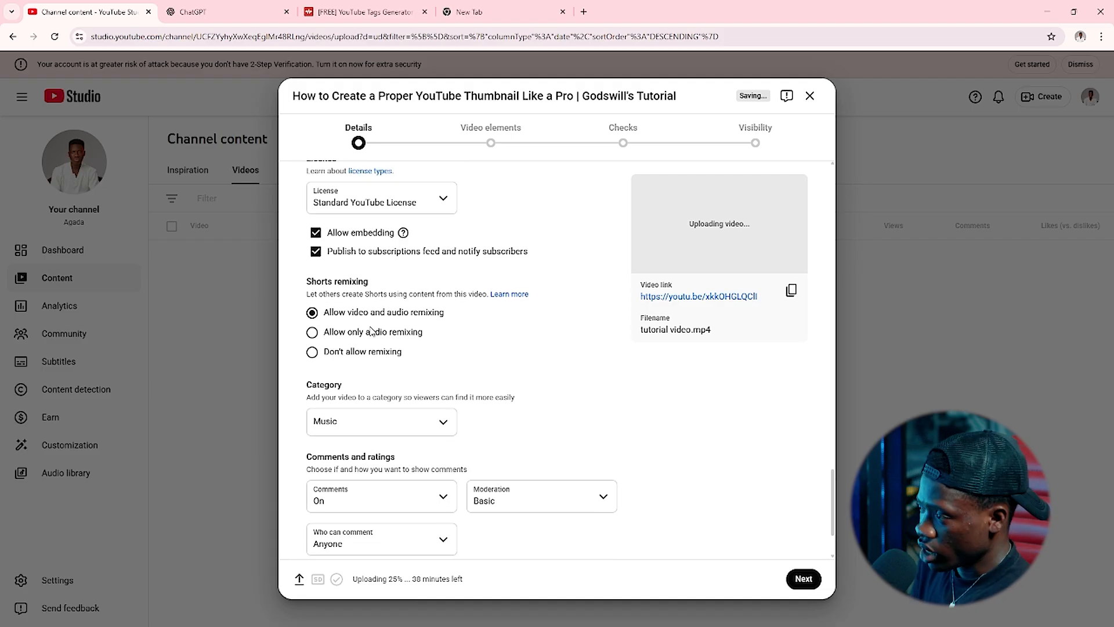
drag(391, 282, 303, 283)
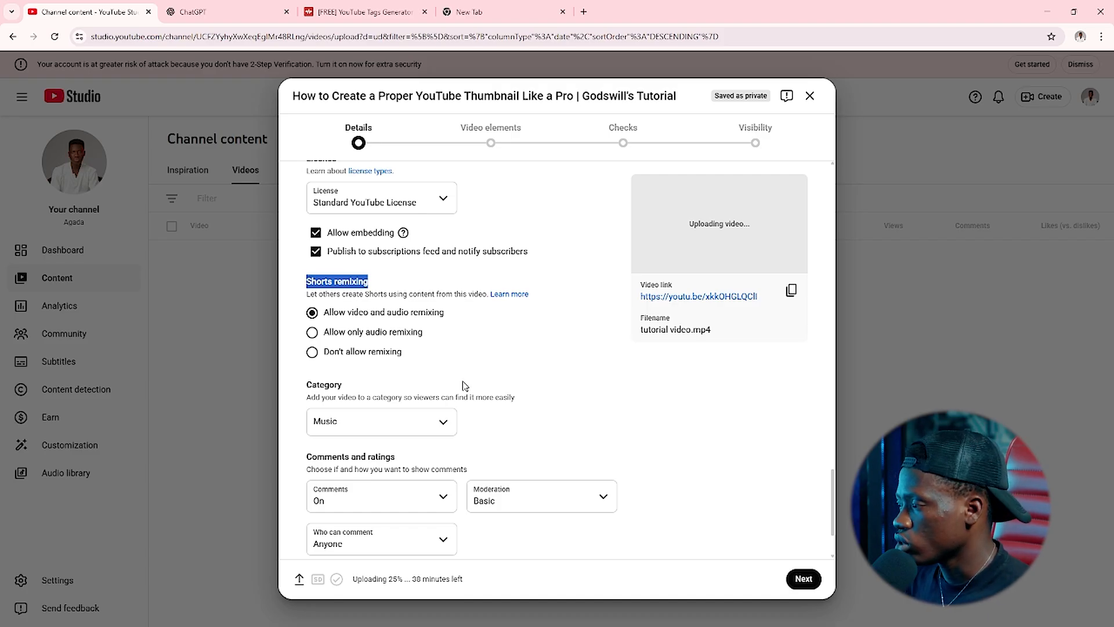
Step: Set the video's category back to Education and continue to the Video elements stage
scroll(459, 380, down, 1)
click(439, 372)
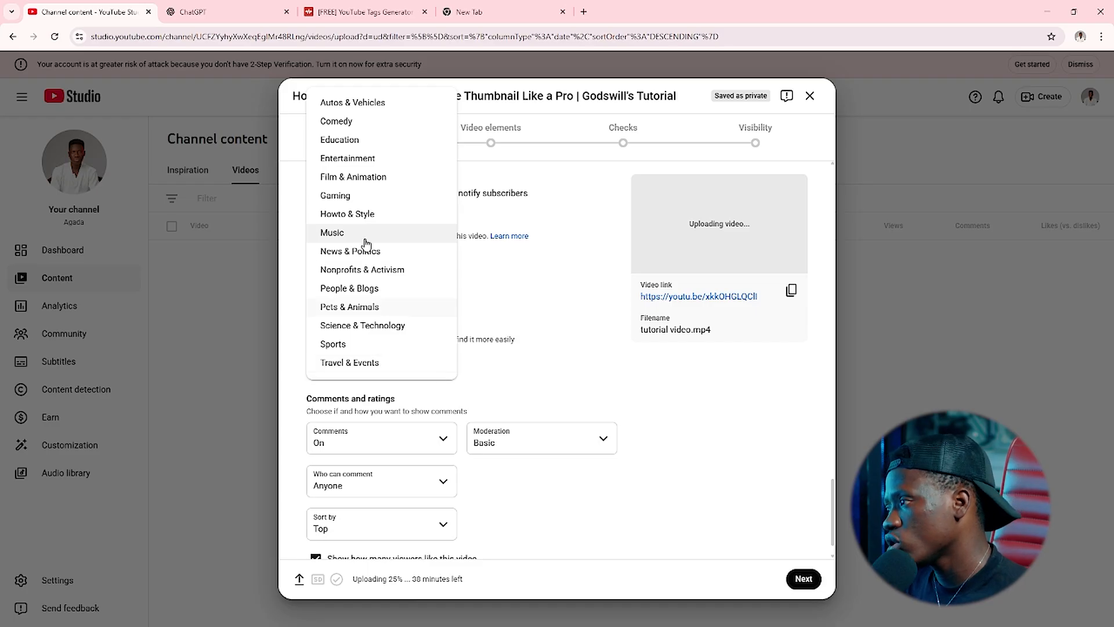
click(359, 139)
scroll(441, 440, down, 5)
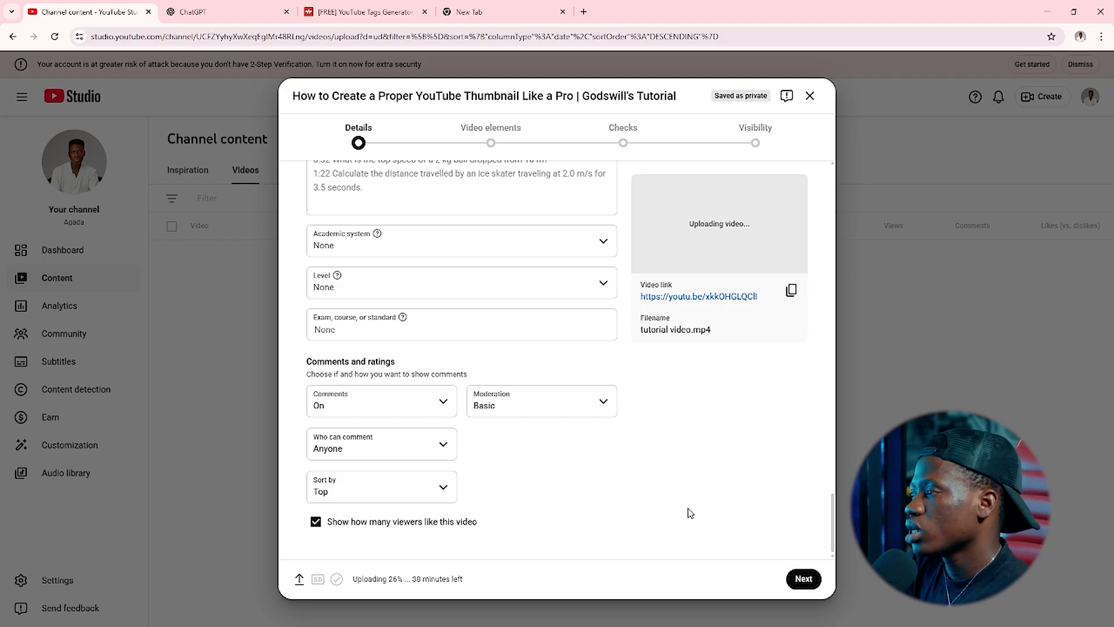
click(796, 578)
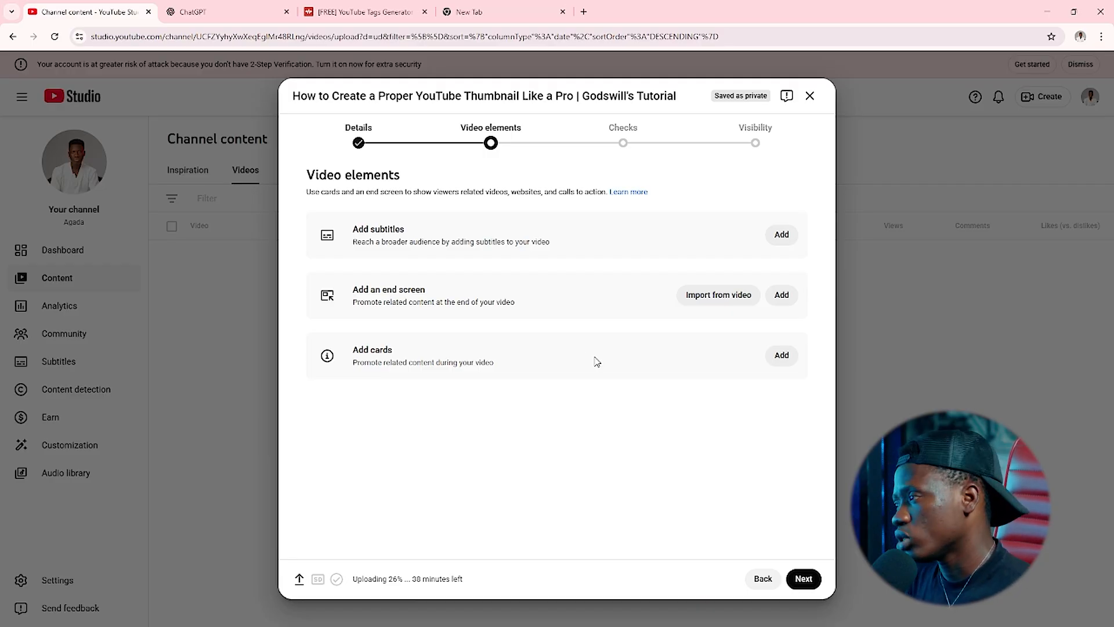
Step: Look at the options for adding English subtitles and close the subtitle editor without adding captions
click(777, 246)
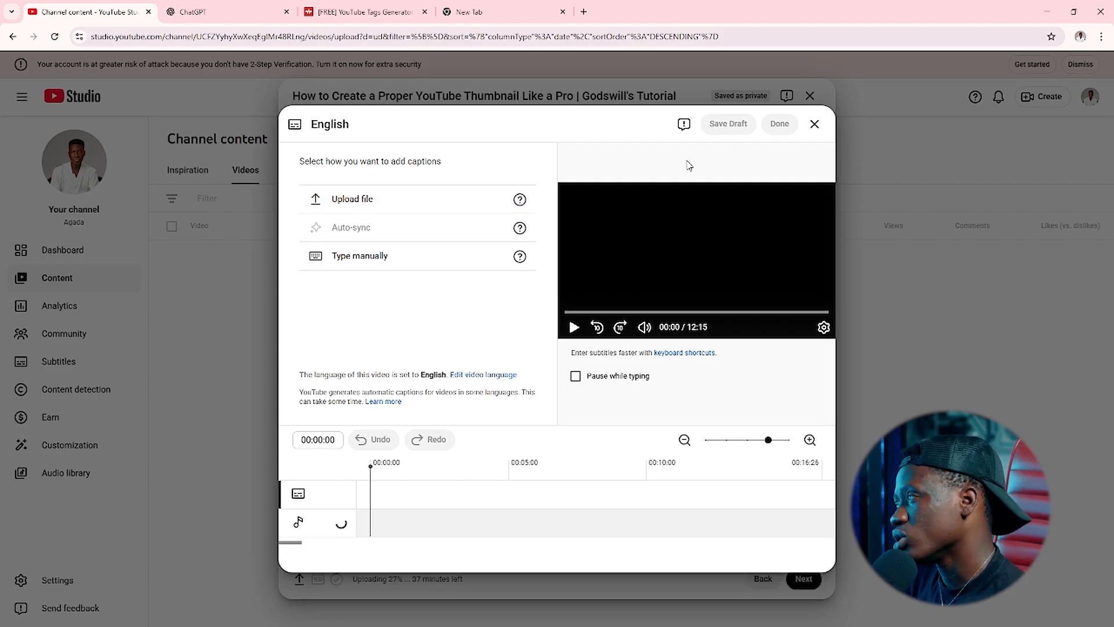
click(815, 125)
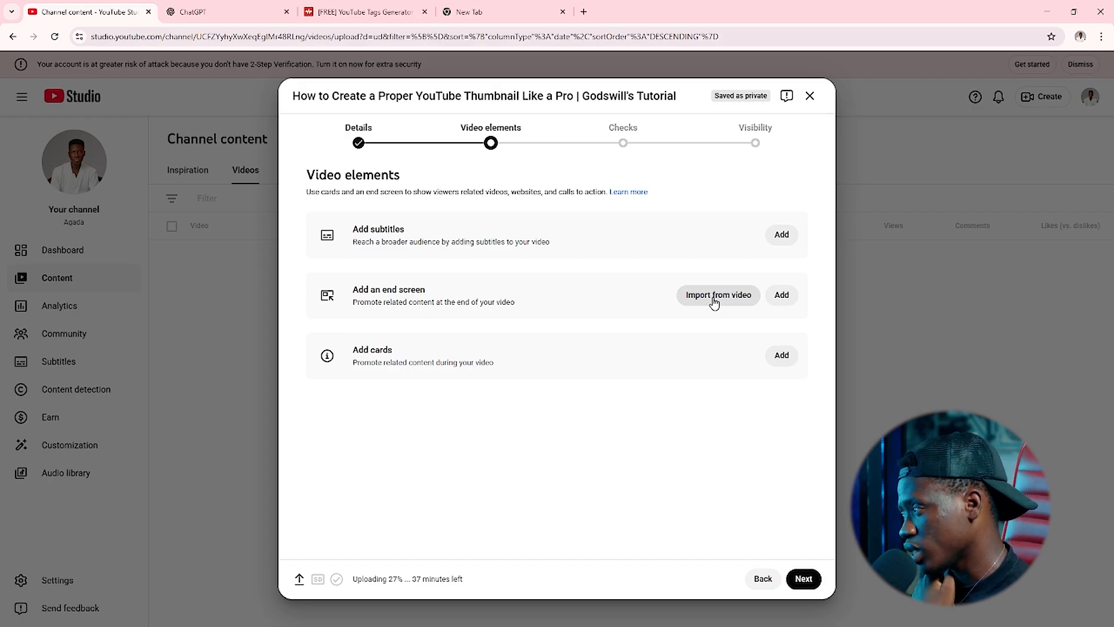
Step: Browse the end screen layouts and apply the 2 videos template with the two large adjacent video elements
click(784, 295)
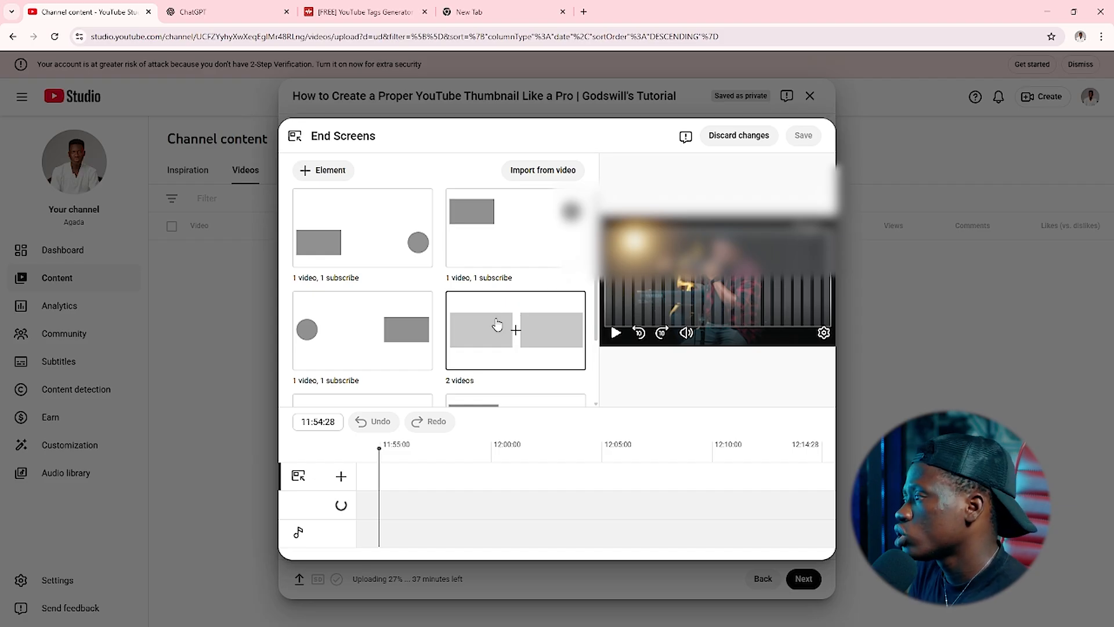
scroll(390, 243, down, 2)
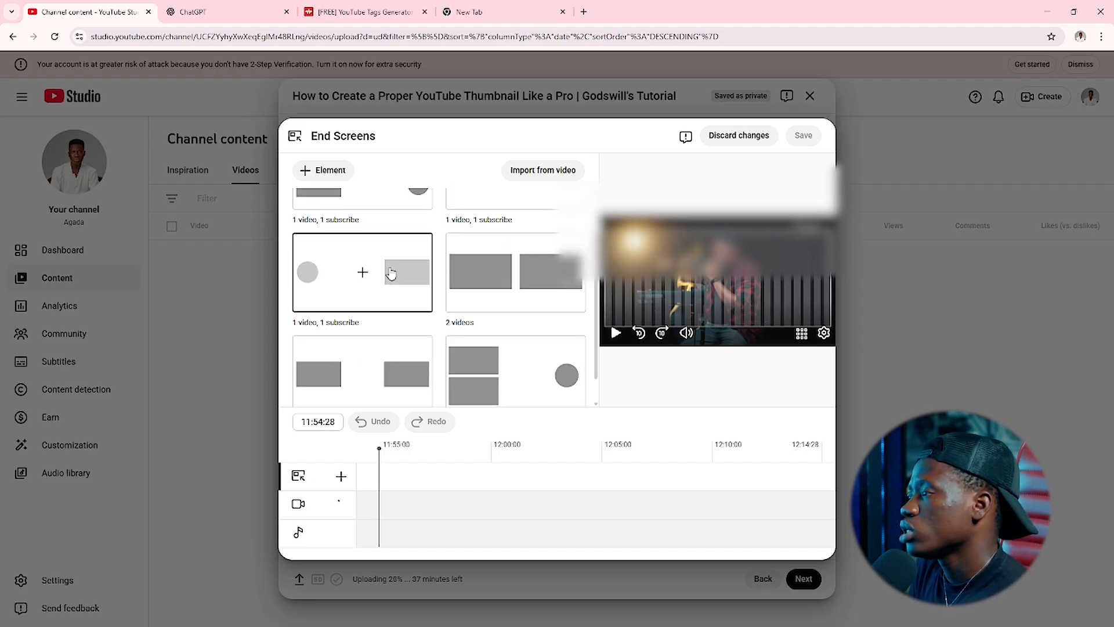
scroll(365, 249, up, 2)
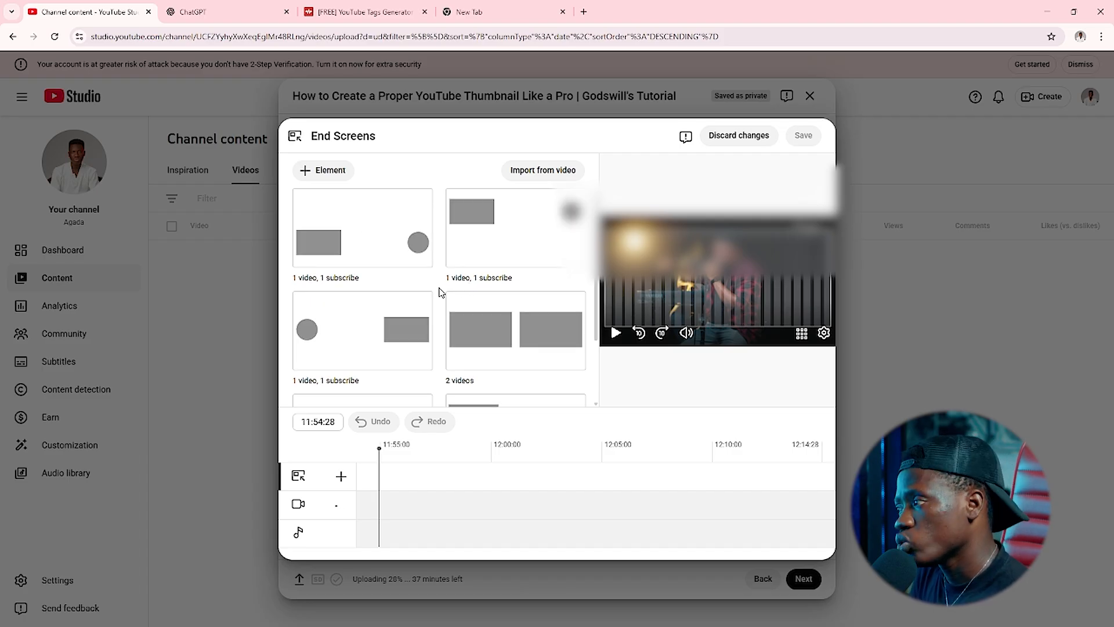
scroll(498, 280, down, 1)
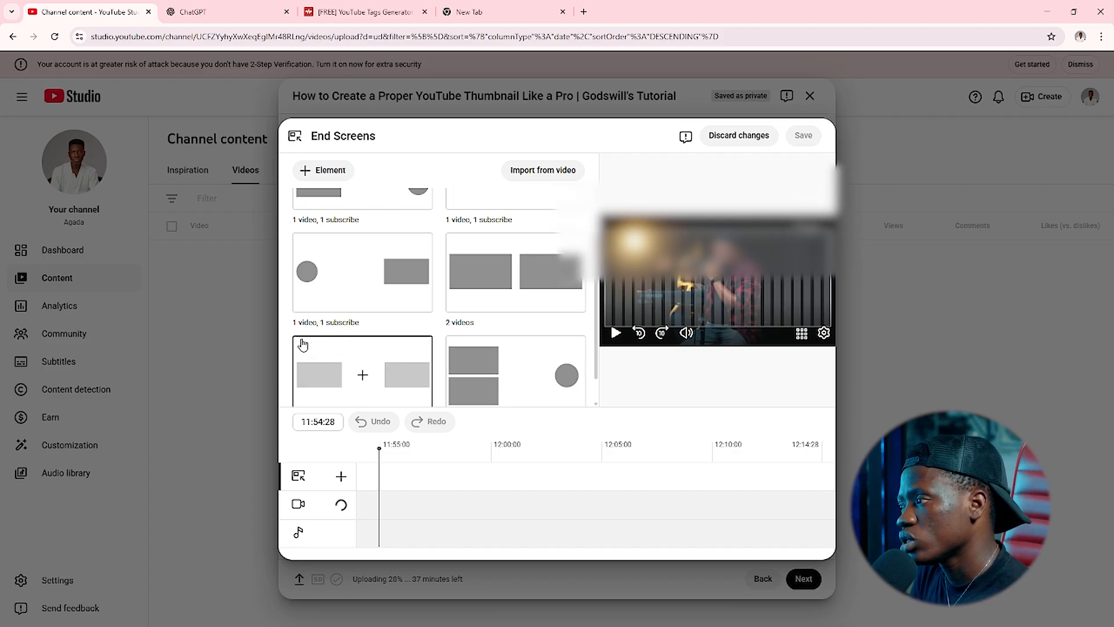
scroll(388, 318, up, 1)
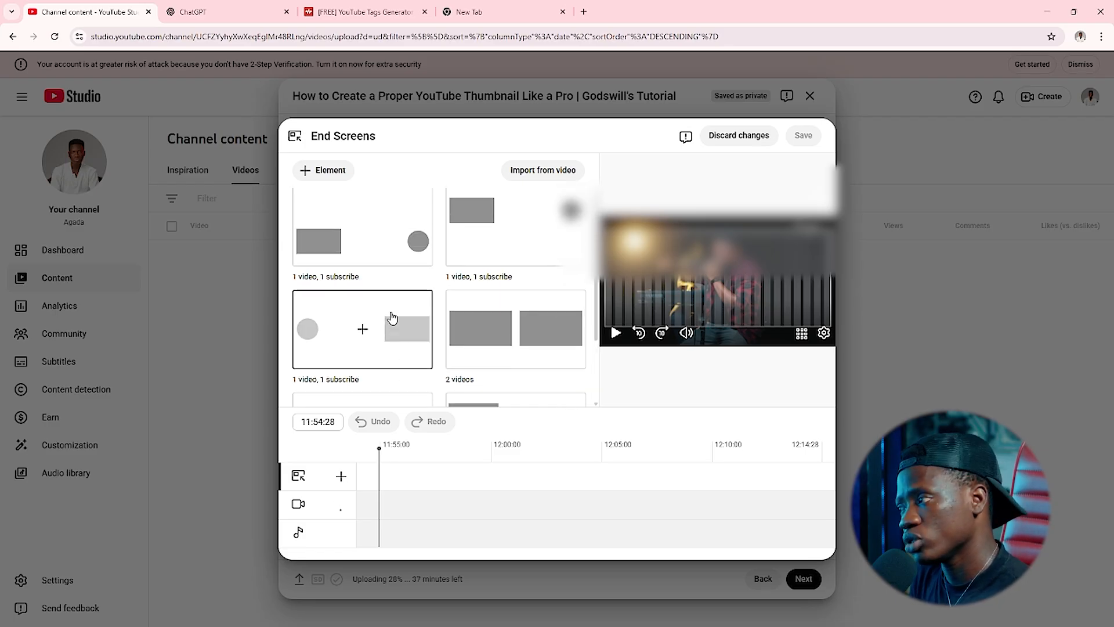
scroll(392, 318, down, 1)
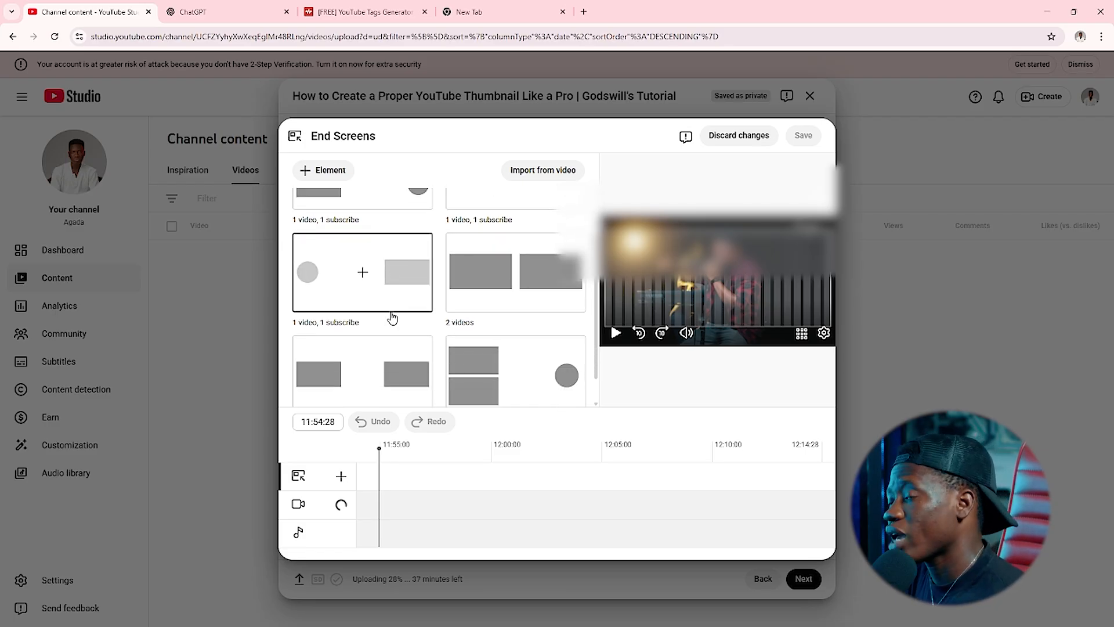
scroll(393, 318, up, 1)
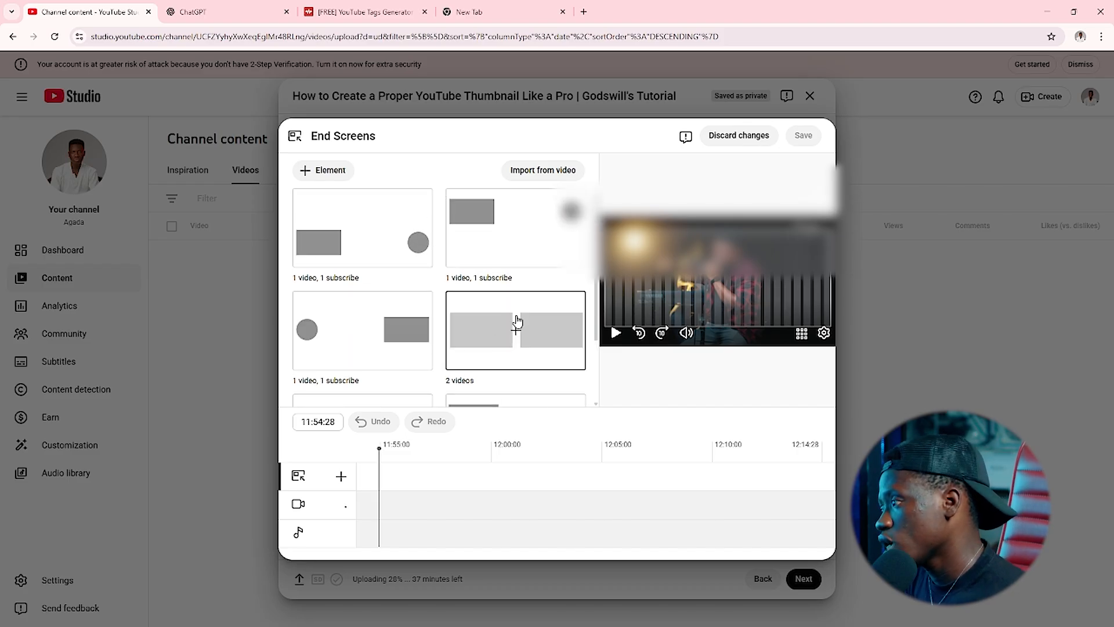
click(512, 315)
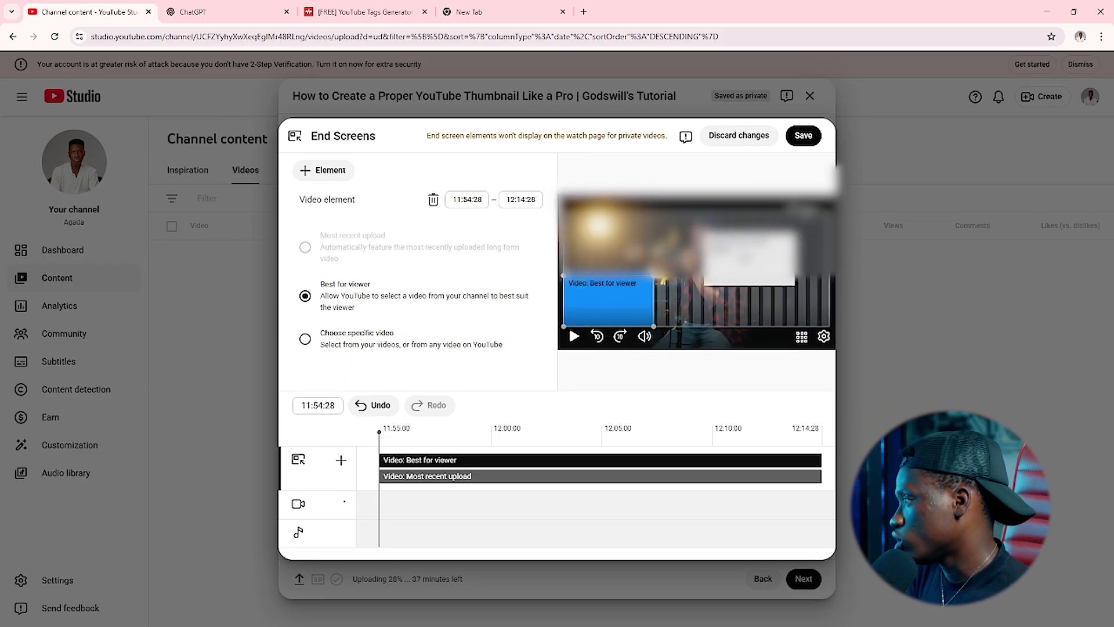
Step: Review the Best for viewer and Most recent upload elements, keep their video choices, and save the end screen
click(784, 320)
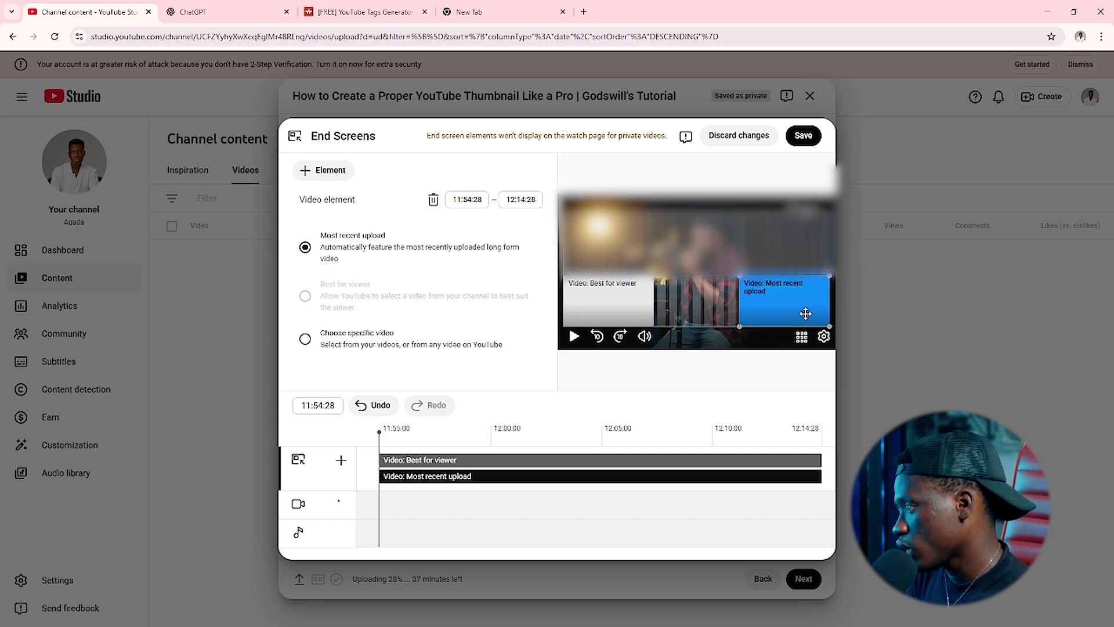
click(600, 307)
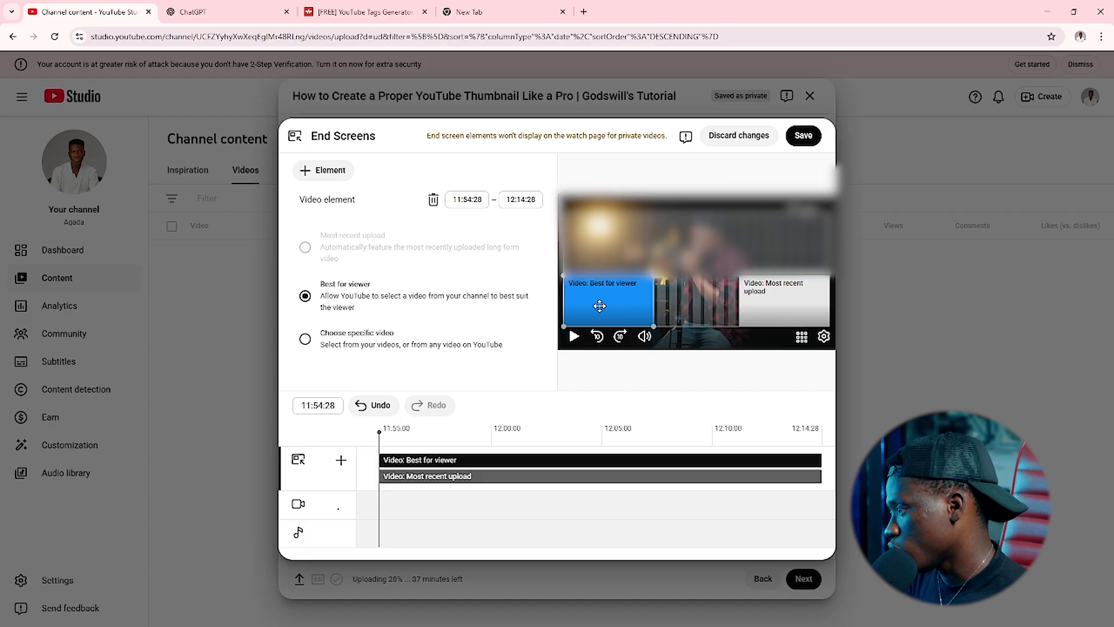
click(304, 339)
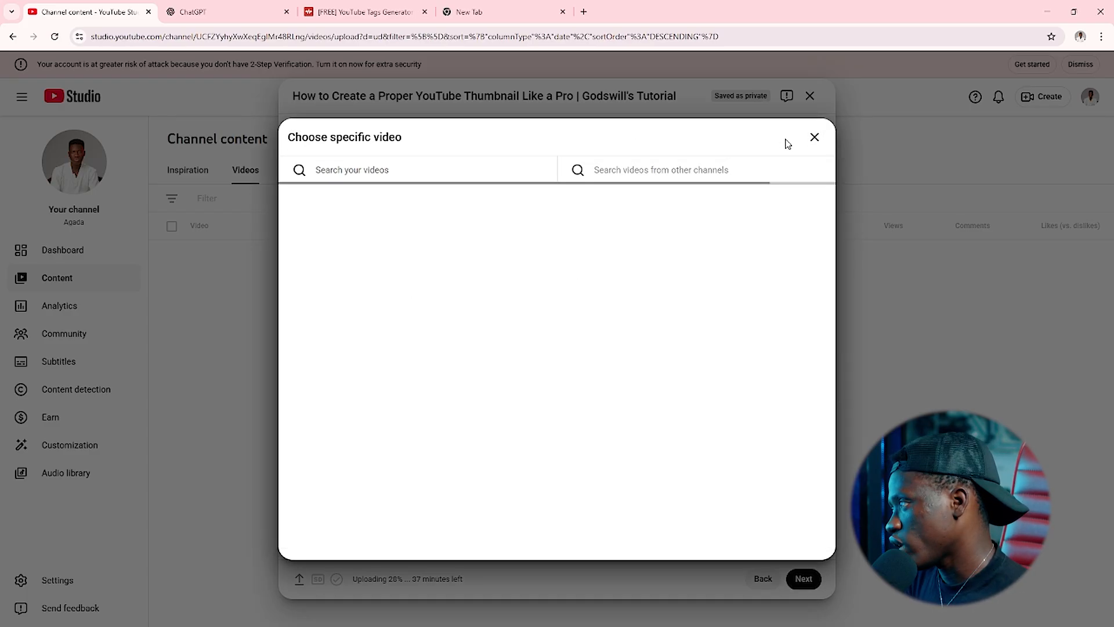
click(814, 137)
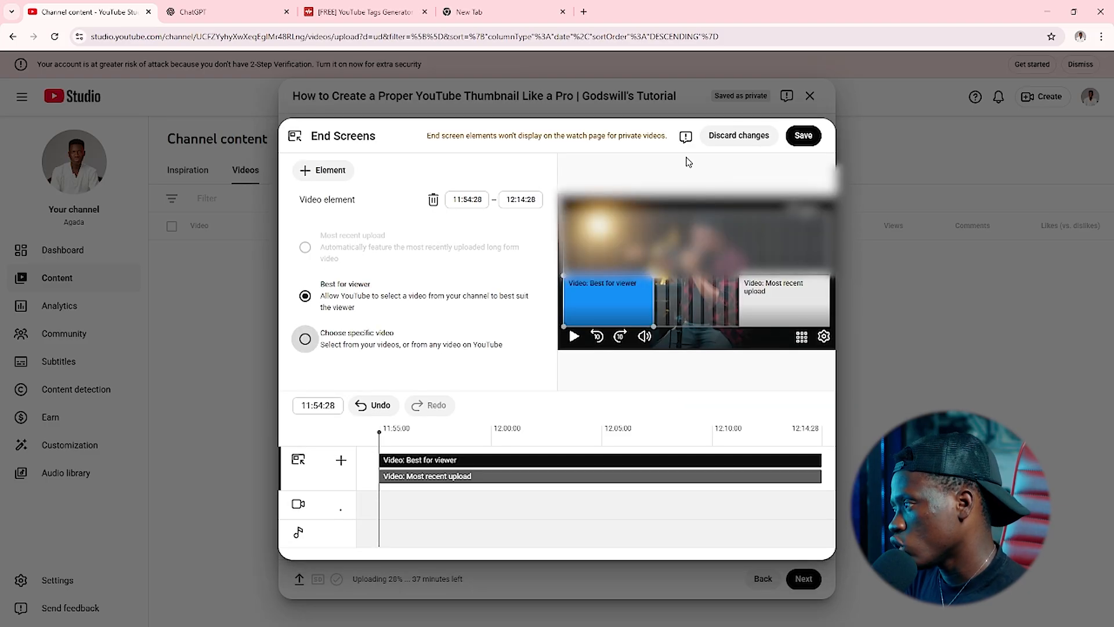
click(778, 305)
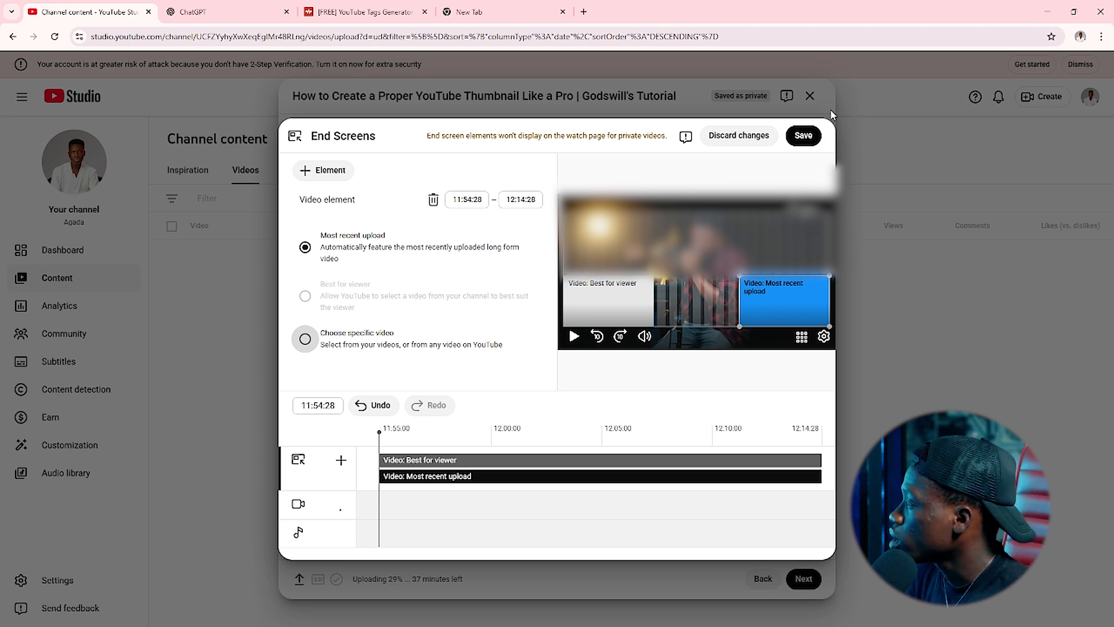
click(801, 139)
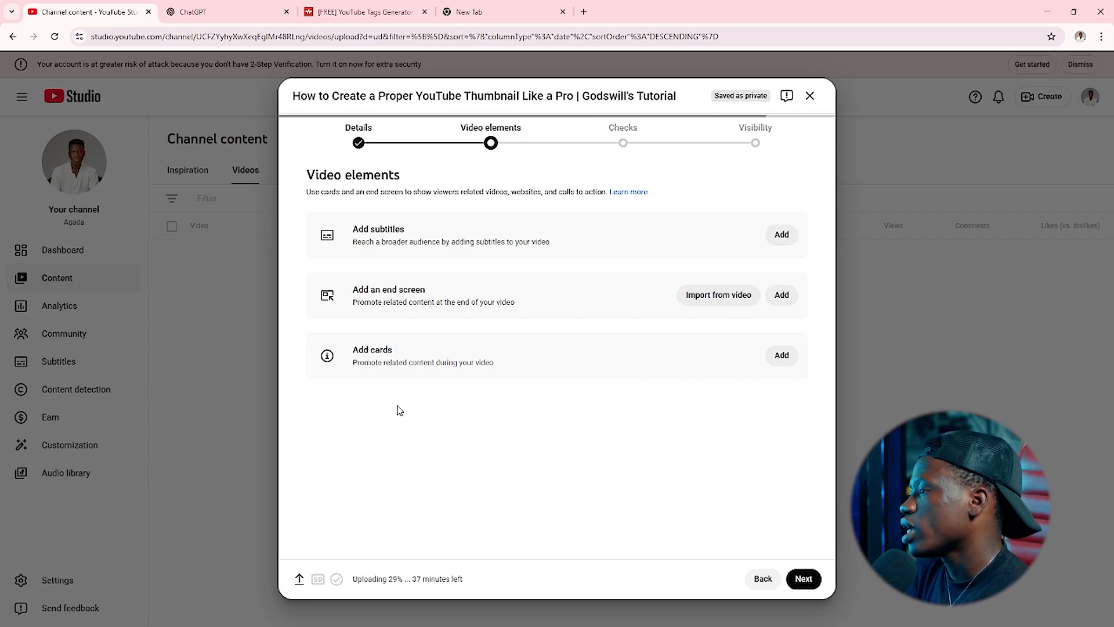
Step: Add a video card linking to "hallelujah deewyne official video" and move the card and playhead to 02:49:09
click(784, 355)
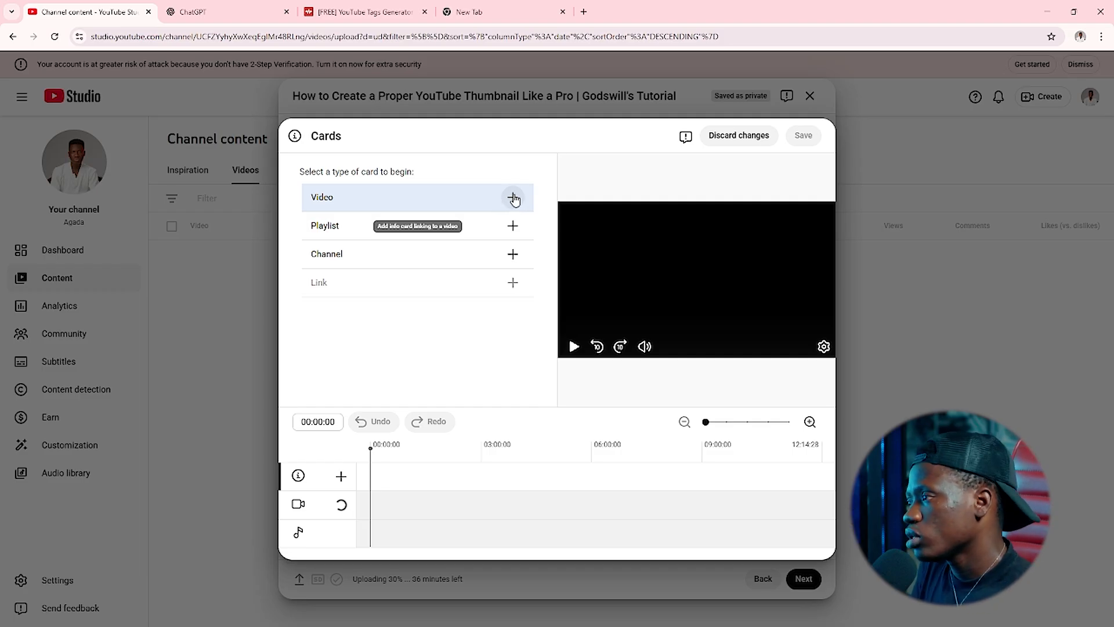
click(513, 198)
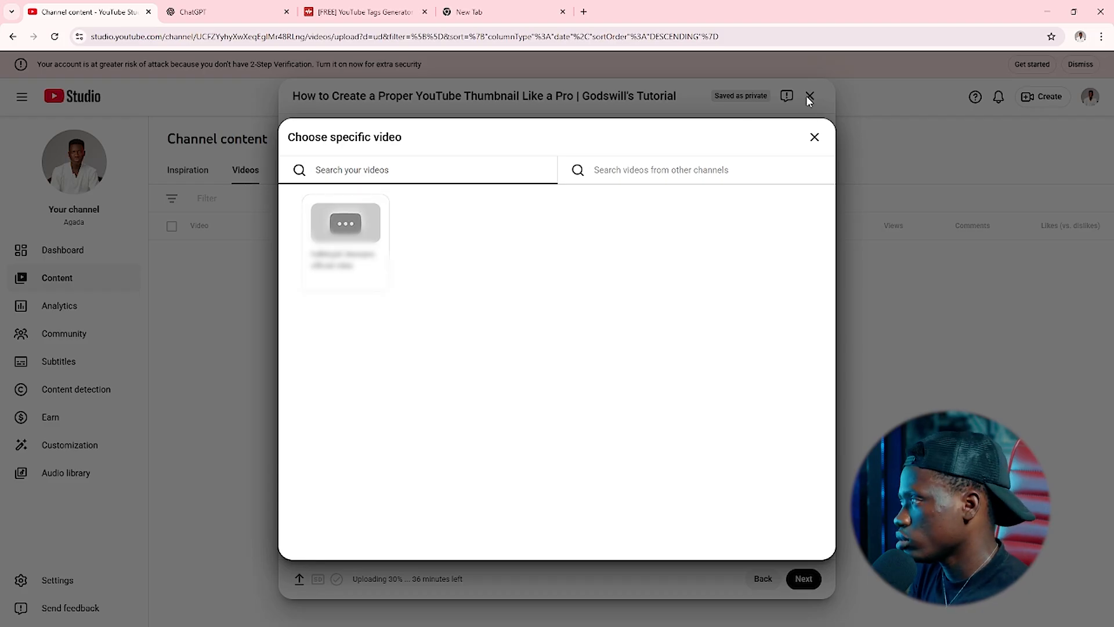
click(351, 243)
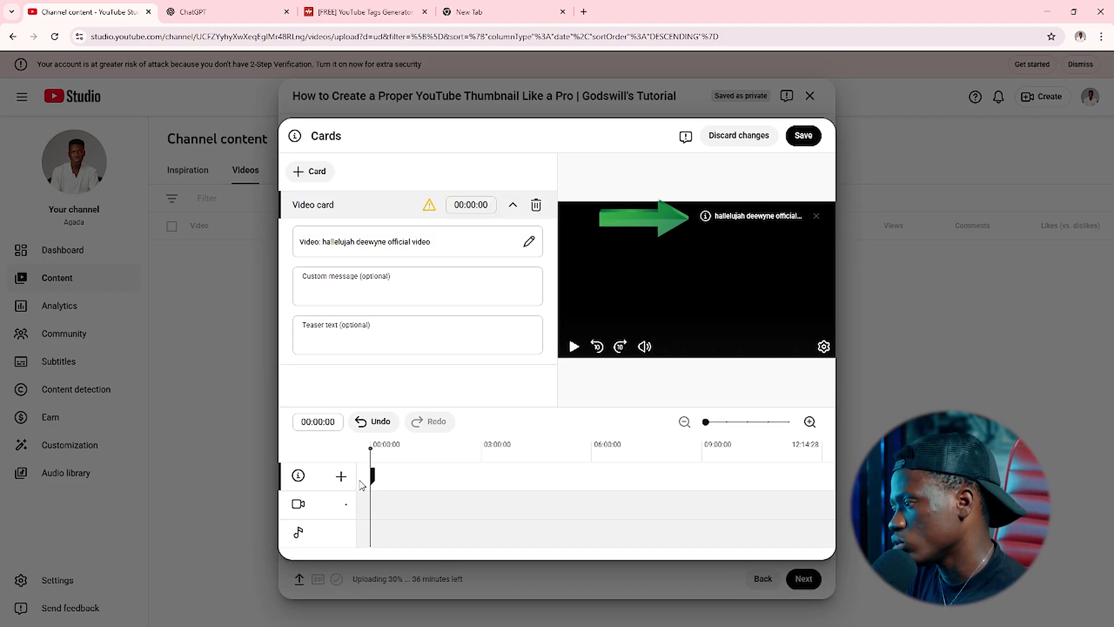
drag(372, 477, 477, 475)
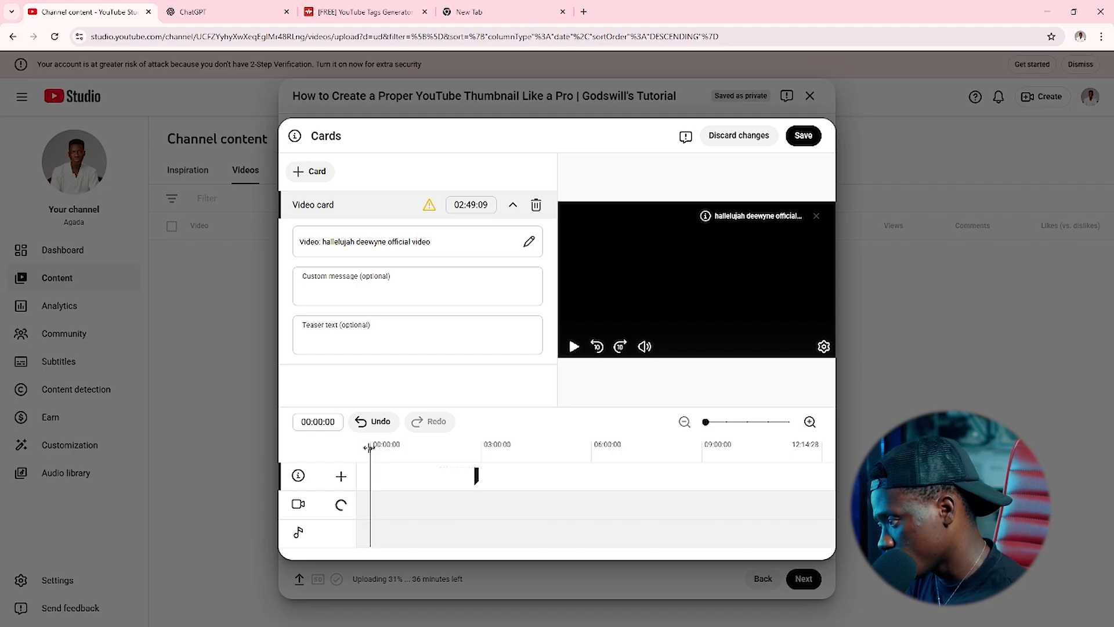
drag(374, 451, 475, 447)
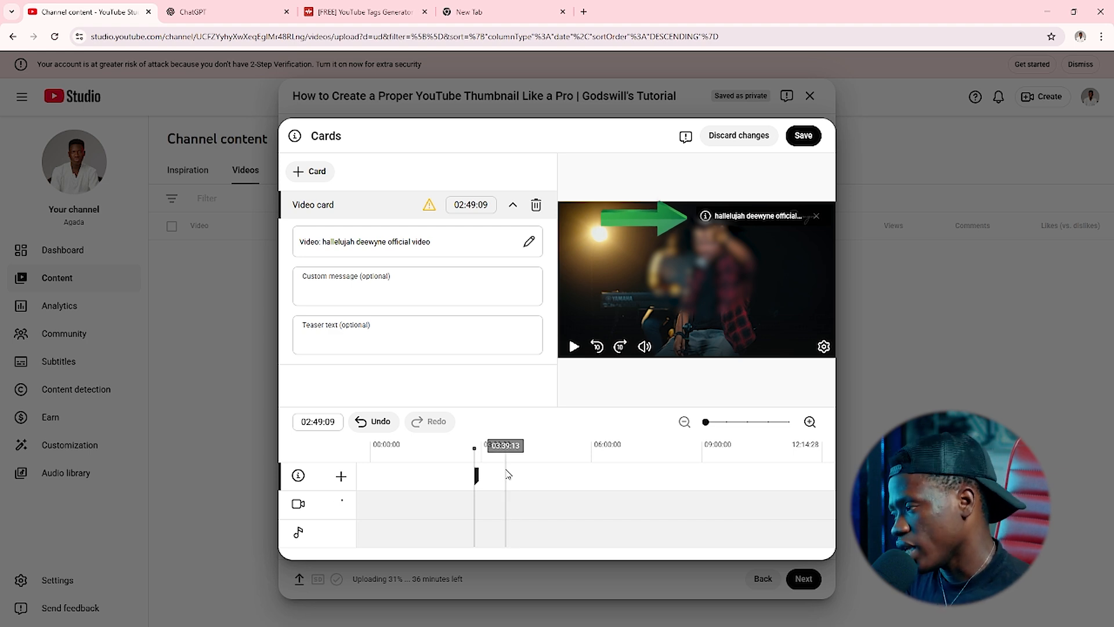
Step: Enter "watch this" as the card's teaser text, save the card, and continue to the Checks stage
click(364, 342)
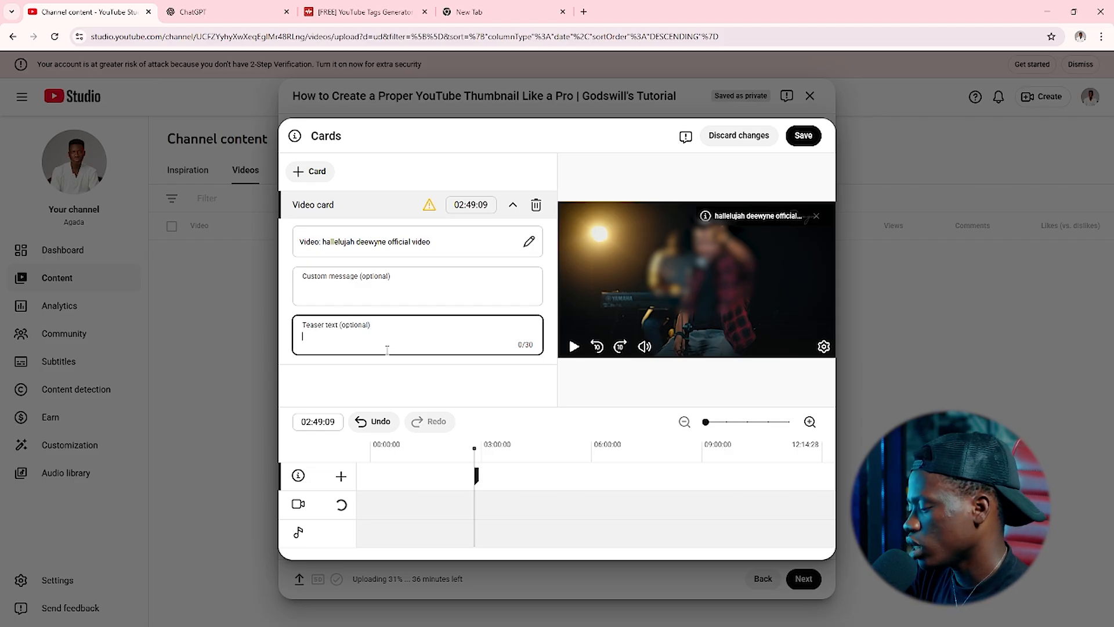
text(watch)
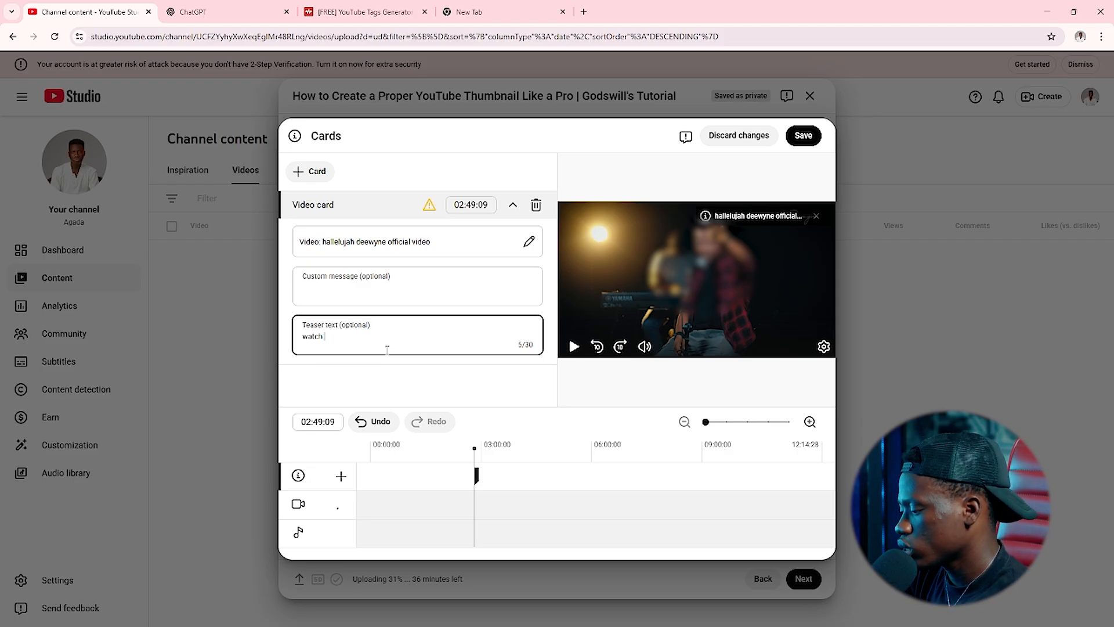
text( this)
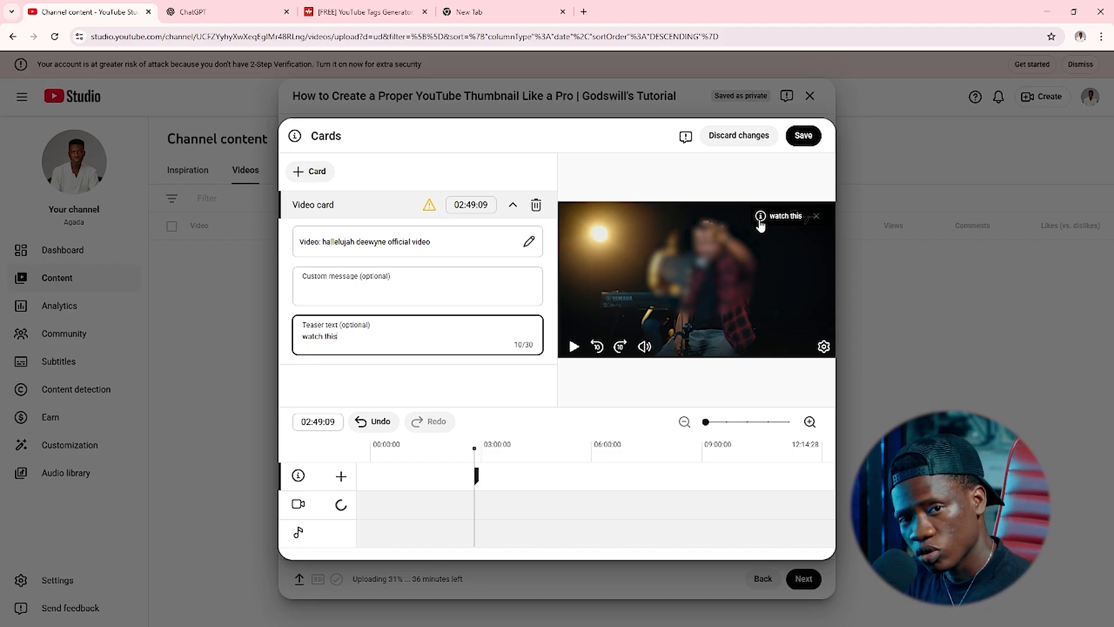
click(805, 137)
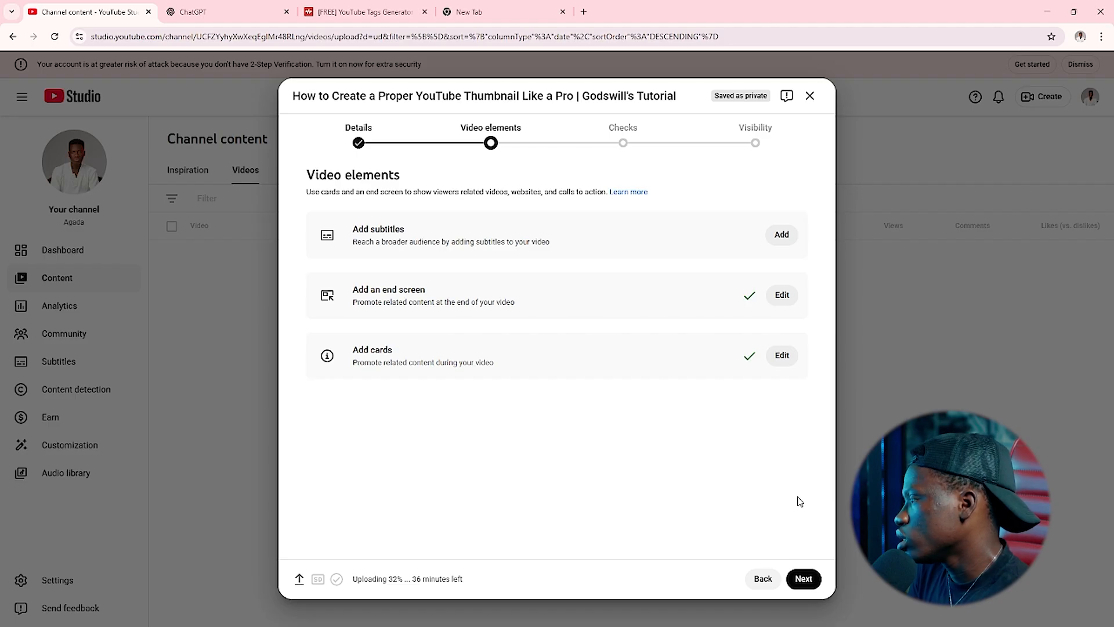
click(805, 580)
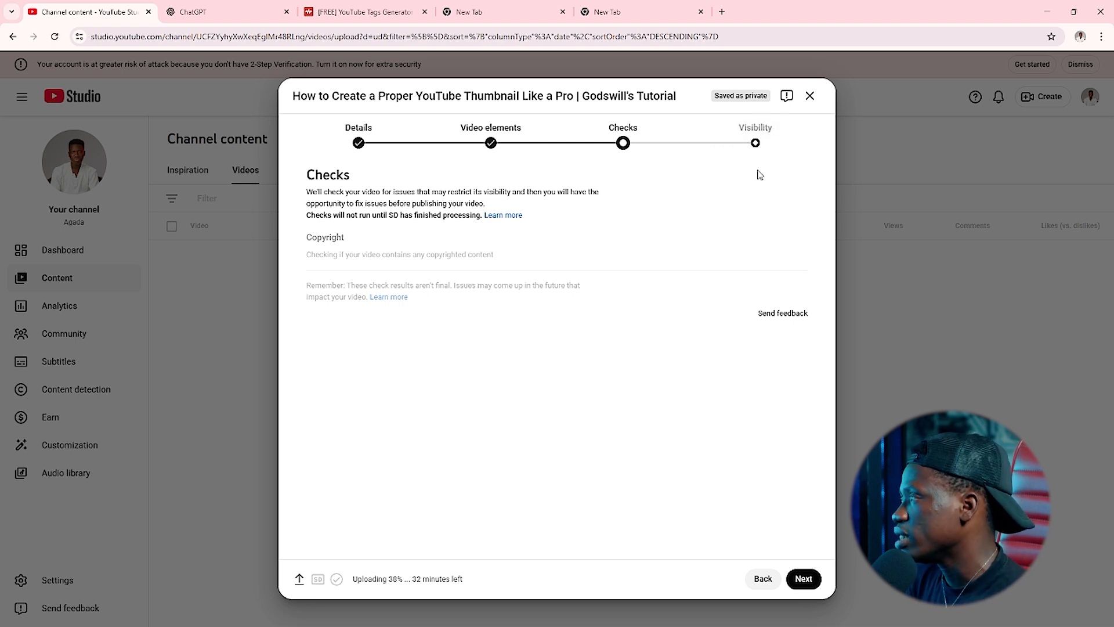
Step: Proceed to the Visibility stage and set the scheduled public release date to Dec 25, 2025
click(755, 145)
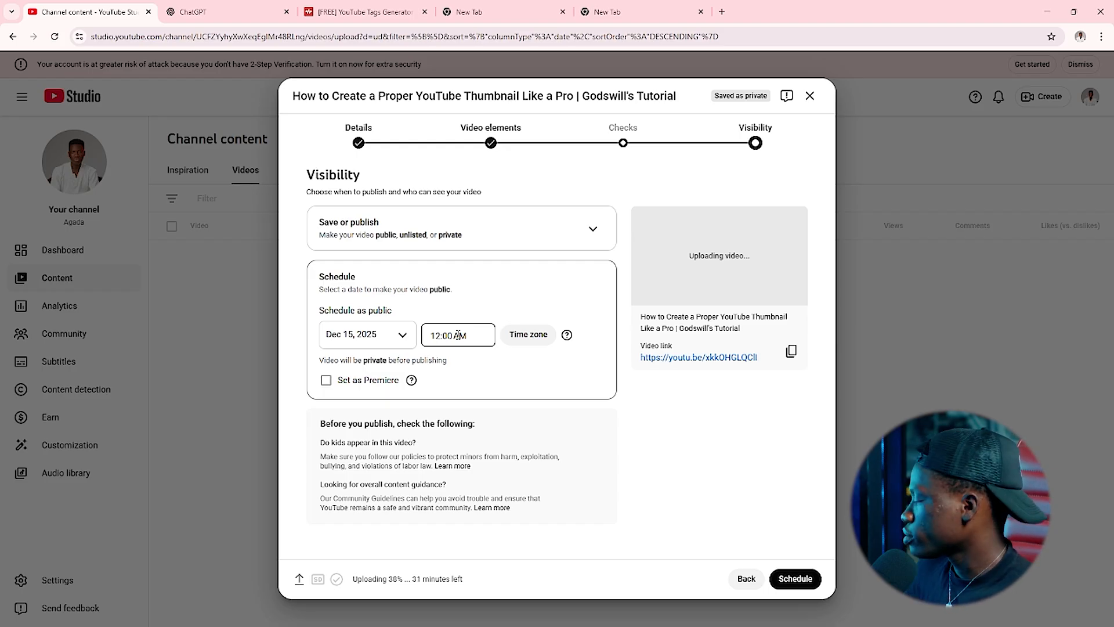
click(380, 298)
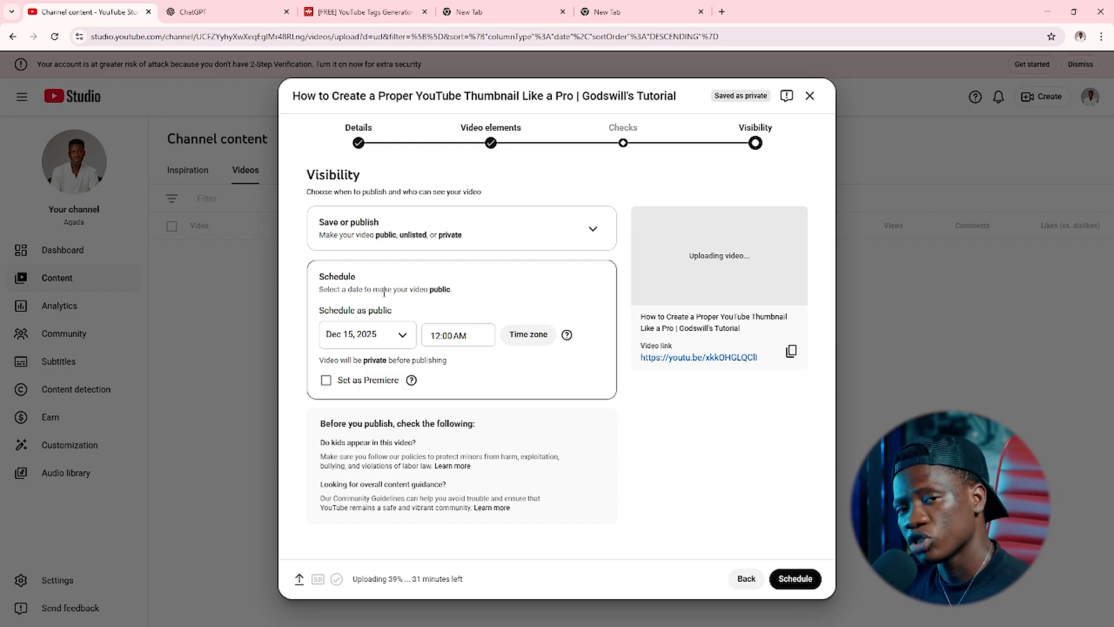
click(399, 337)
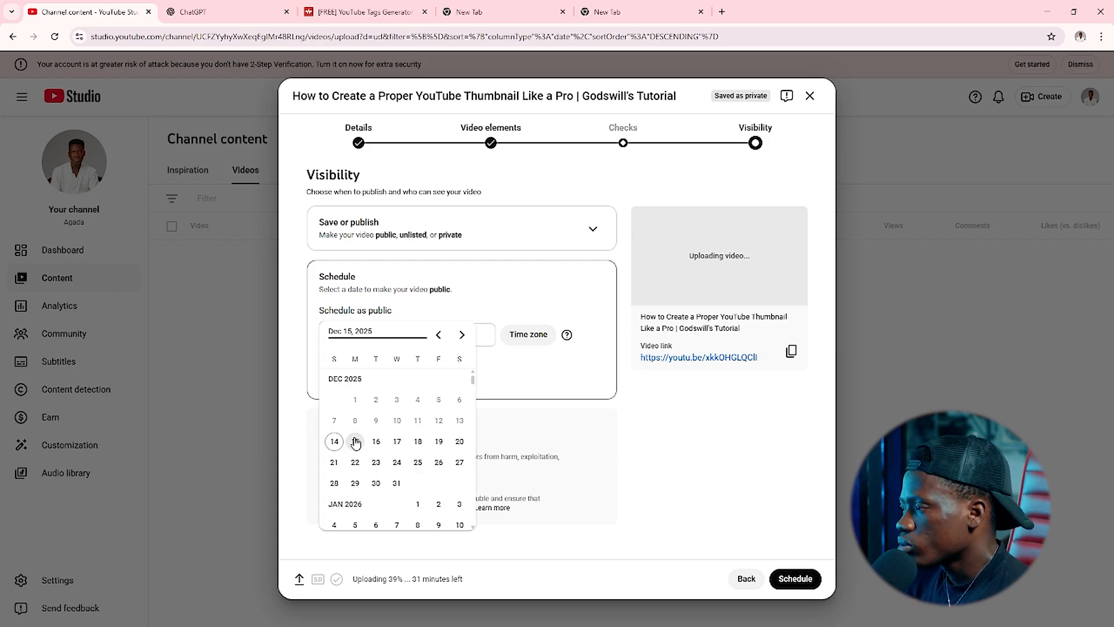
click(355, 442)
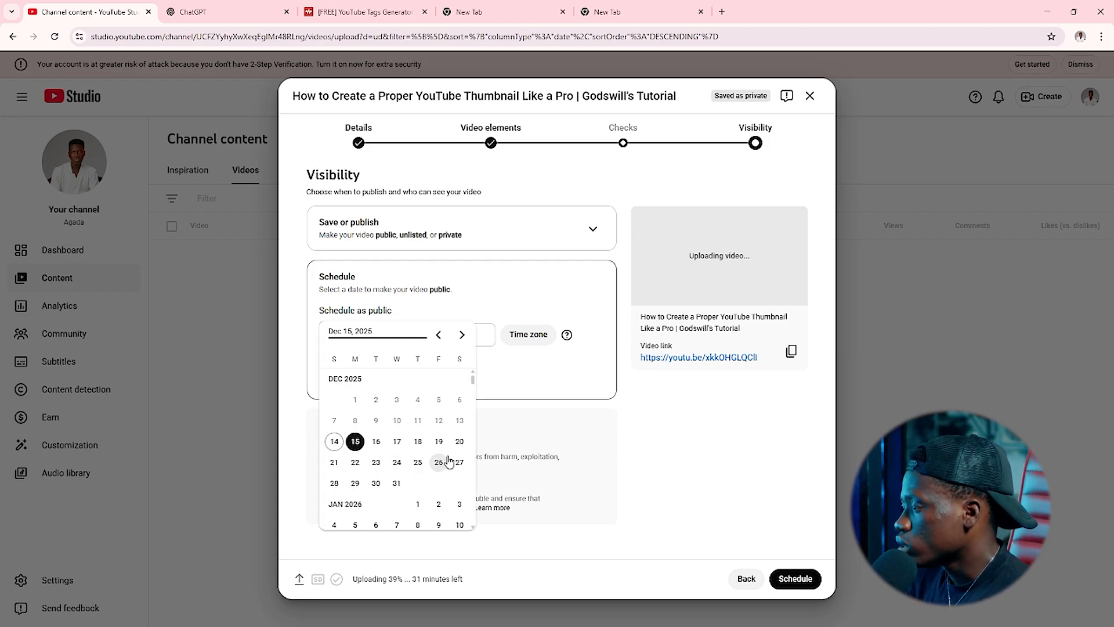
click(417, 462)
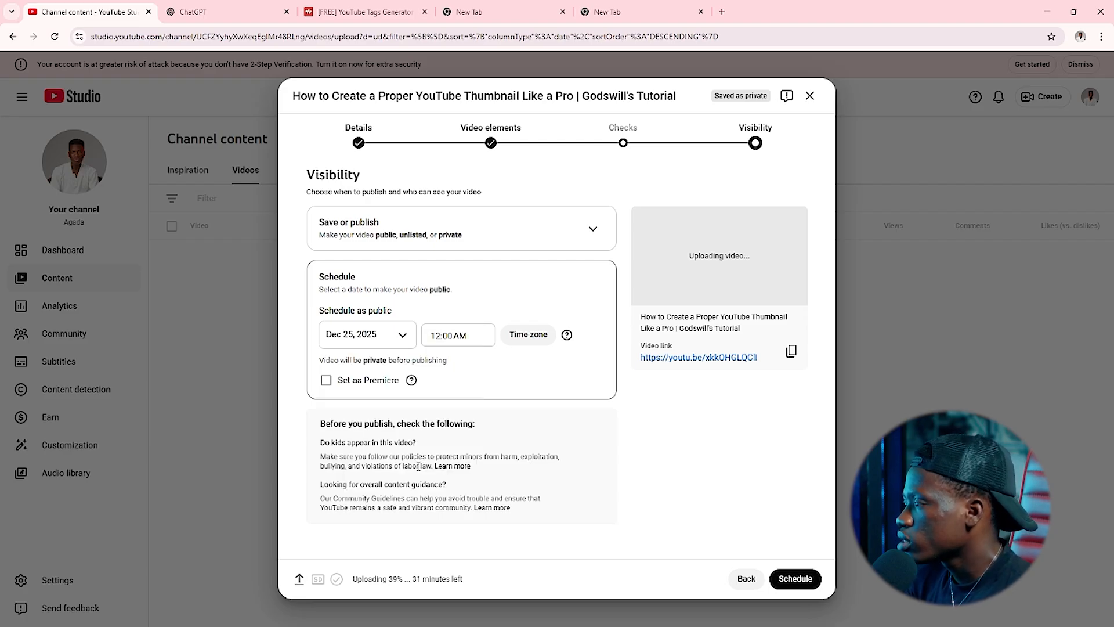
Step: Set the scheduled publishing time to 6:00 PM in the (GMT+0100) Local Time zone
click(458, 336)
scroll(462, 380, down, 12)
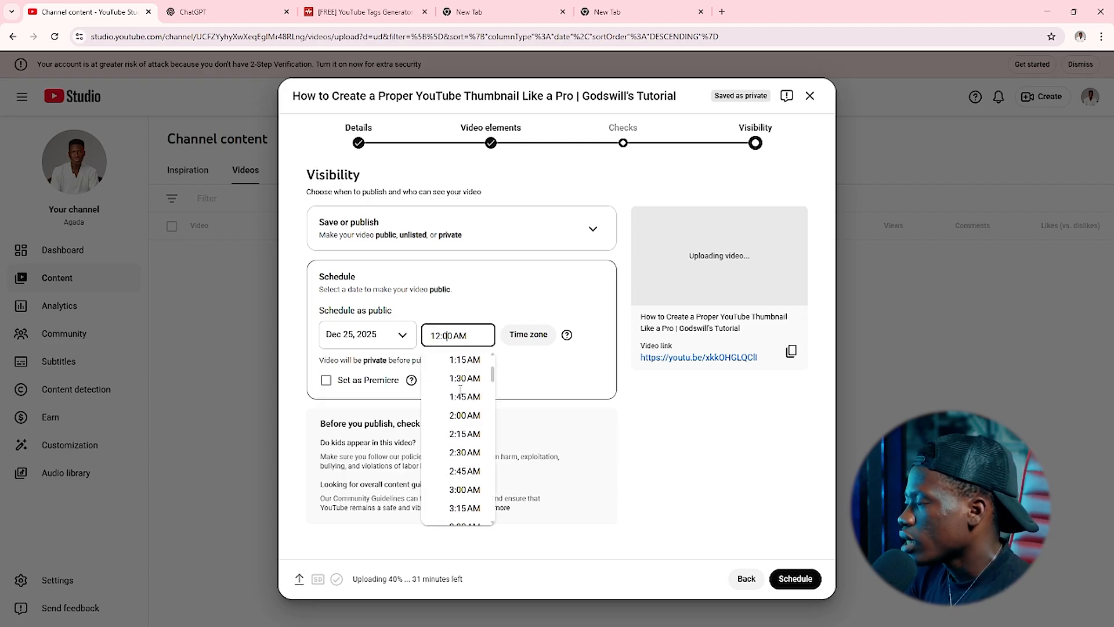
scroll(457, 474, down, 13)
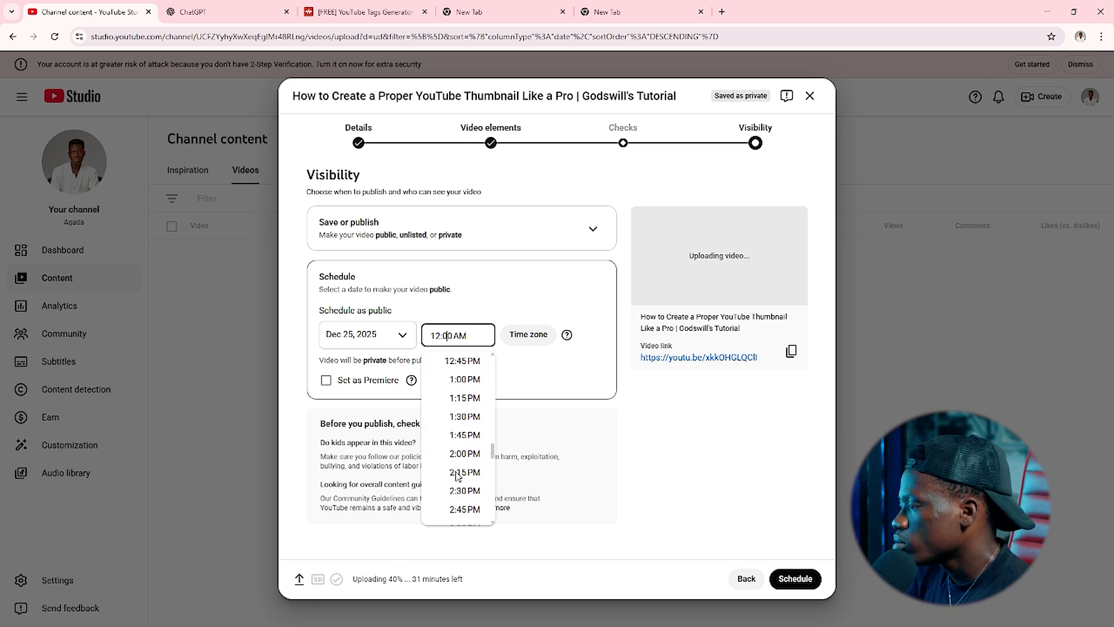
scroll(458, 475, down, 3)
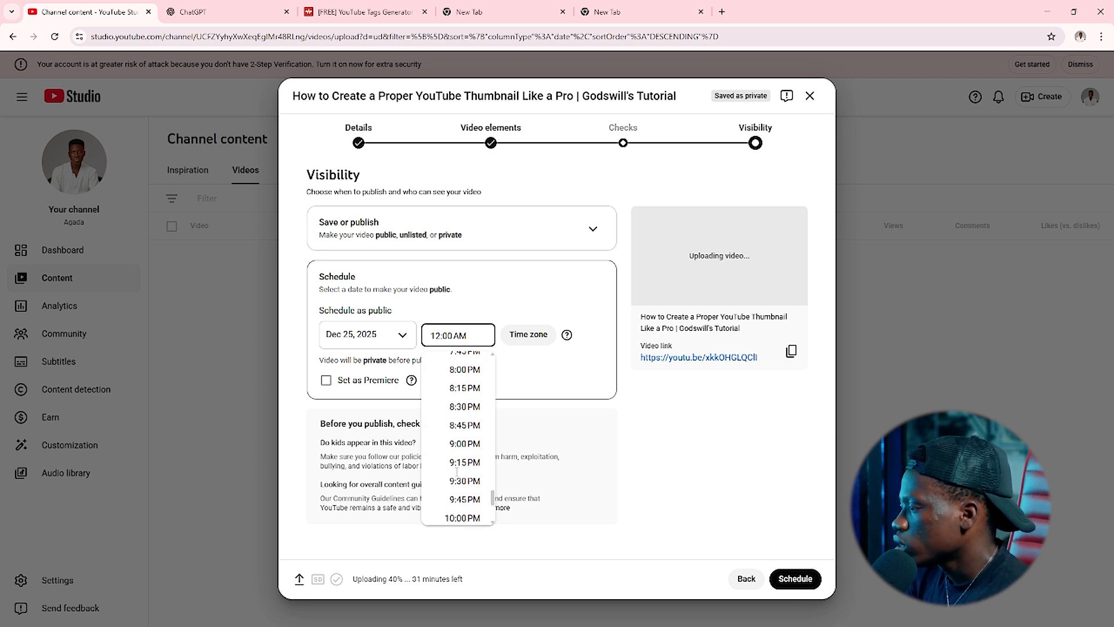
scroll(436, 455, up, 5)
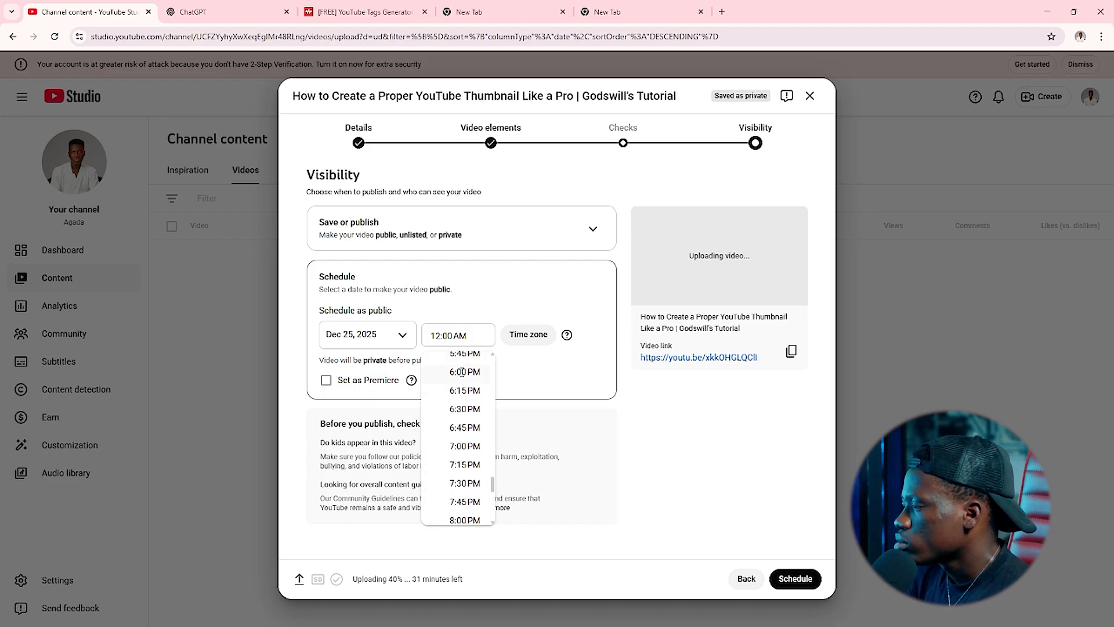
click(462, 371)
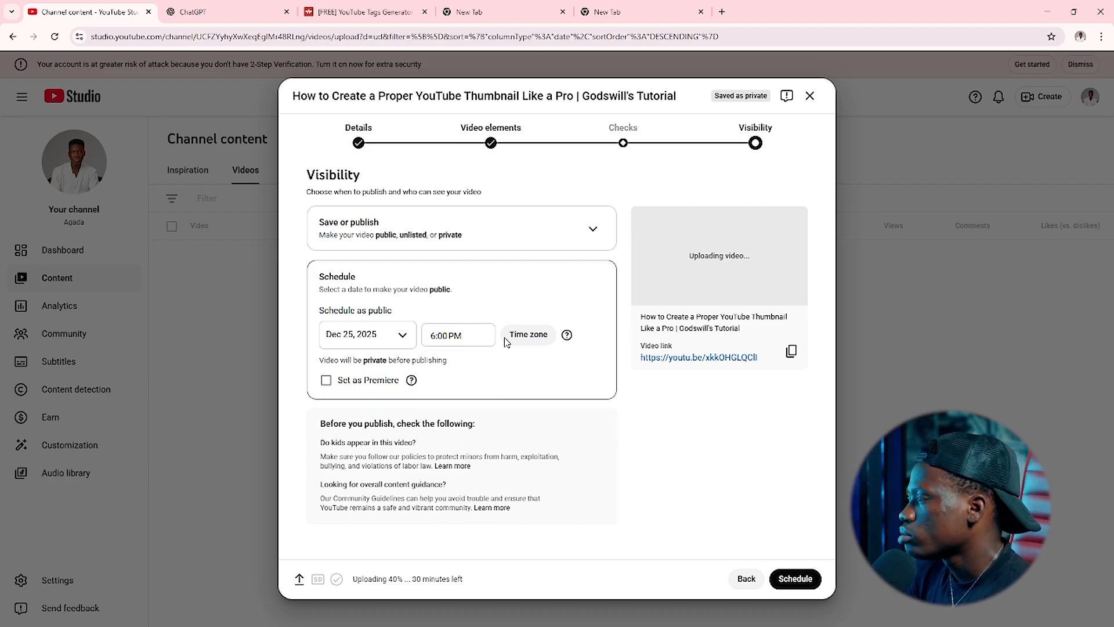
click(527, 334)
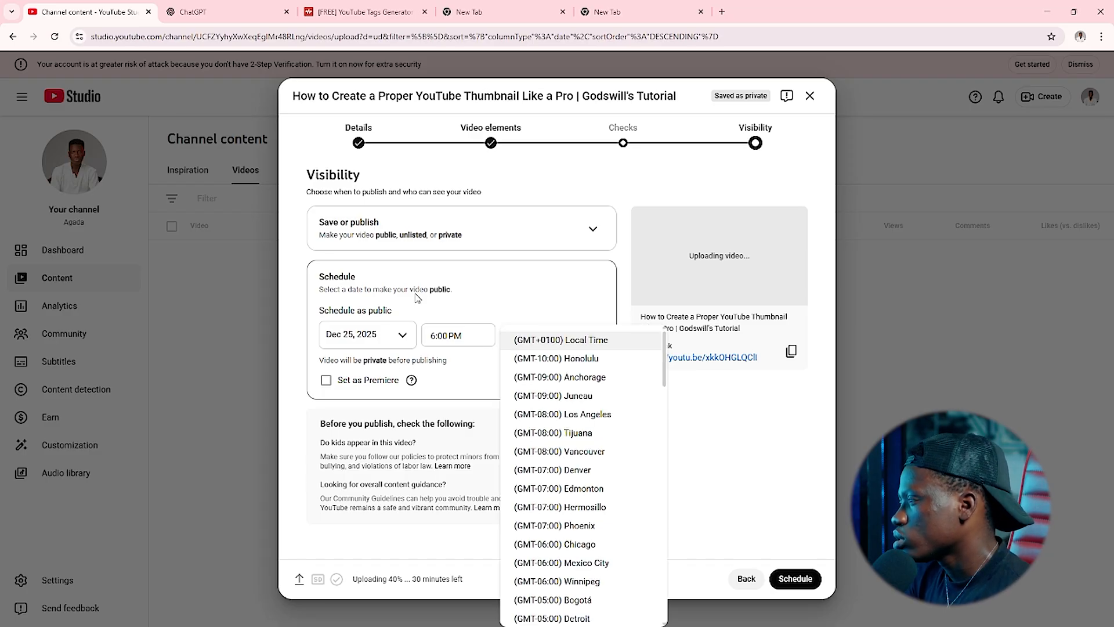
click(547, 346)
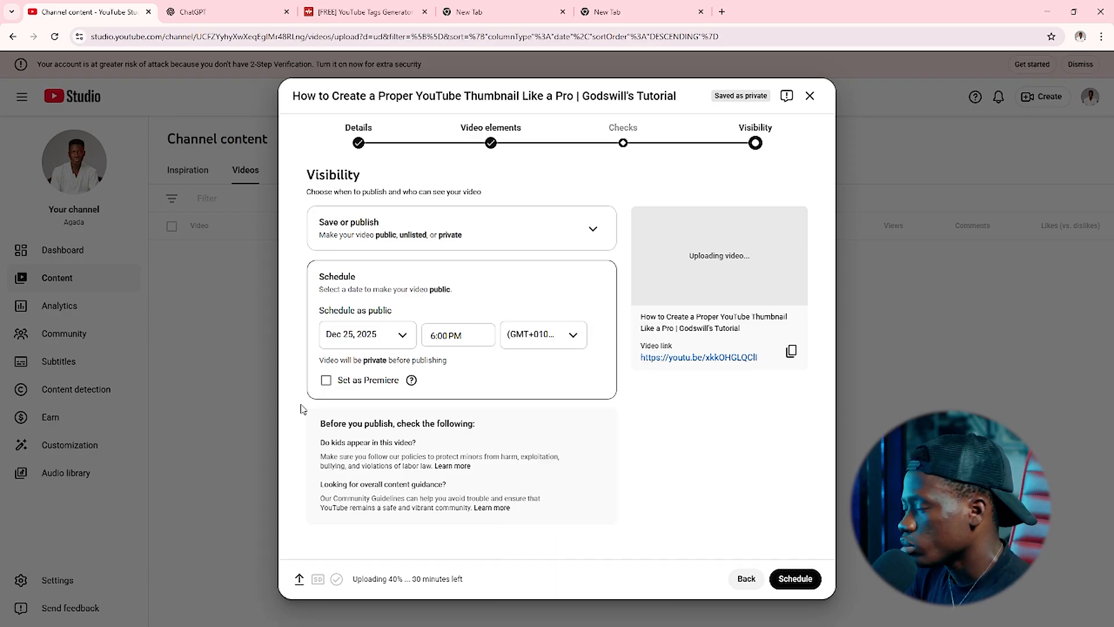
Step: Set the video as a Premiere with a 1 minute countdown in the Inspirational theme, save the setup, and schedule the video
click(326, 380)
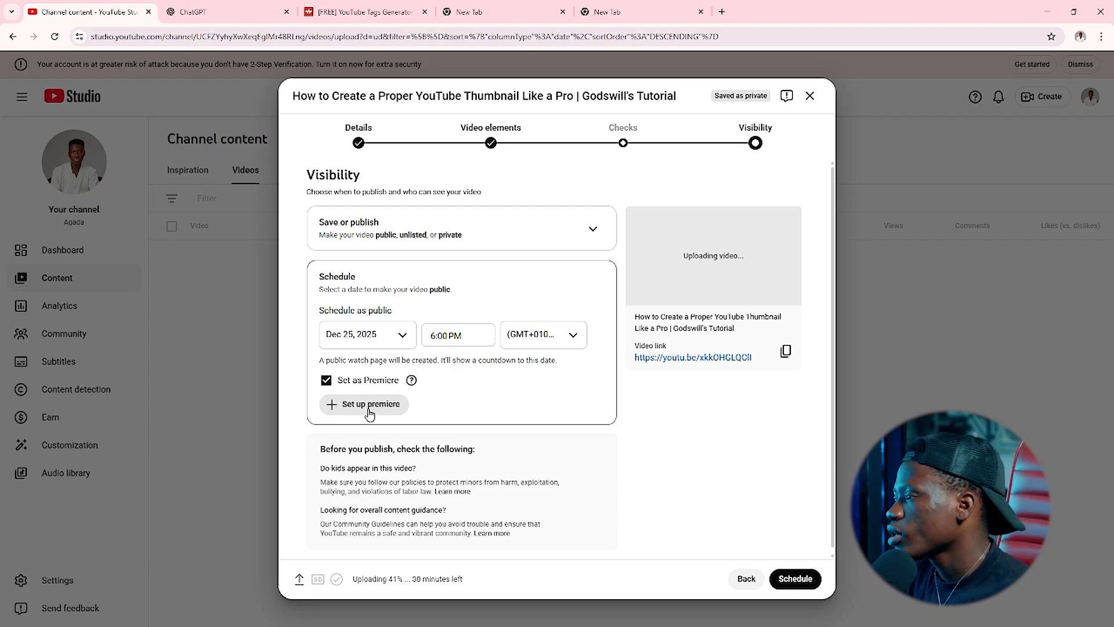
click(369, 406)
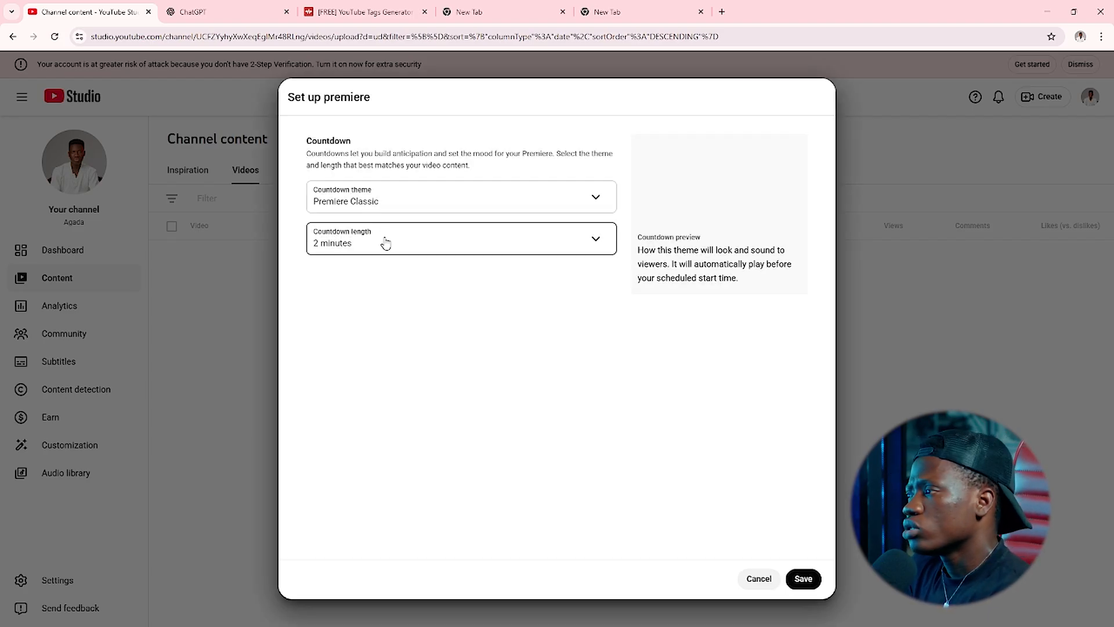
click(385, 242)
click(363, 234)
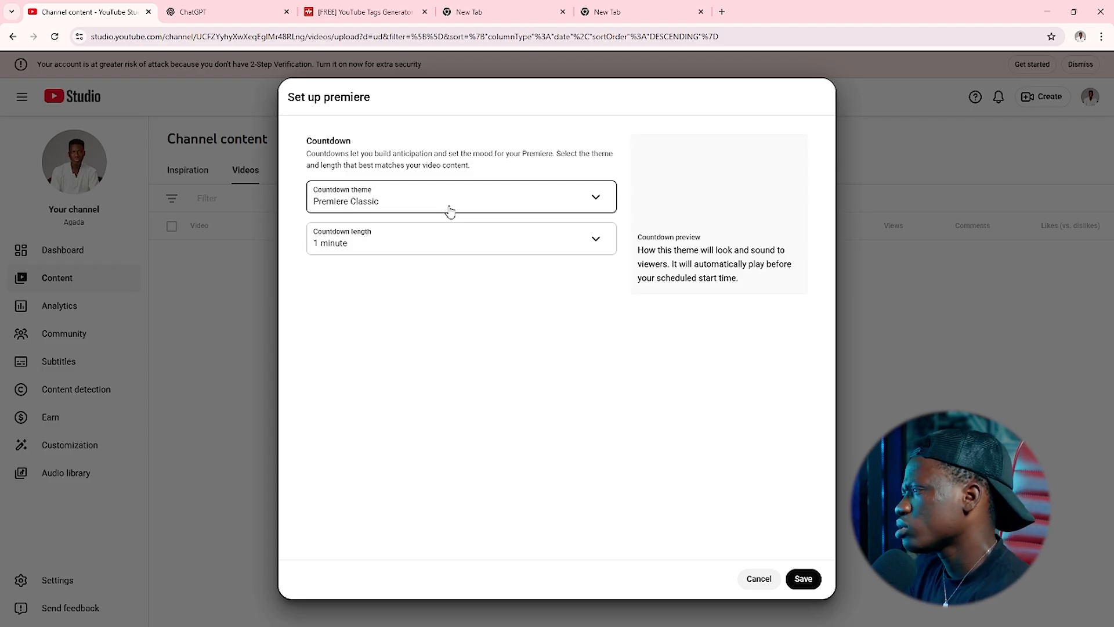
click(450, 210)
drag(368, 404, 336, 279)
drag(333, 269, 360, 402)
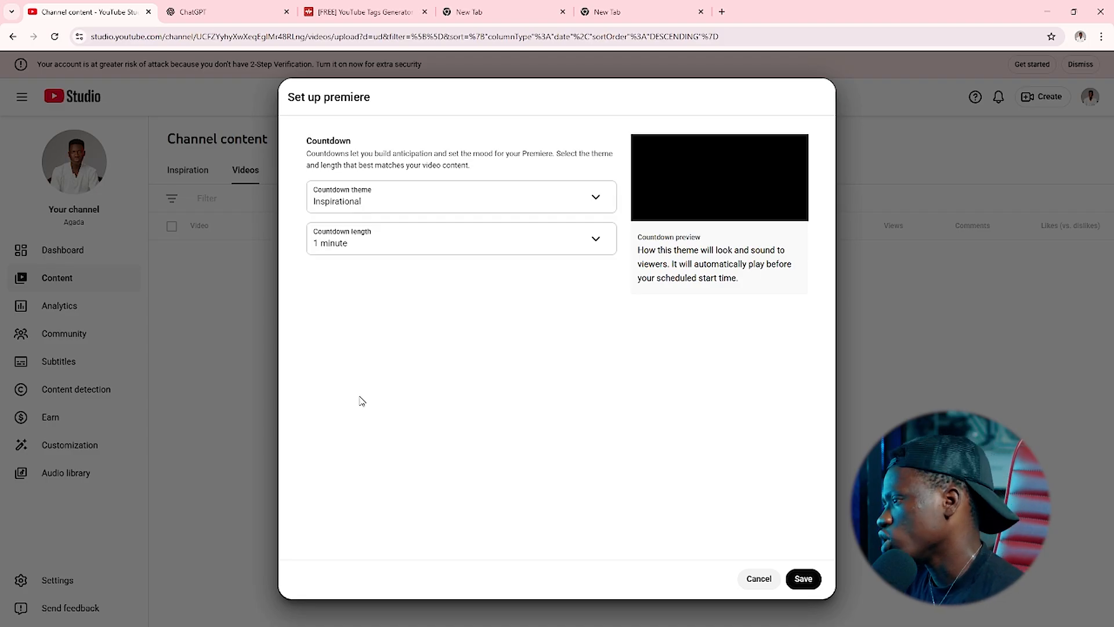
click(804, 580)
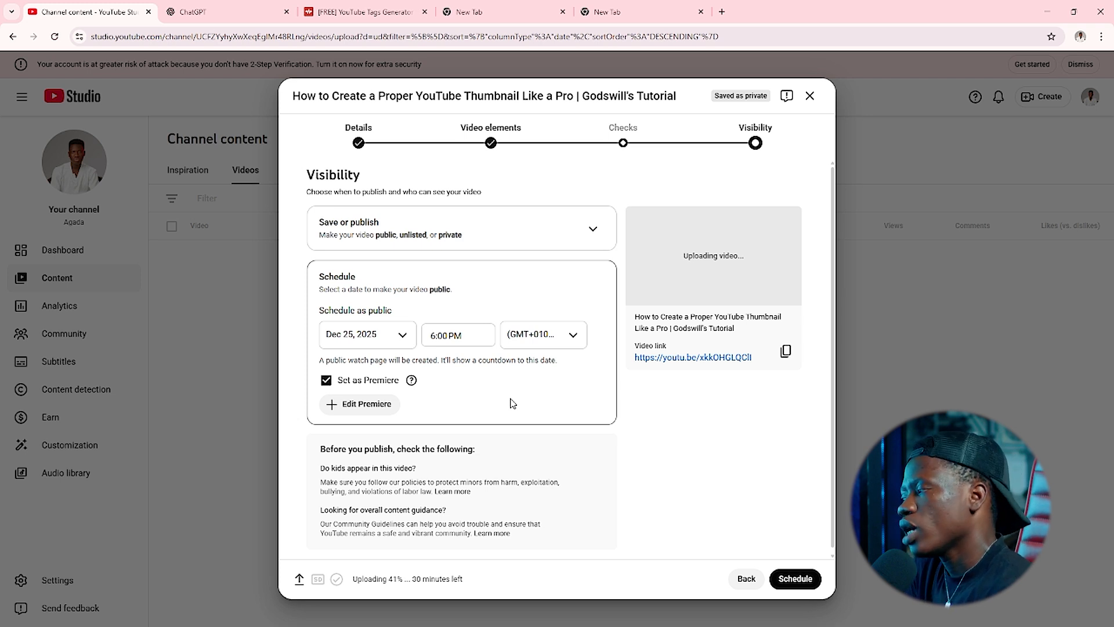
click(787, 581)
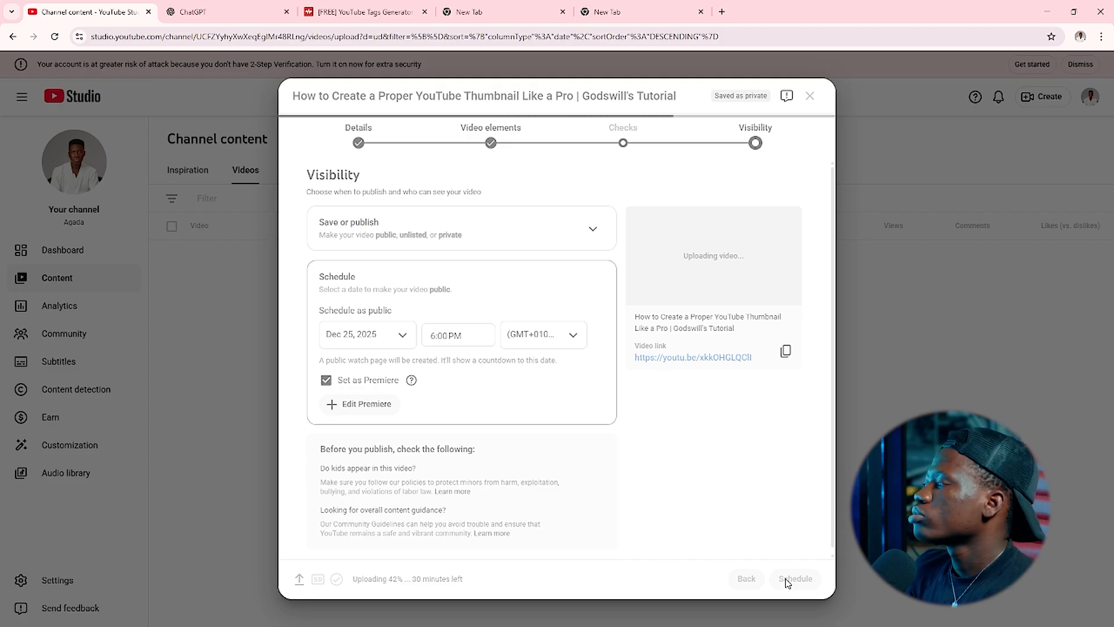